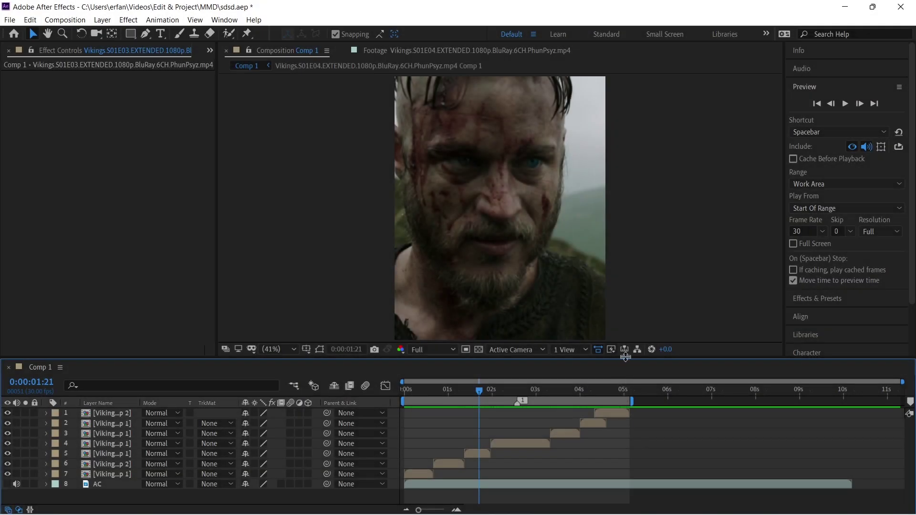
Enlarge the composition viewer and preview the Vikings edit from the start to about 4:21
drag(626, 356, 631, 373)
key(Home)
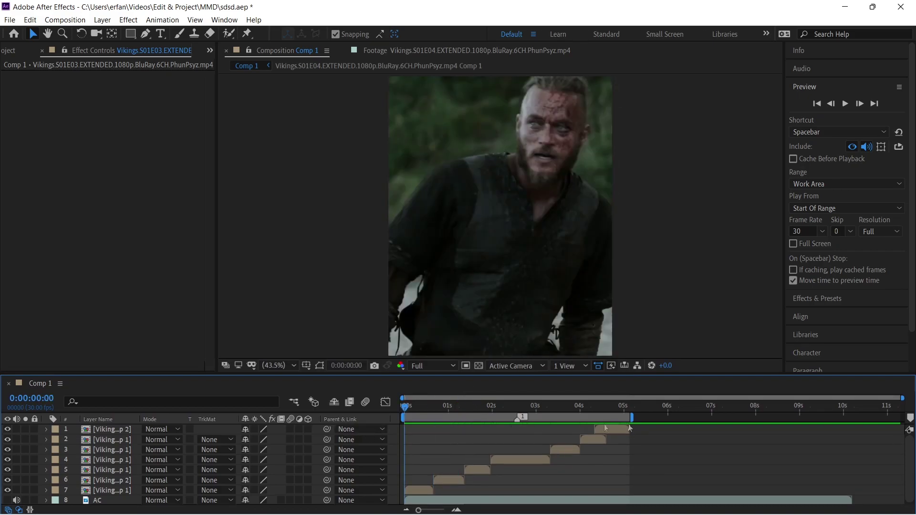
key(space)
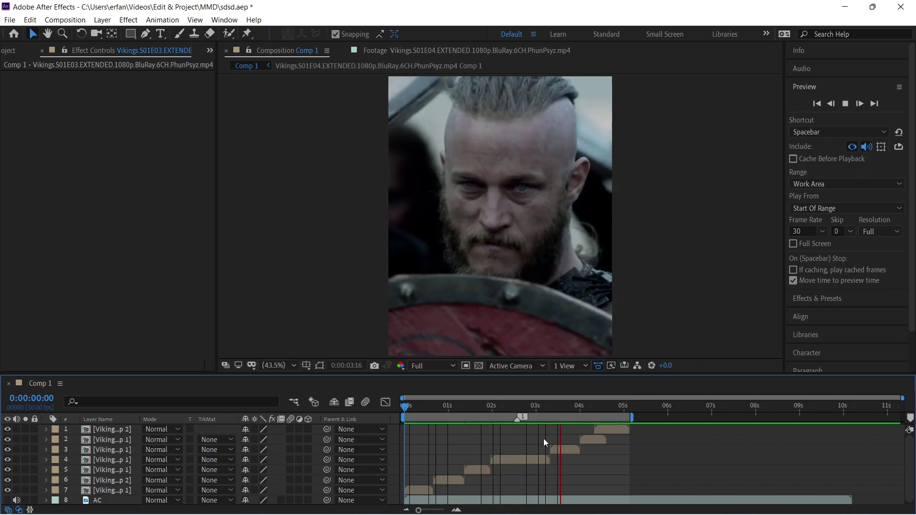
key(space)
Add an adjustment layer over the clips, trimmed to end at 5 seconds
right_click(400, 456)
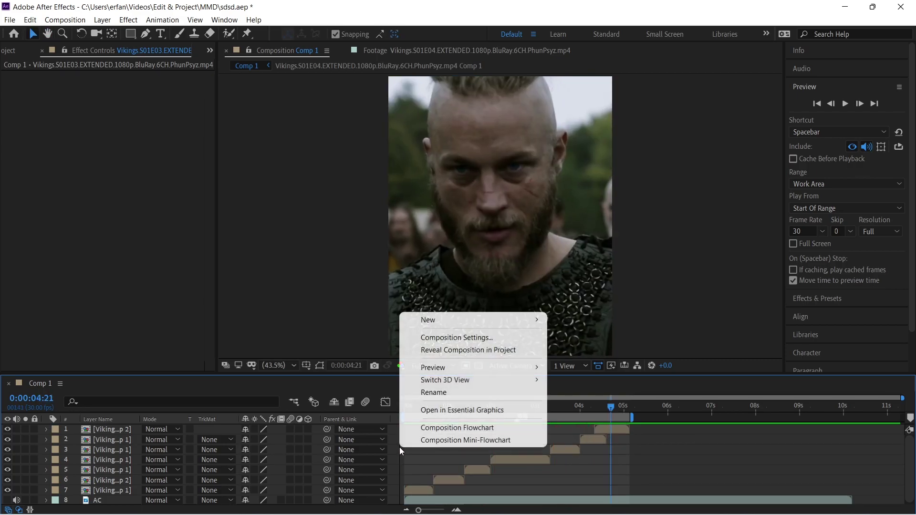
mouse_move(461, 321)
click(593, 411)
drag(899, 429, 629, 429)
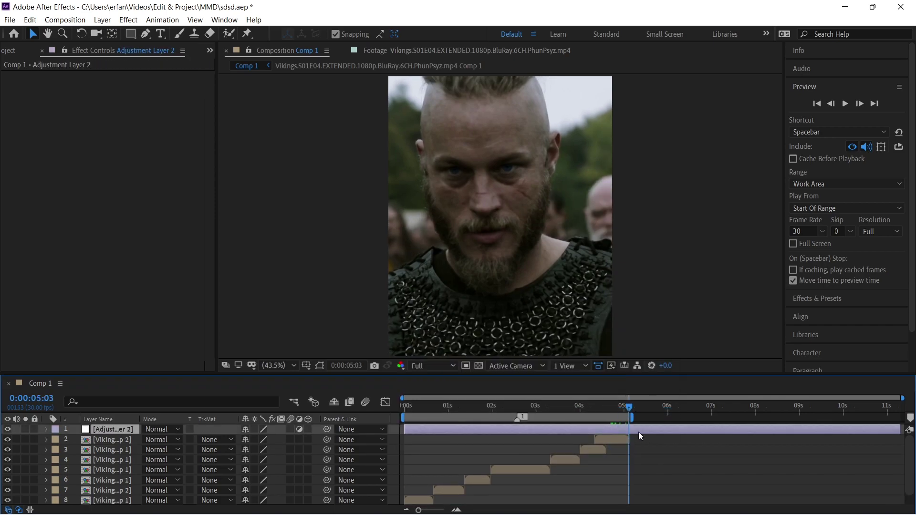
click(510, 406)
Apply the Twitch effect from Effects & Presets to the adjustment layer
click(816, 298)
text(tw)
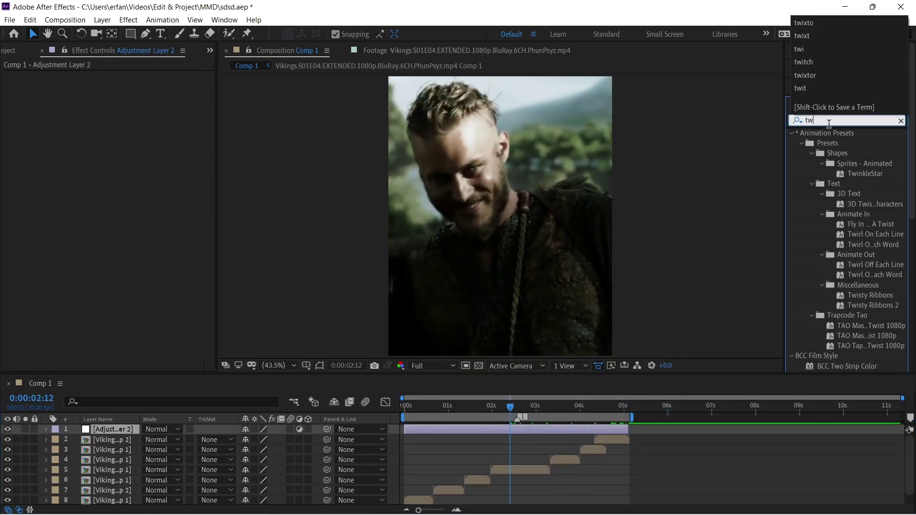
scroll(849, 215, down, 5)
double_click(827, 322)
Enable Color, Light and Slide in Twitch, with Light Twitches 1.50, Slide Amount 77 and RGB Split 100
click(17, 106)
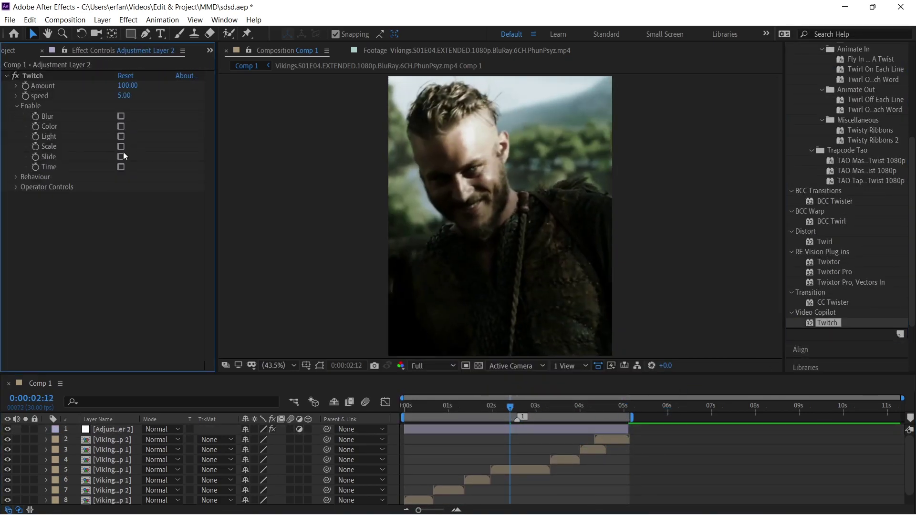
key(Home)
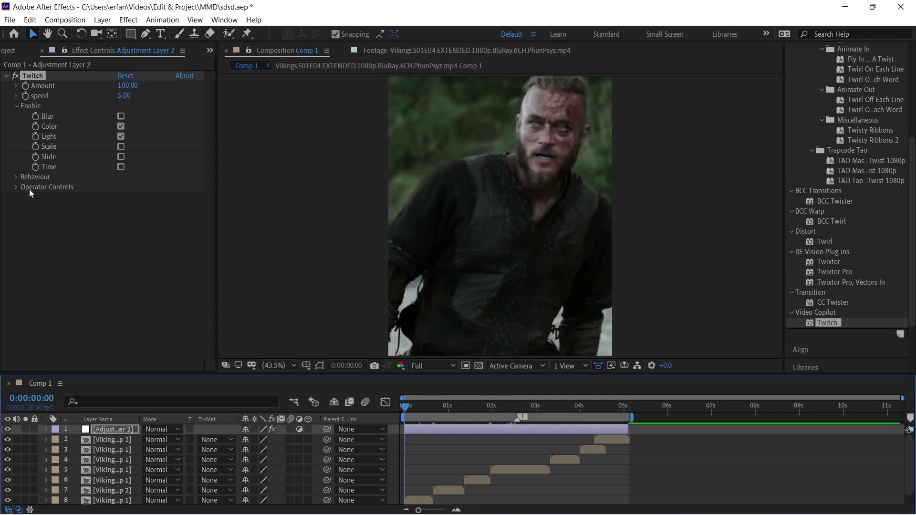
click(17, 187)
click(121, 156)
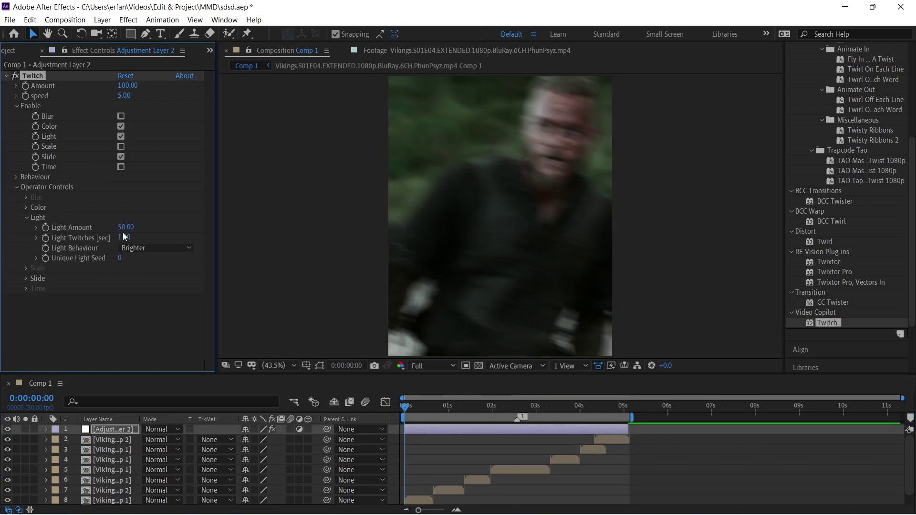
drag(131, 237, 139, 237)
click(27, 278)
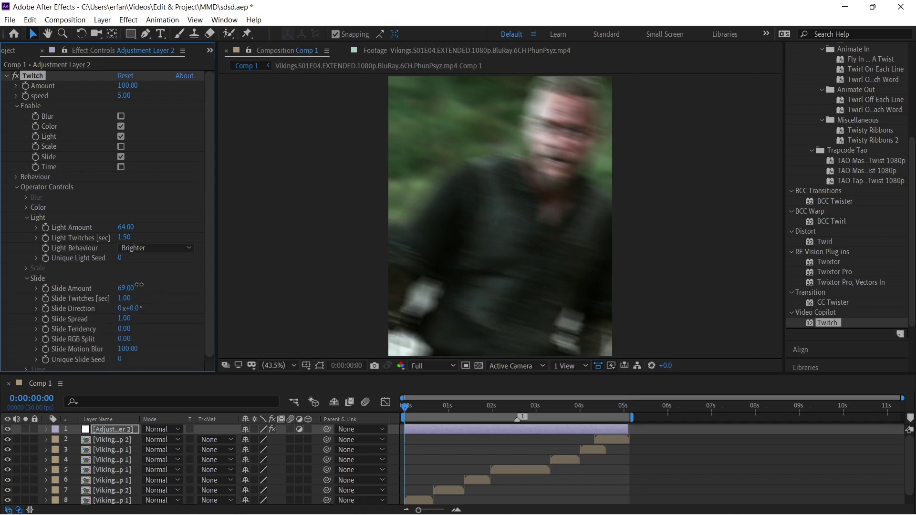
drag(132, 301, 158, 301)
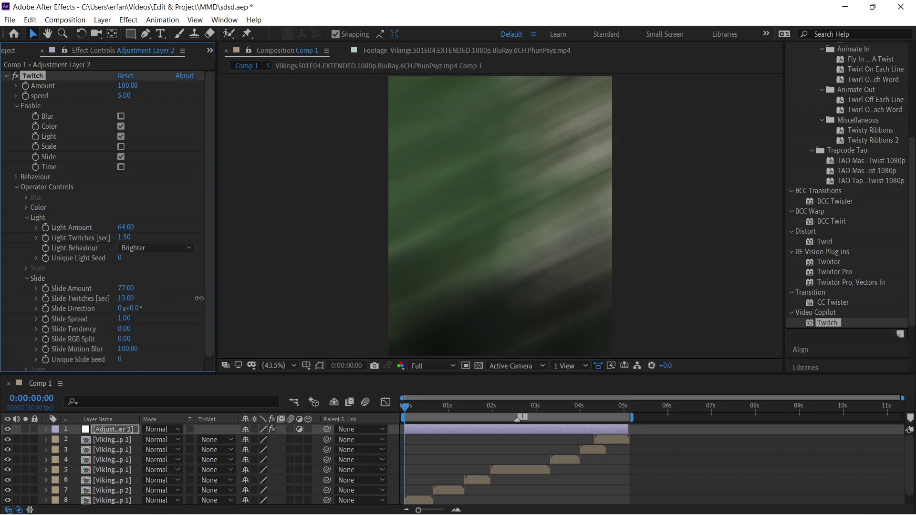
drag(124, 338, 230, 328)
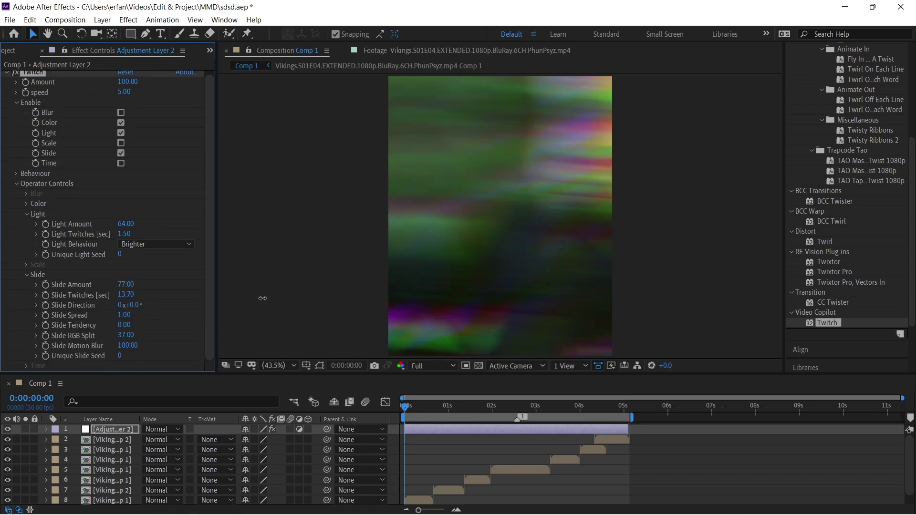
scroll(210, 304, up, 1)
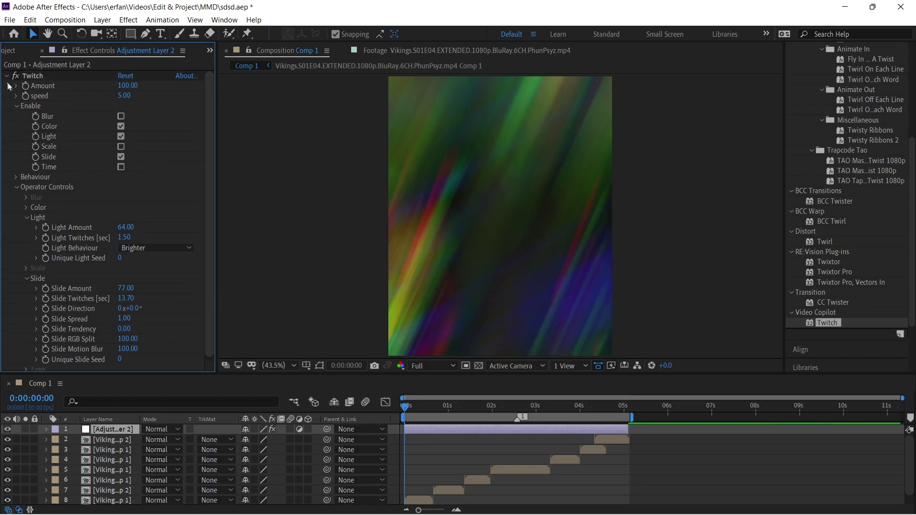
Keyframe Twitch Amount at 0 on frame 10 and 100 on frame 20
click(6, 76)
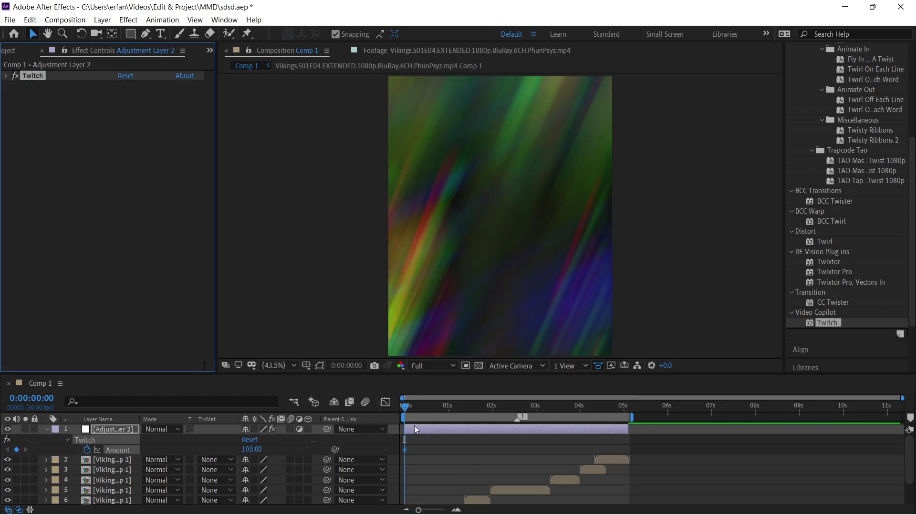
scroll(408, 410, down, 1)
click(456, 508)
drag(425, 409, 434, 409)
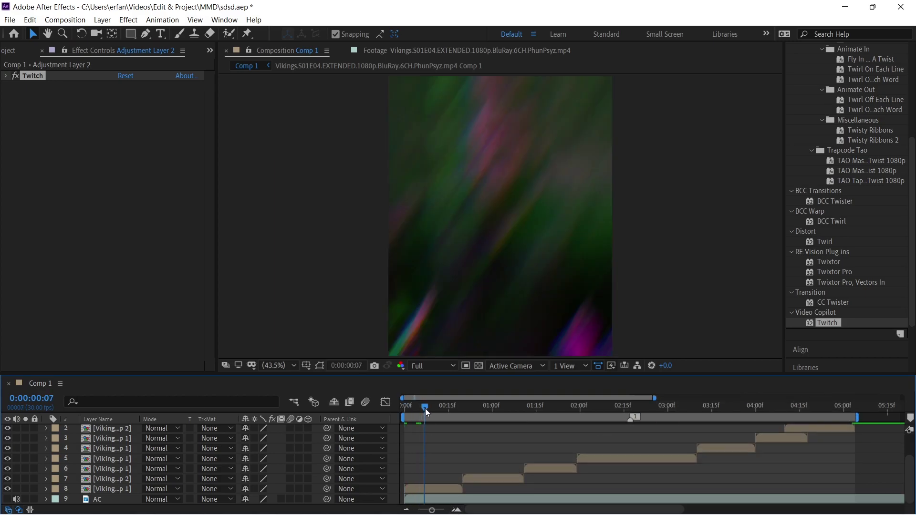
key(u)
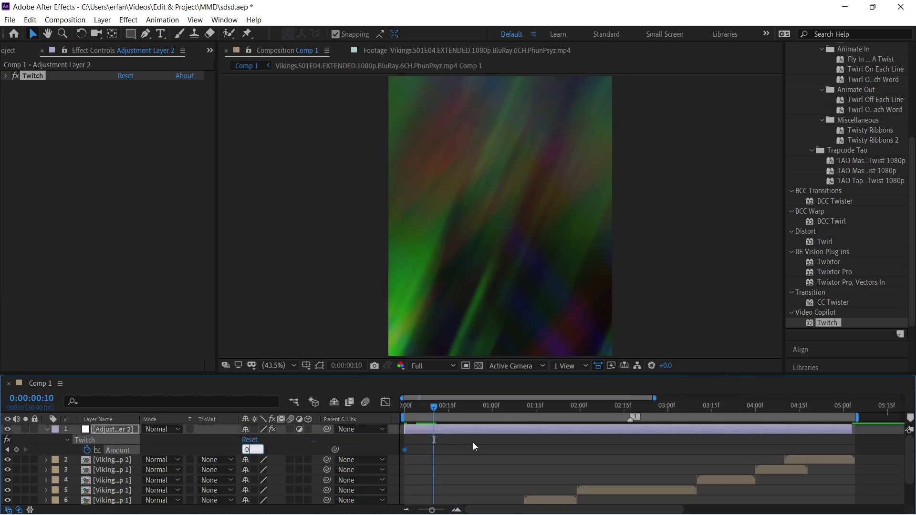
key(Return)
click(463, 417)
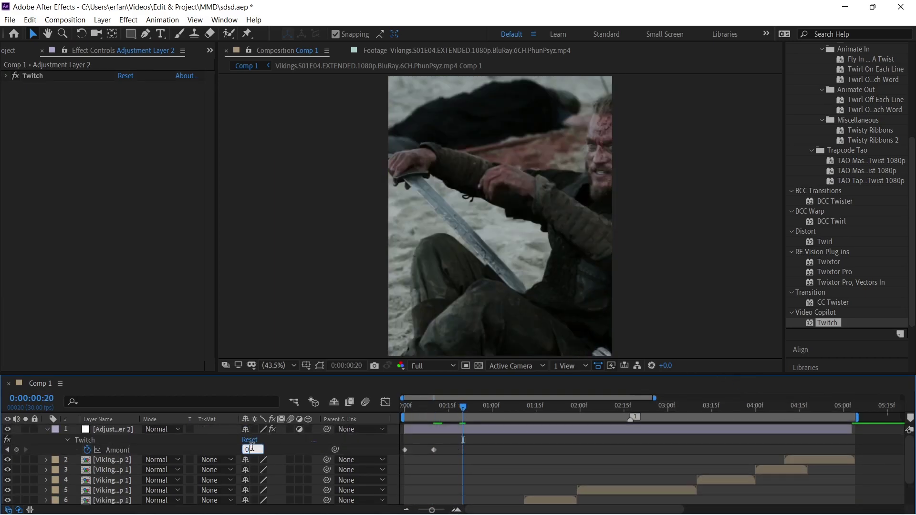
text(100)
key(Return)
Delete the misplaced Amount keyframe at 2:08 and select the latest glitch keyframe pair
scroll(455, 477, down, 3)
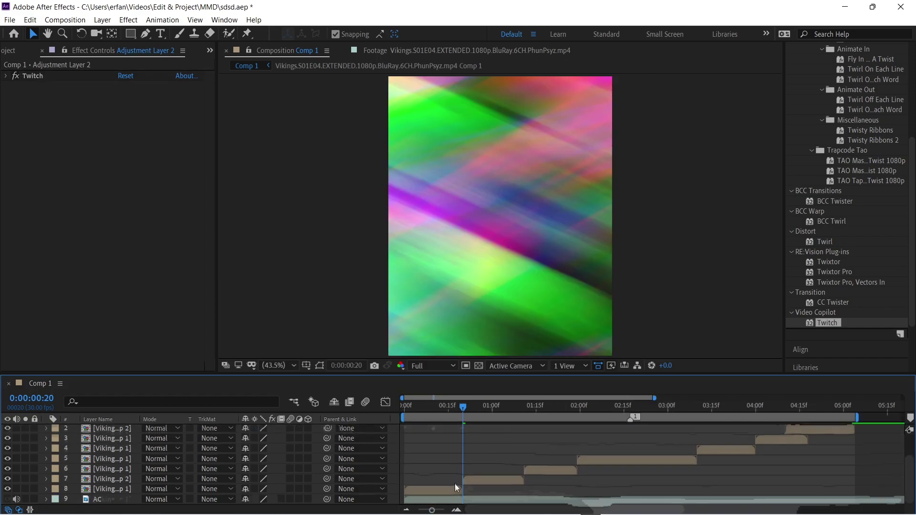
scroll(479, 425, up, 3)
drag(521, 420, 542, 423)
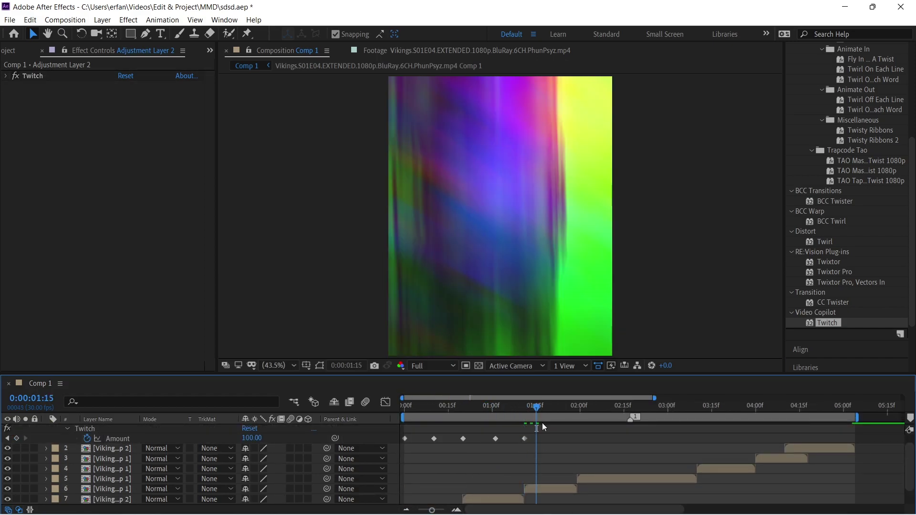
scroll(522, 456, up, 1)
click(550, 449)
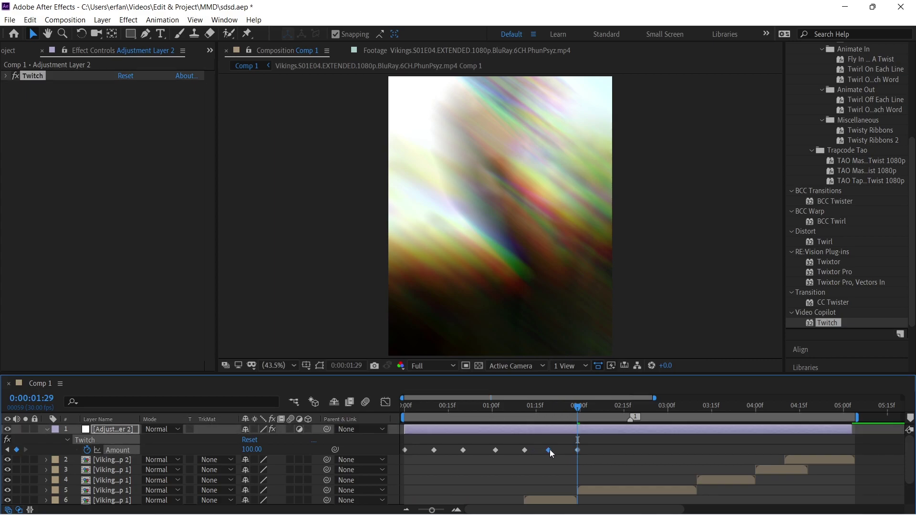
mouse_move(549, 449)
mouse_down()
mouse_move(671, 450)
mouse_move(647, 450)
mouse_up()
click(697, 406)
click(696, 449)
key(Delete)
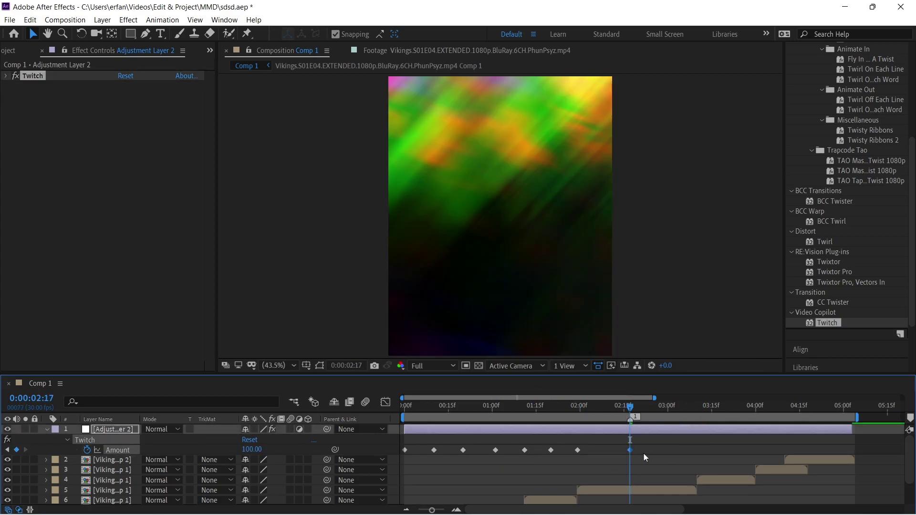
drag(585, 410, 603, 424)
click(603, 425)
Paste the 0–100 glitch keyframe pair at each following clip cut
key(ctrl+v)
key(space)
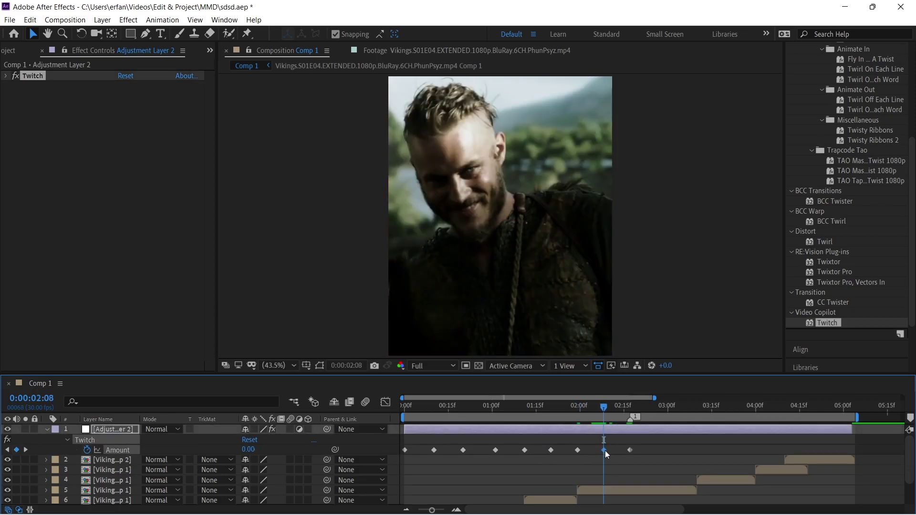
key(space)
key(ctrl+v)
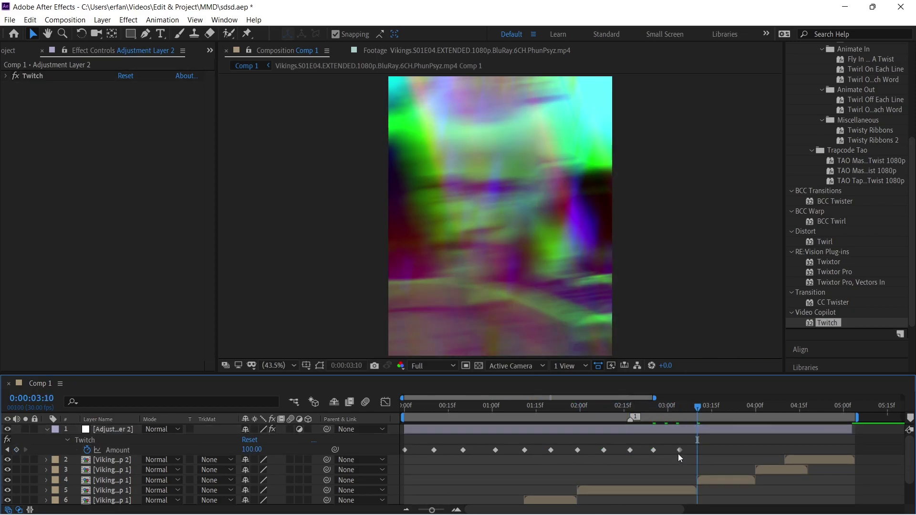
key(space)
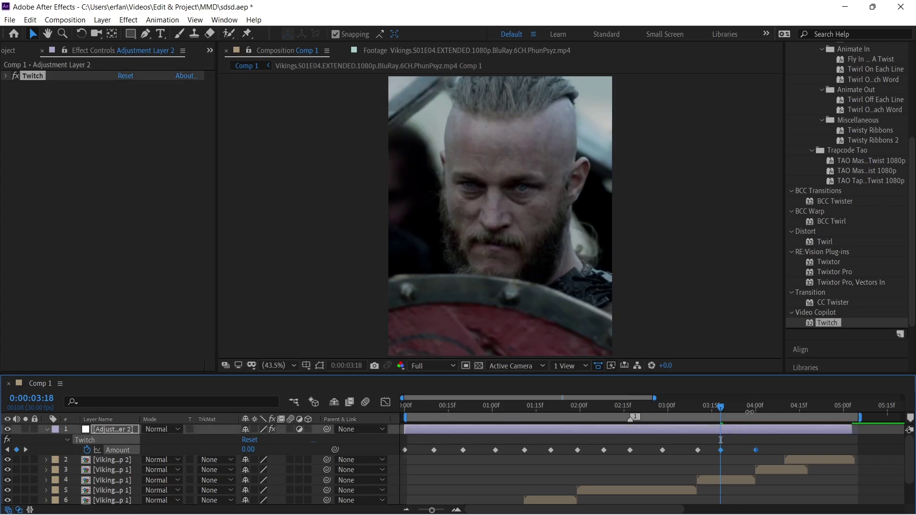
key(space)
key(ctrl+v)
key(space)
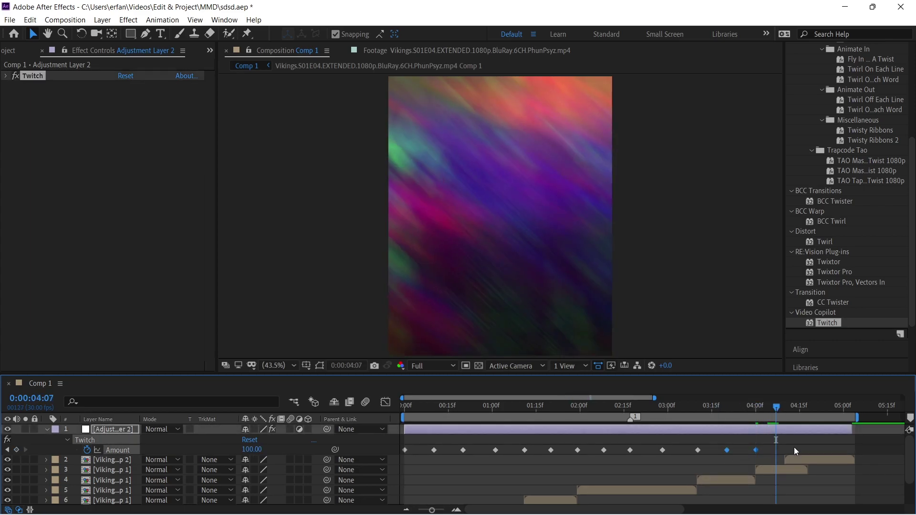
key(space)
key(ctrl+v)
Tighten the final keyframe pair, check the glitch peak near 4:24, and show the Amount curve
click(790, 418)
drag(806, 450, 779, 451)
click(787, 413)
key(j)
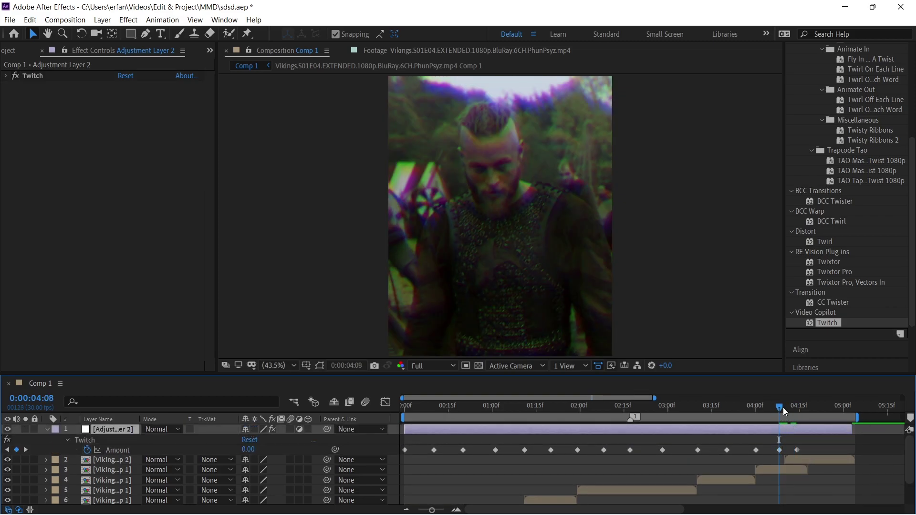
drag(782, 407, 826, 408)
click(852, 453)
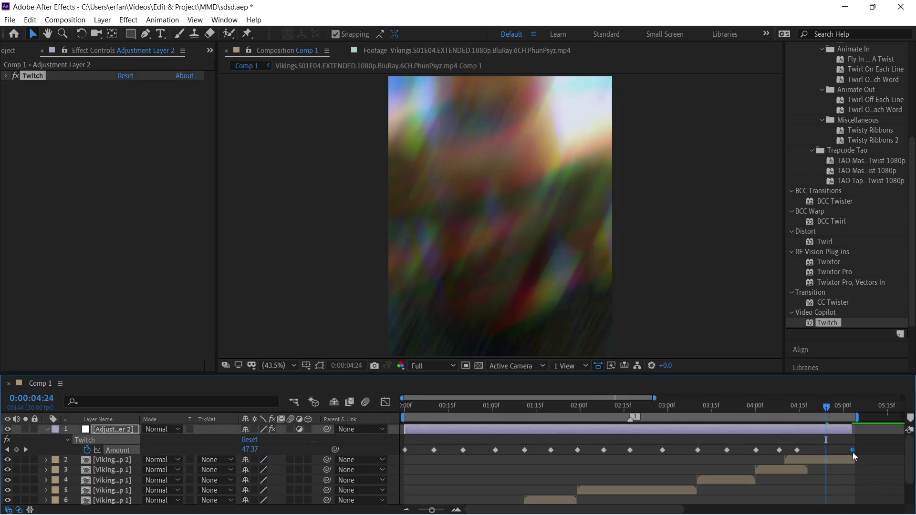
click(854, 409)
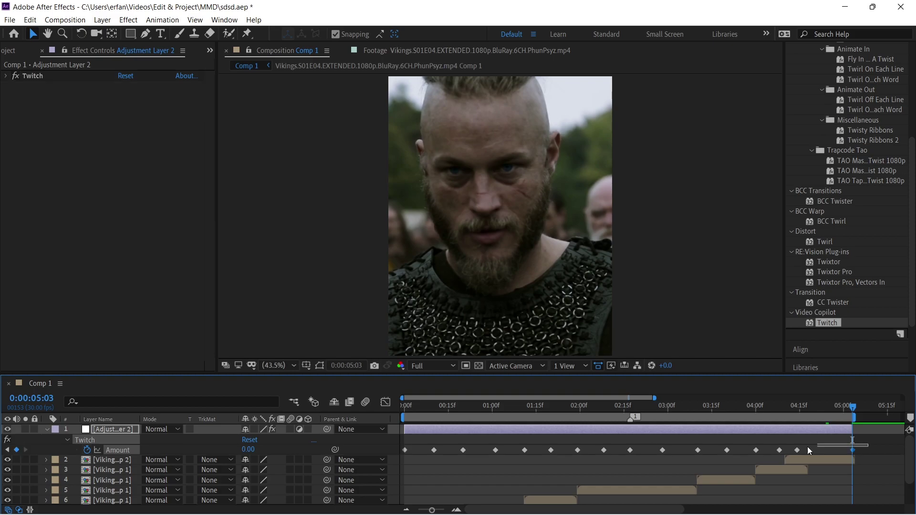
click(385, 402)
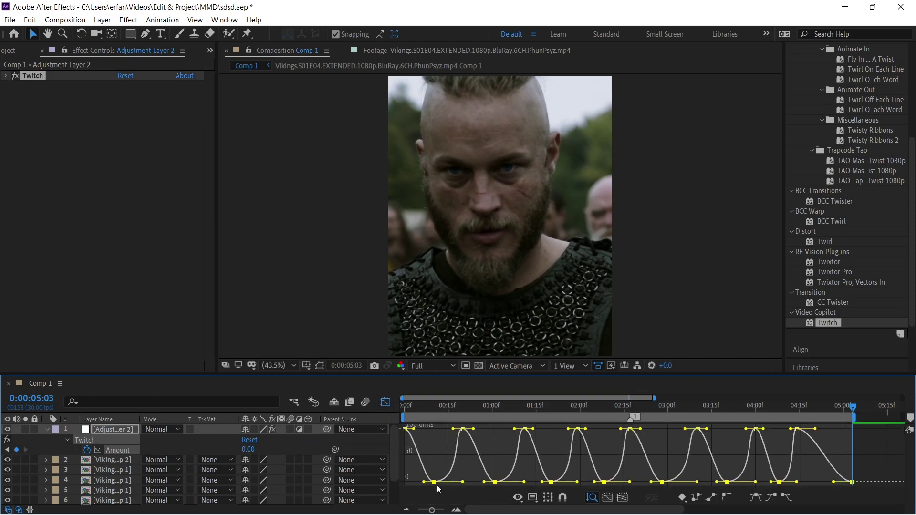
Select the Amount peak keyframes in the Graph Editor and steepen the fall-off after each glitch
drag(816, 453, 372, 423)
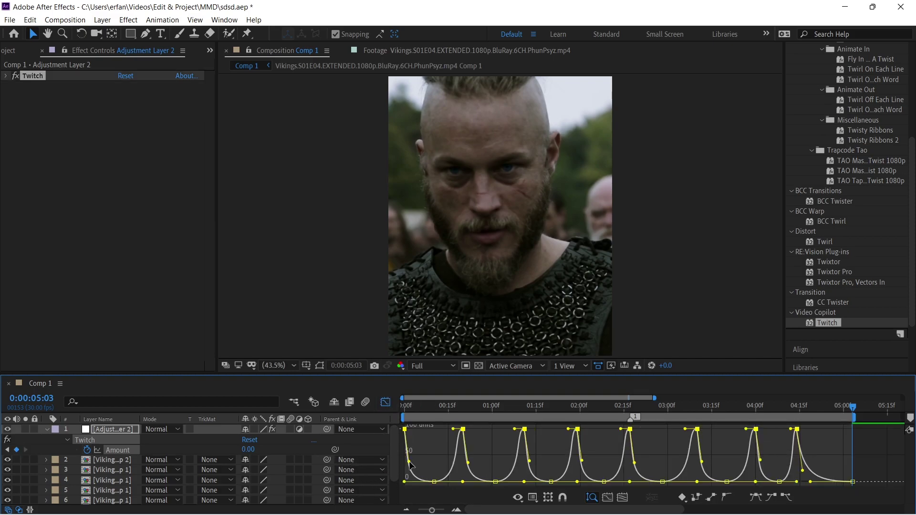
drag(411, 465, 408, 469)
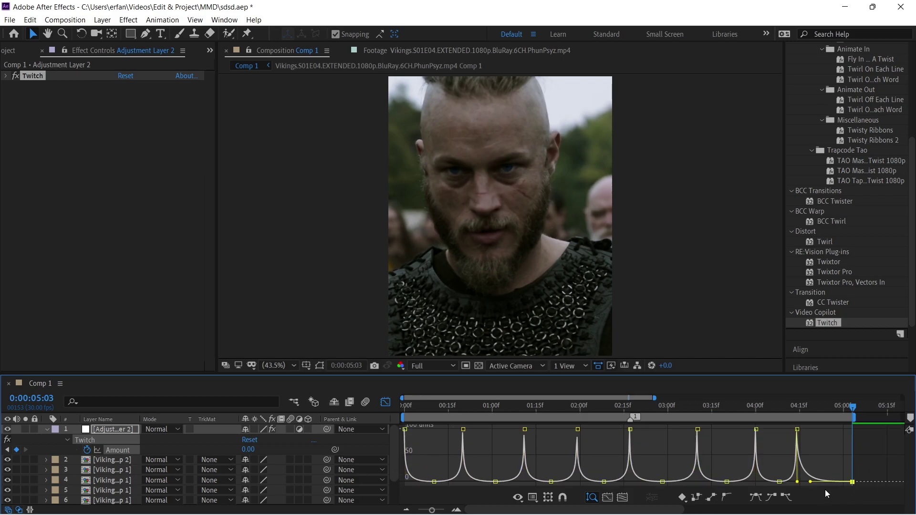
key(=)
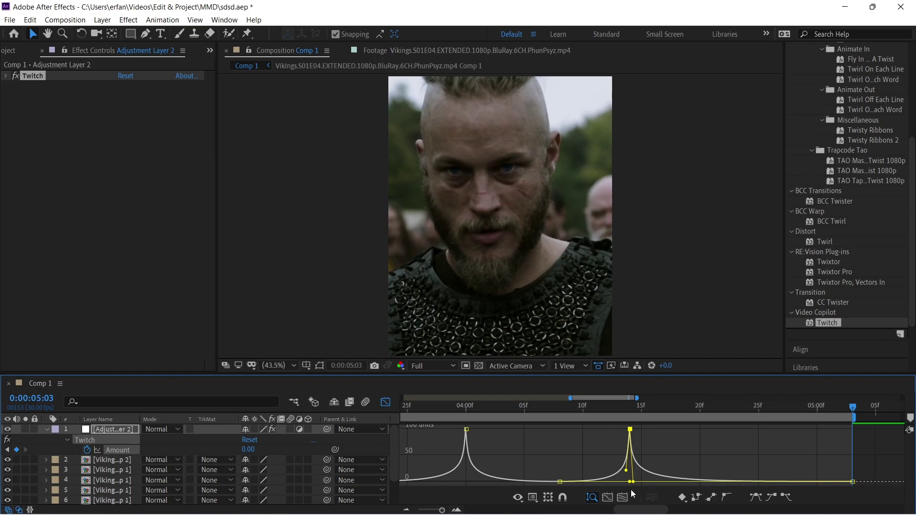
drag(528, 451, 452, 427)
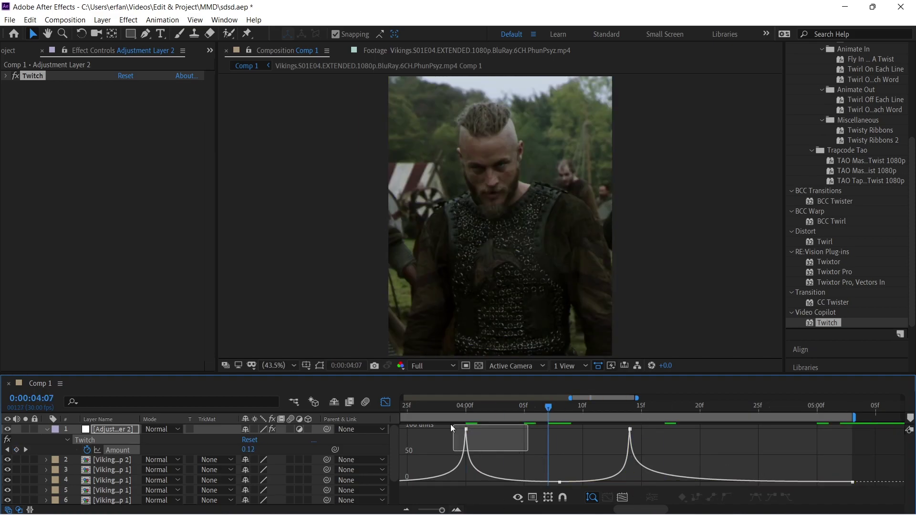
key(j)
drag(510, 412, 439, 410)
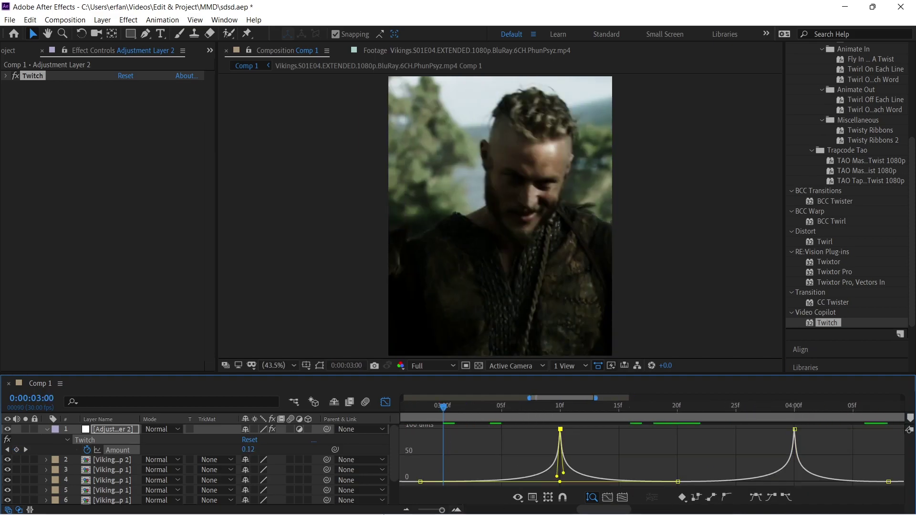
Return to the layer bar view at the composition start, deselect the adjustment layer, and preview
key(minus)
key(shift+F3)
key(Home)
click(675, 438)
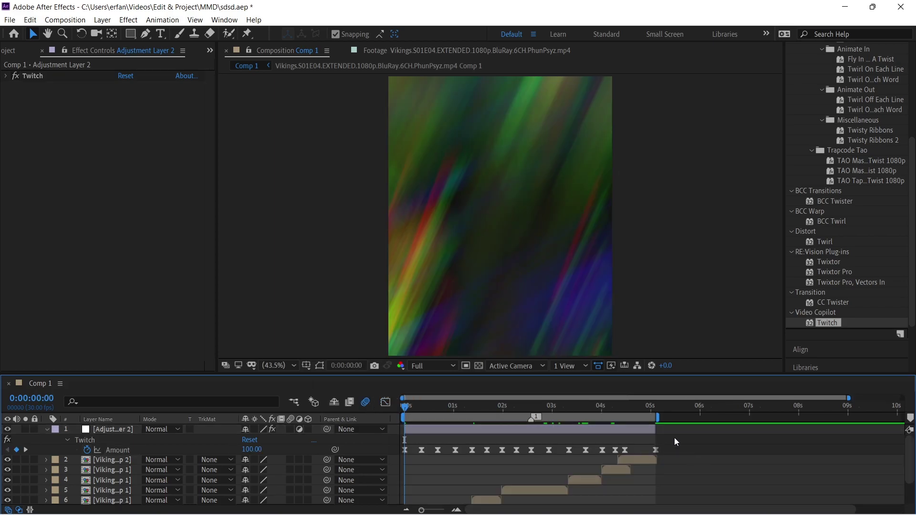
key(space)
Let the preview play, then move the current time back to the start
key(ctrl+3)
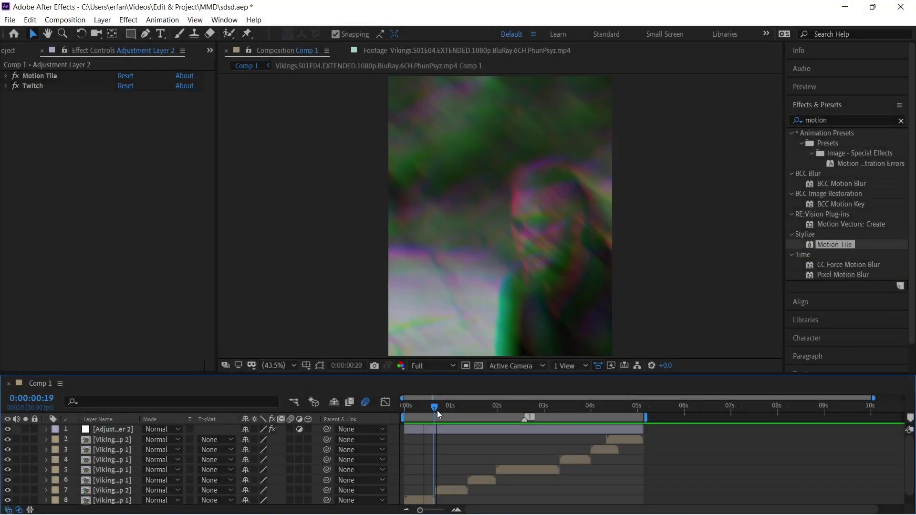
drag(437, 410, 406, 410)
Add a null object layer and place it just above the first Vikings clip
right_click(394, 465)
mouse_move(477, 338)
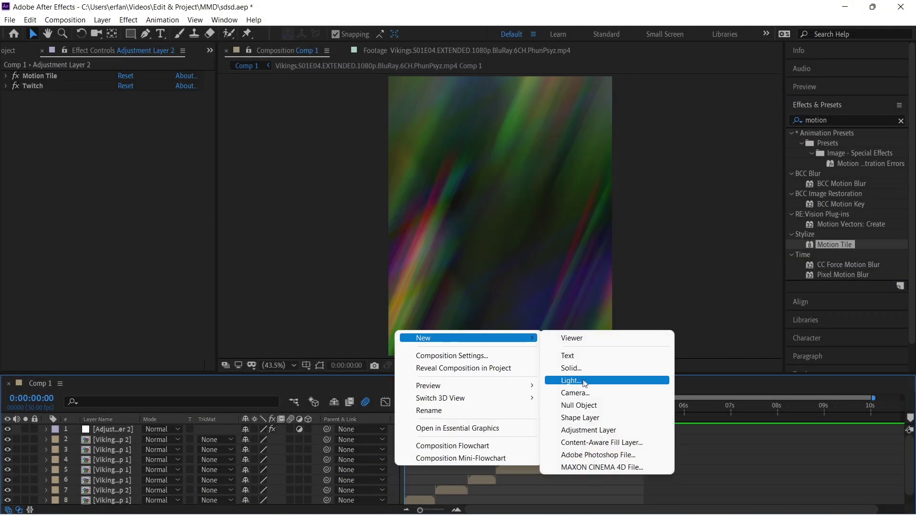
click(603, 406)
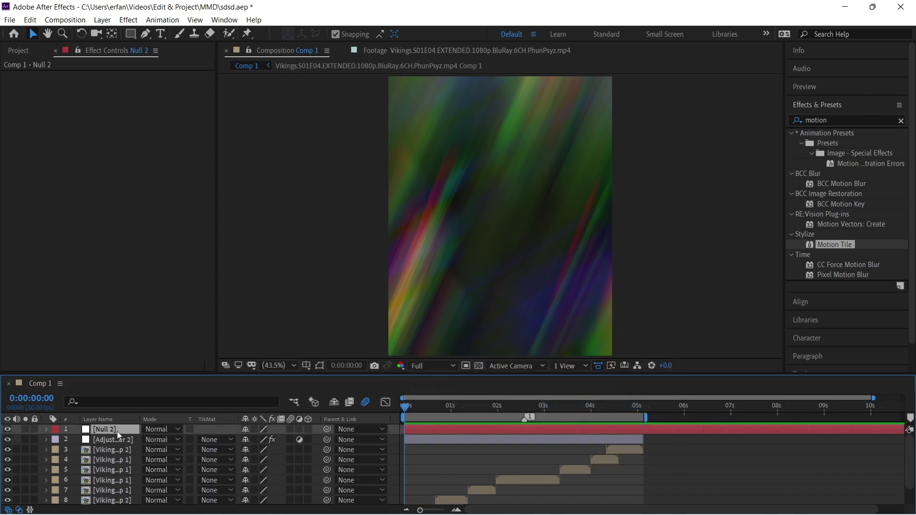
drag(120, 506, 121, 501)
Split the null at the first cuts, moving each new piece above its matching clip
key(semicolon)
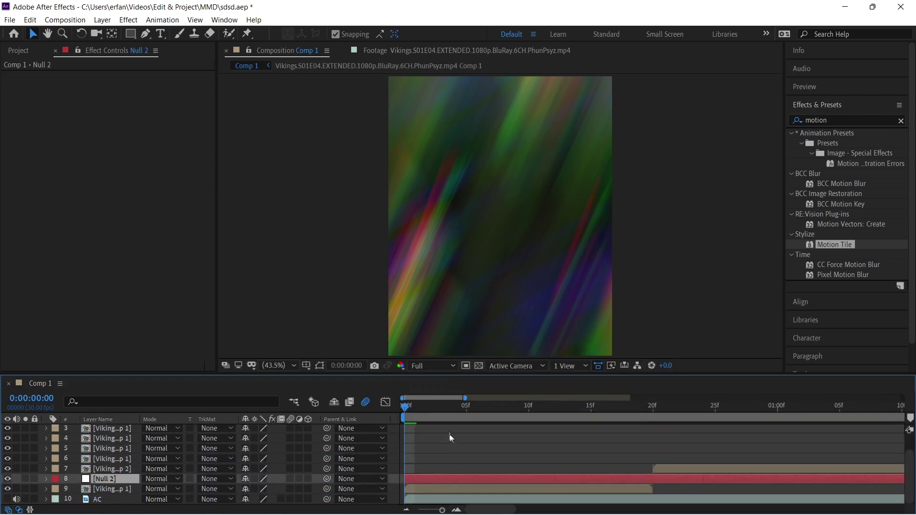
click(653, 406)
key(ctrl+shift+d)
key(Page_Down)
key(Page_Down)
key(Page_Down)
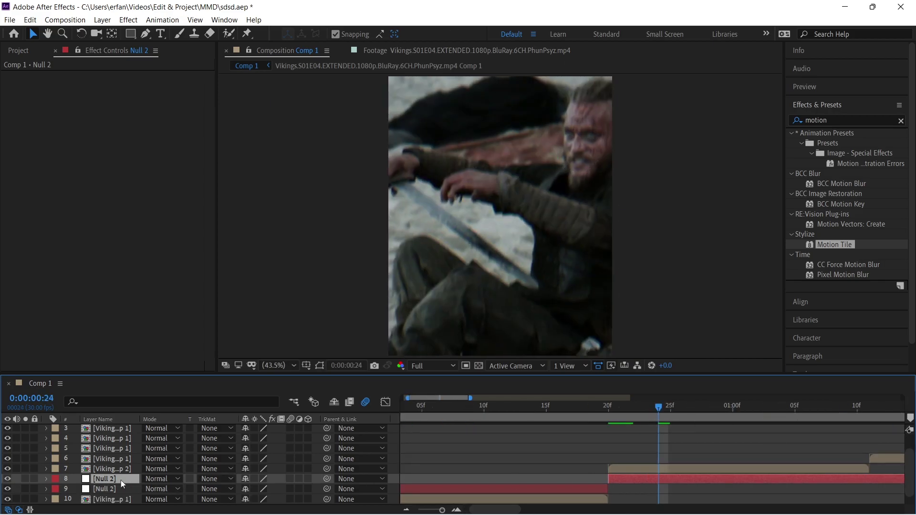
key(ctrl+bracketright)
key(shift+Page_Down)
key(shift+Page_Down)
key(ctrl+shift+d)
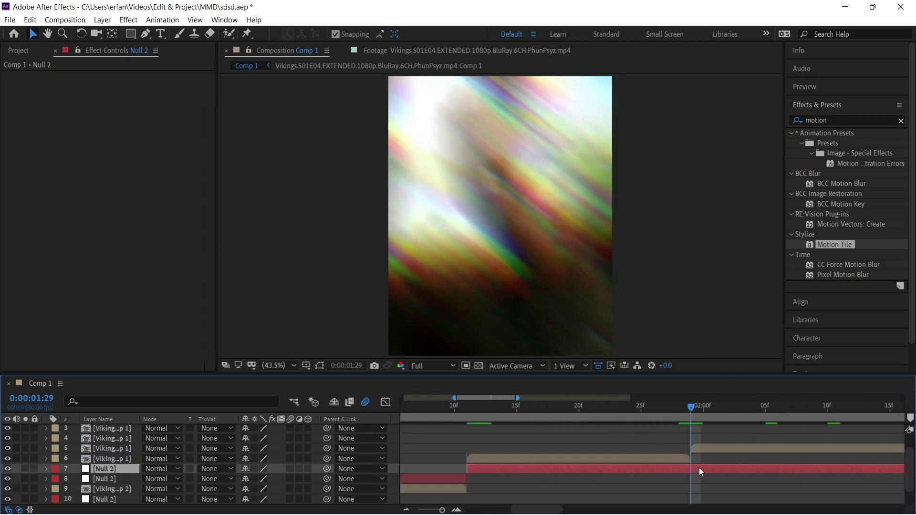
key(ctrl+shift+d)
drag(95, 459, 95, 455)
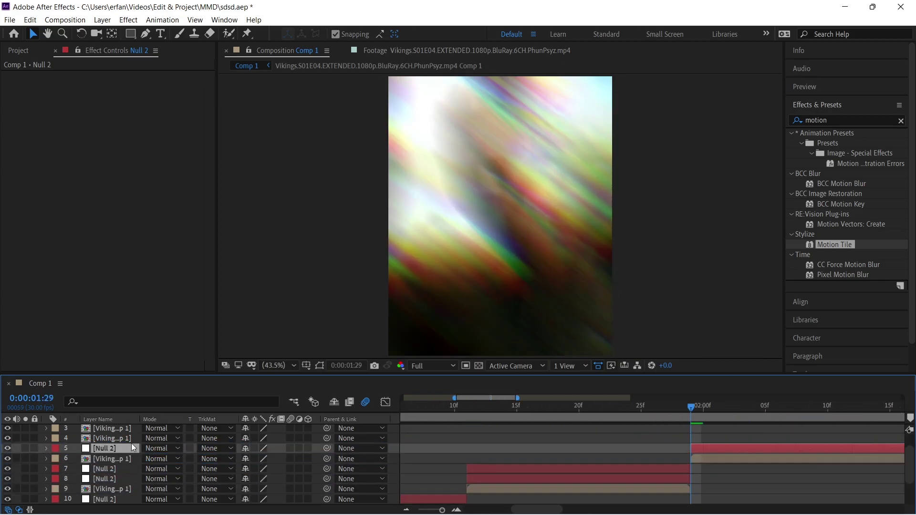
key(shift+Page_Down)
key(shift+Page_Down)
key(shift+Page_Down)
key(ctrl+shift+d)
Split the null at 4:00 and the last cut, then move the pieces above their clips
click(688, 408)
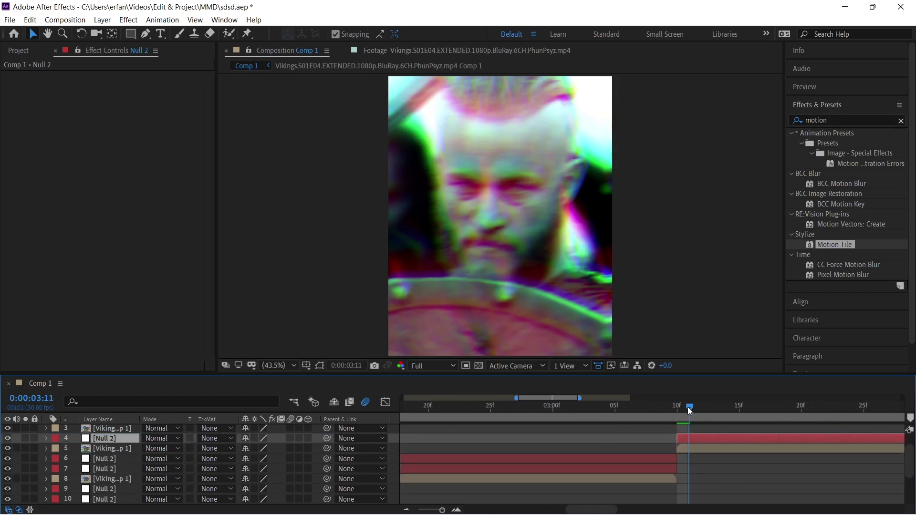
key(shift+Page_Down)
key(shift+Page_Down)
key(ctrl+shift+d)
key(shift+Page_Down)
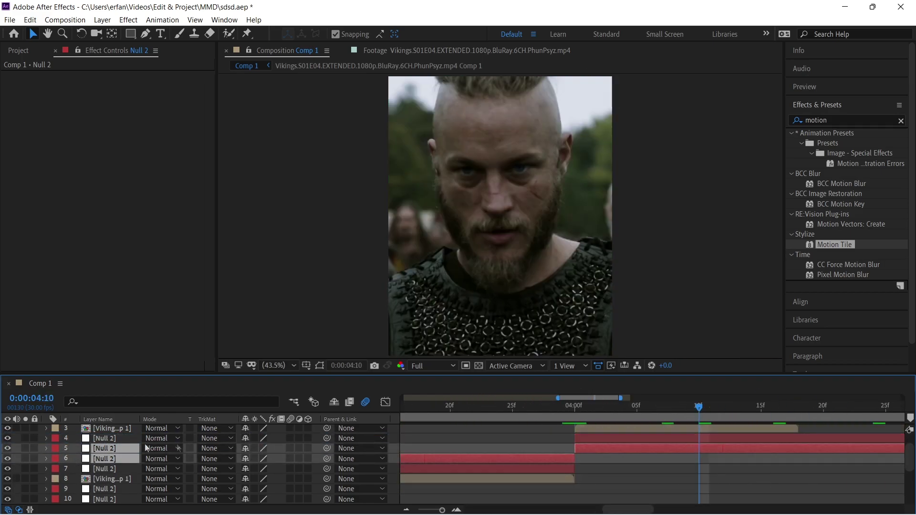
key(ctrl+shift+d)
shift+click(122, 458)
scroll(724, 452, up, 1)
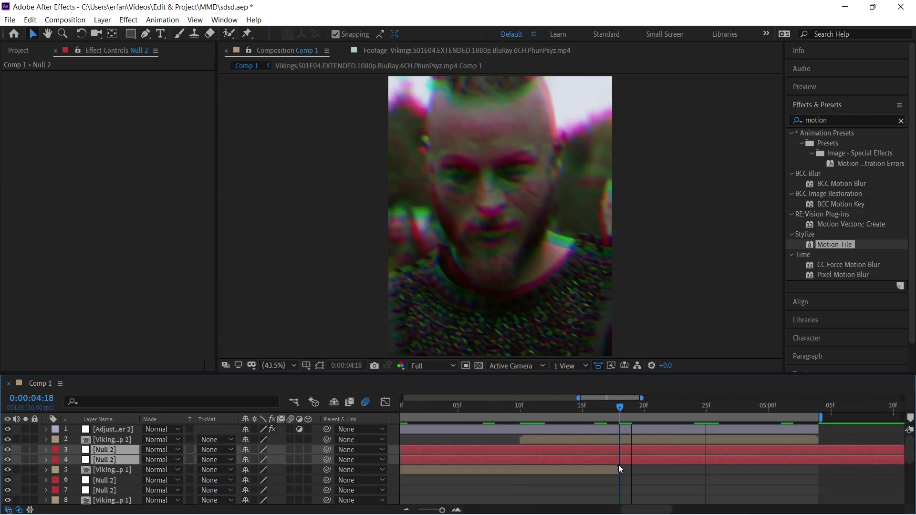
key(Page_Down)
key(minus)
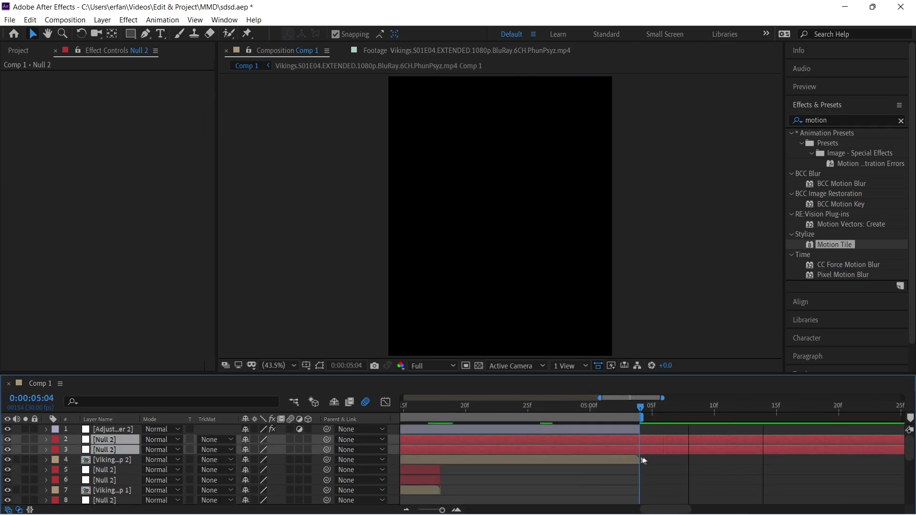
click(406, 510)
scroll(450, 456, down, 5)
scroll(450, 455, up, 5)
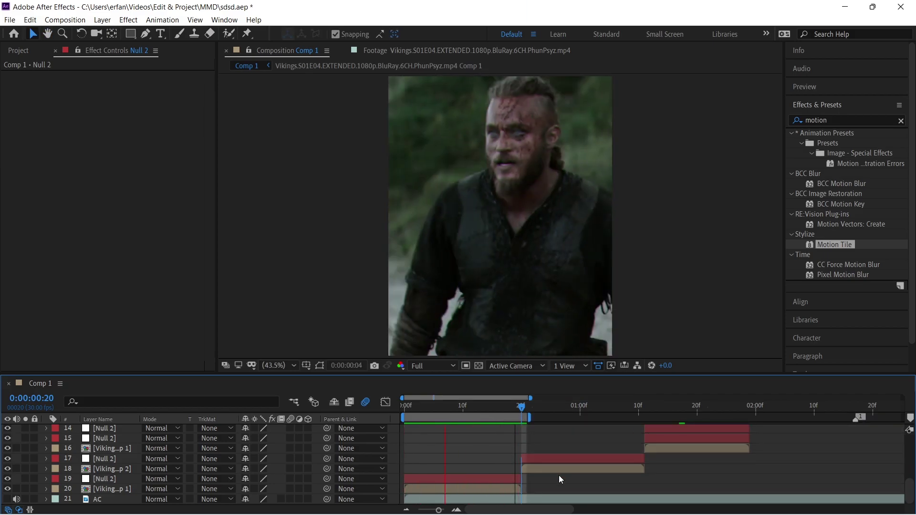
Keyframe the first null's Scale from 650% to 100% at the 20-frame cut and ease it
click(328, 490)
click(465, 478)
key(s)
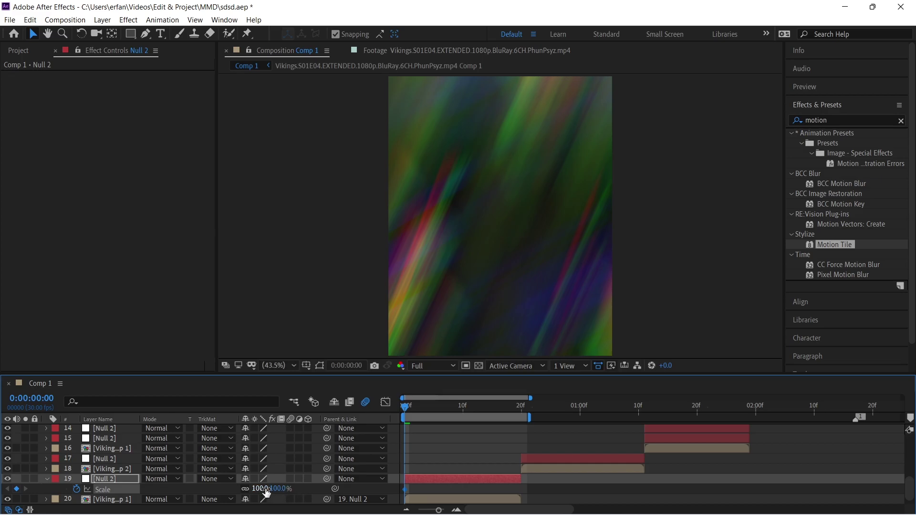
text(0)
key(Return)
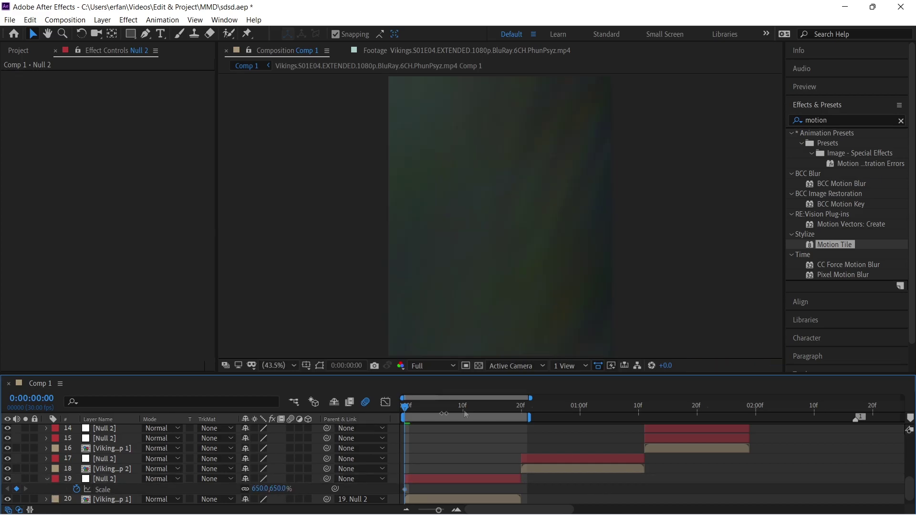
key(space)
text(100)
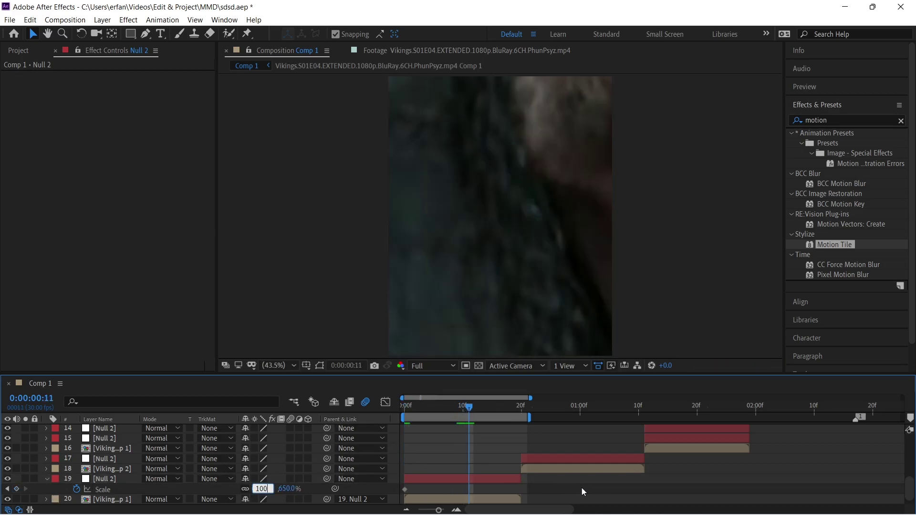
key(Return)
drag(467, 488, 520, 489)
key(shift+F3)
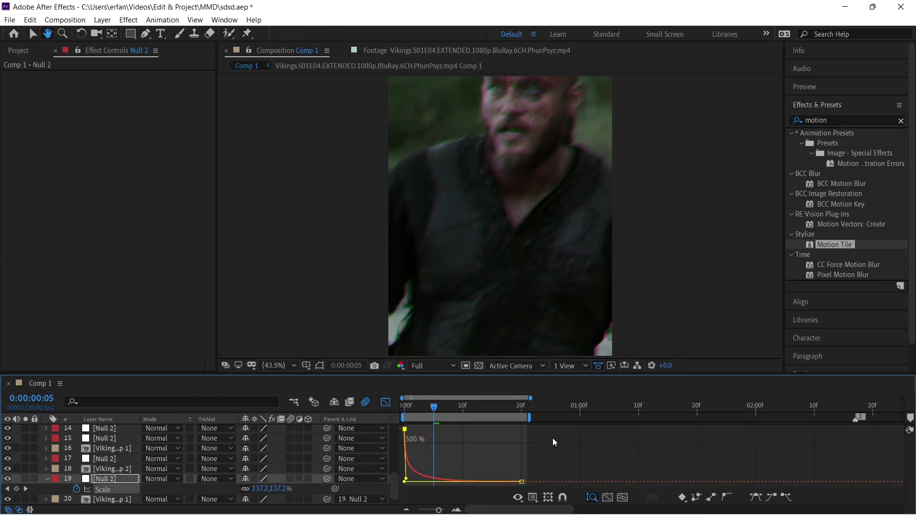
Set preview resolution to Auto and adjust the Scale keyframes on the curve
click(432, 365)
click(427, 377)
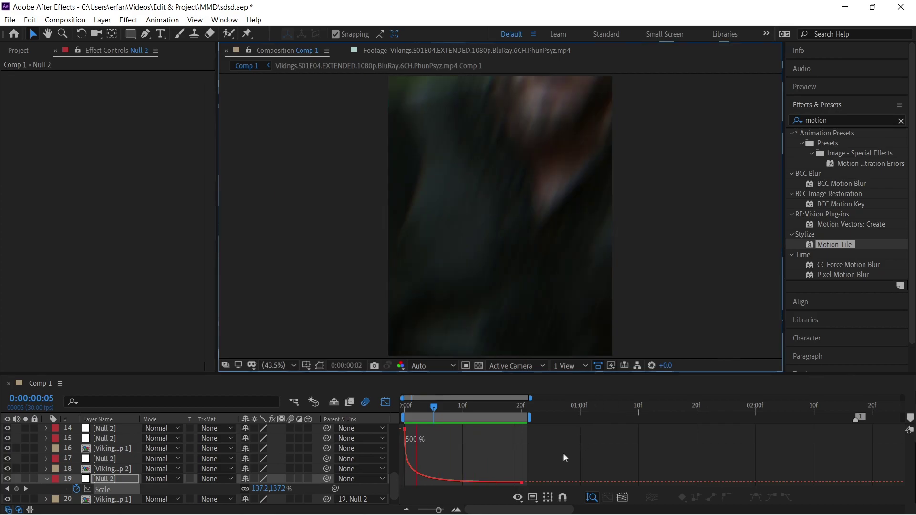
click(406, 481)
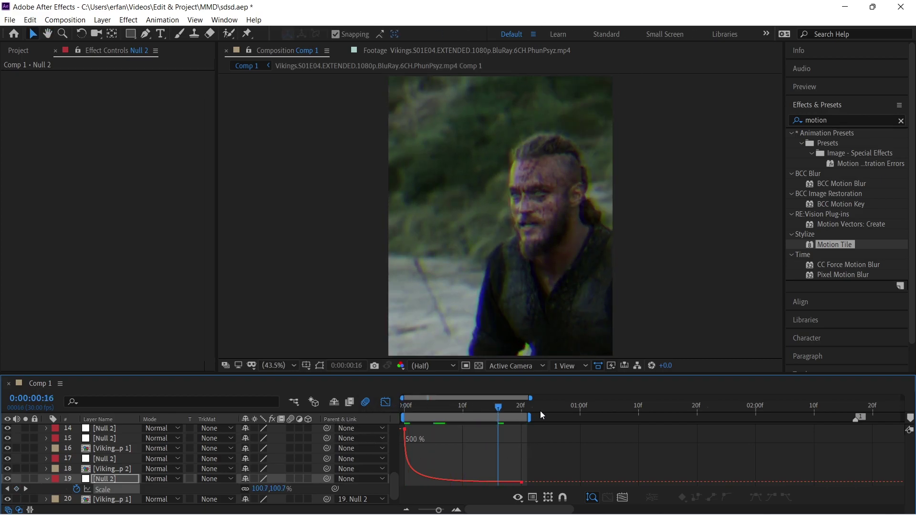
click(382, 404)
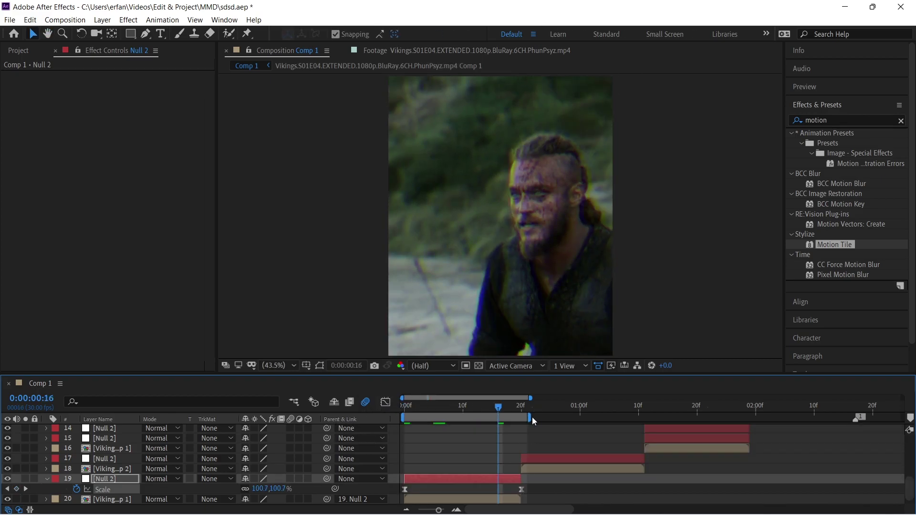
Turn on motion blur for all layers and preview the first zoom transition
key(ctrl+a)
click(290, 479)
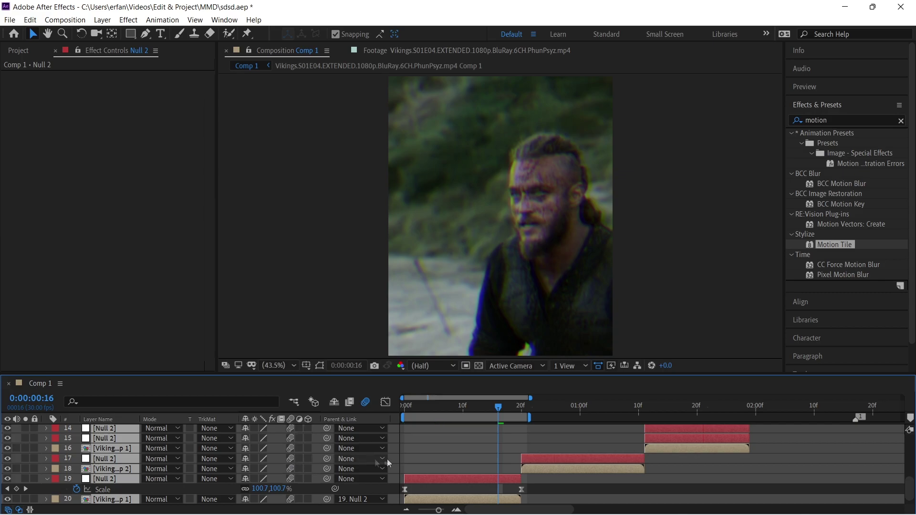
click(560, 487)
key(space)
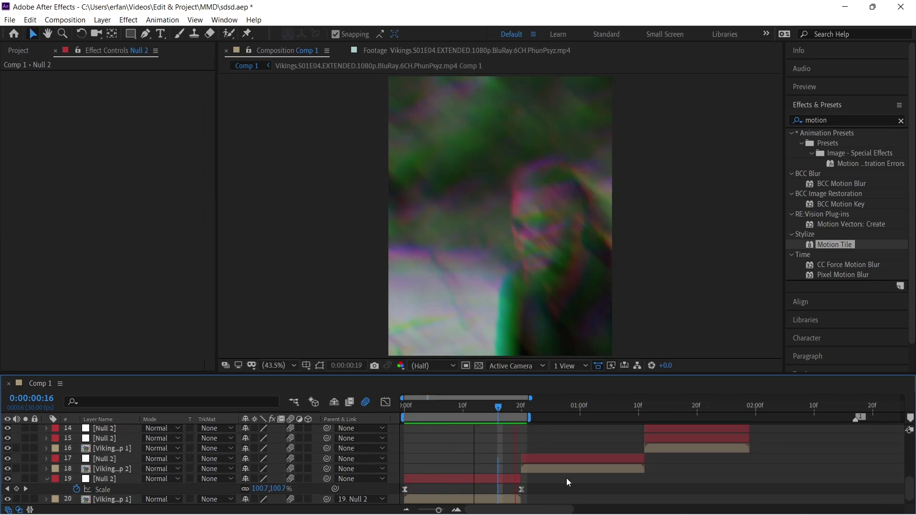
key(space)
drag(533, 418, 646, 418)
Parent the second clip to its null and set the null's starting Scale keyframe to 25%
click(551, 405)
click(543, 472)
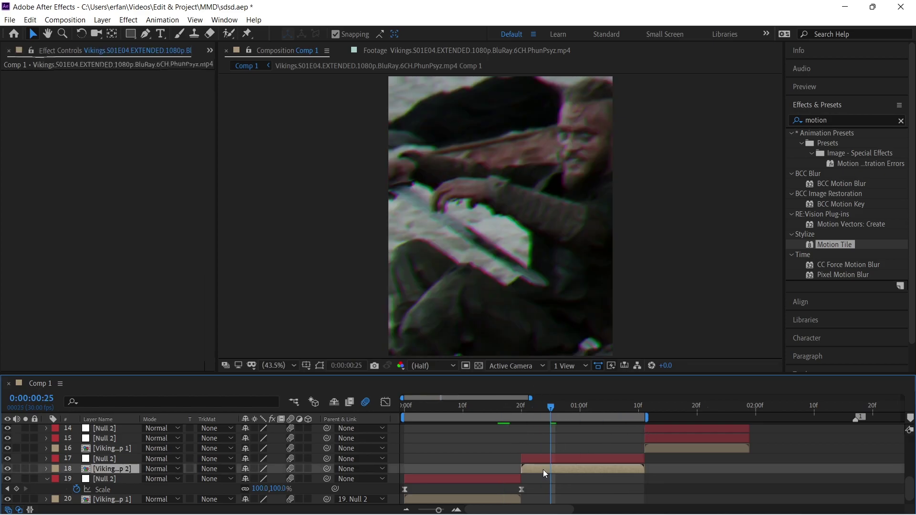
drag(475, 468, 525, 459)
click(521, 405)
key(alt+shift+s)
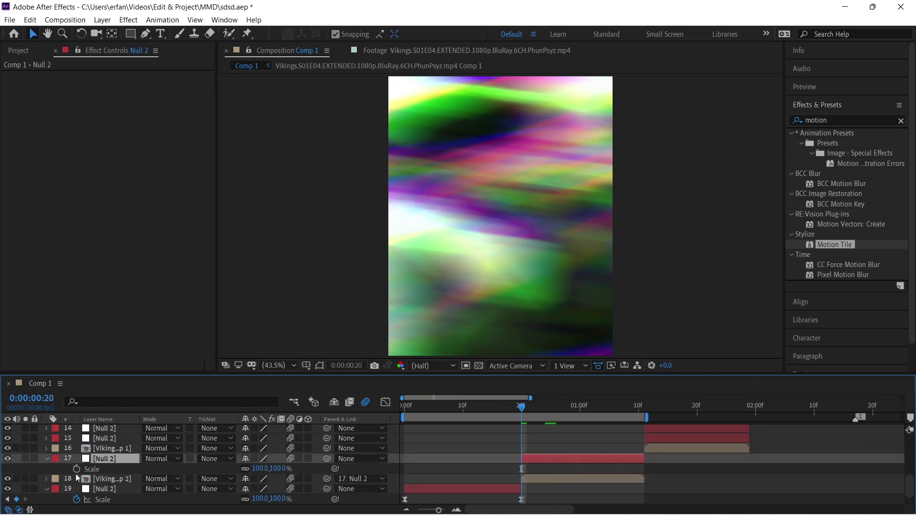
text(25)
key(Return)
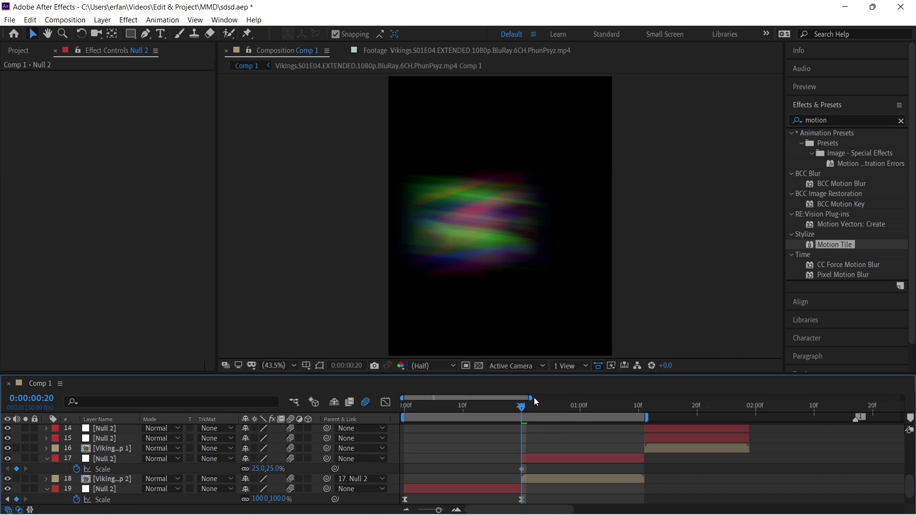
Add a 100% Scale keyframe at the clip's end, Easy Ease it, and steepen the ease-out
key(space)
key(Return)
drag(598, 469, 644, 468)
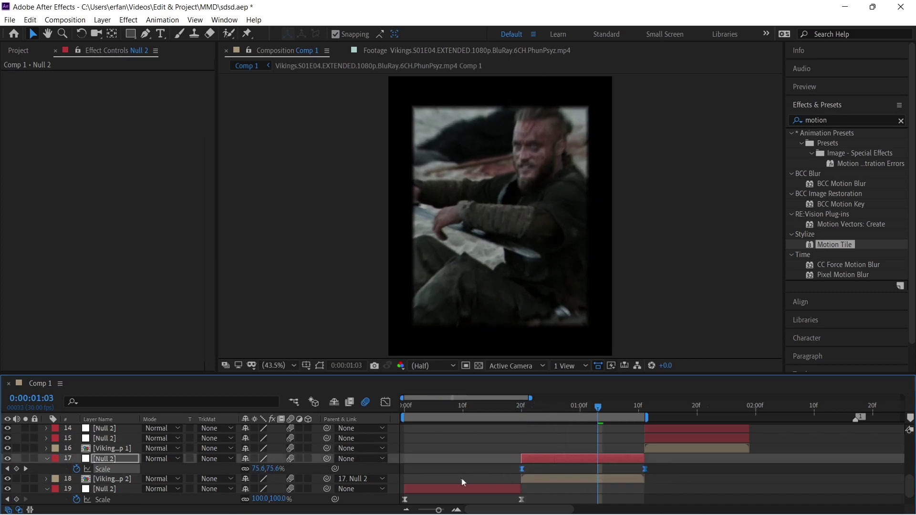
key(F9)
key(shift+F3)
drag(562, 481, 524, 440)
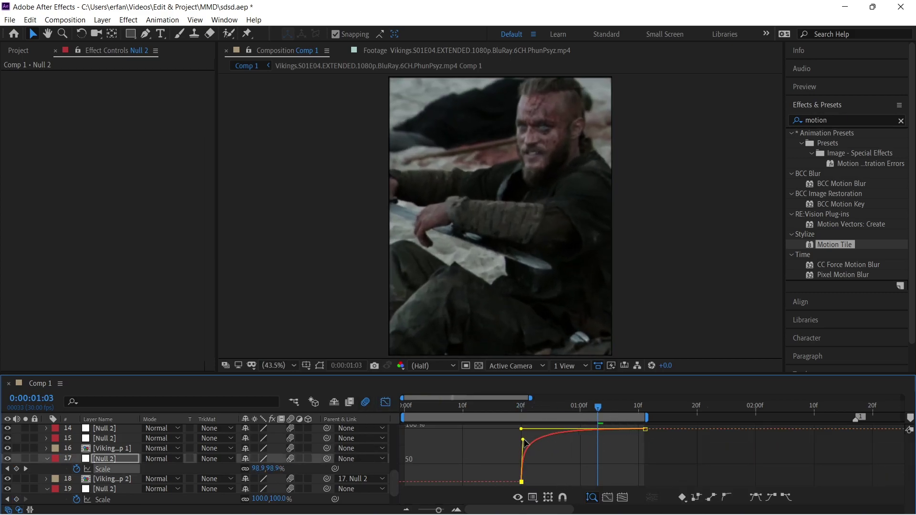
Preview the second zoom transition and start searching the effects list for motion
click(385, 401)
key(space)
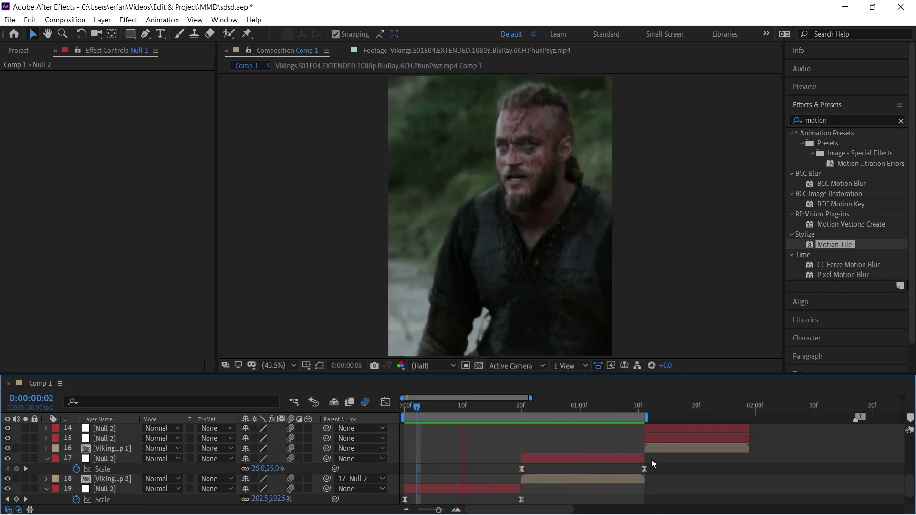
click(569, 408)
click(866, 120)
key(BackSpace)
key(BackSpace)
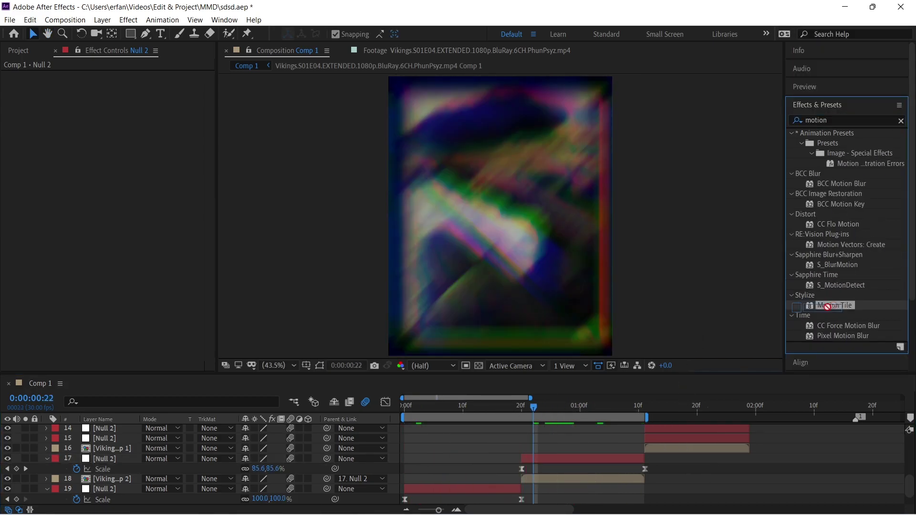
Apply Motion Tile to the second Vikings clip with output width 500 and preview it
drag(827, 306, 572, 479)
click(901, 120)
text(500)
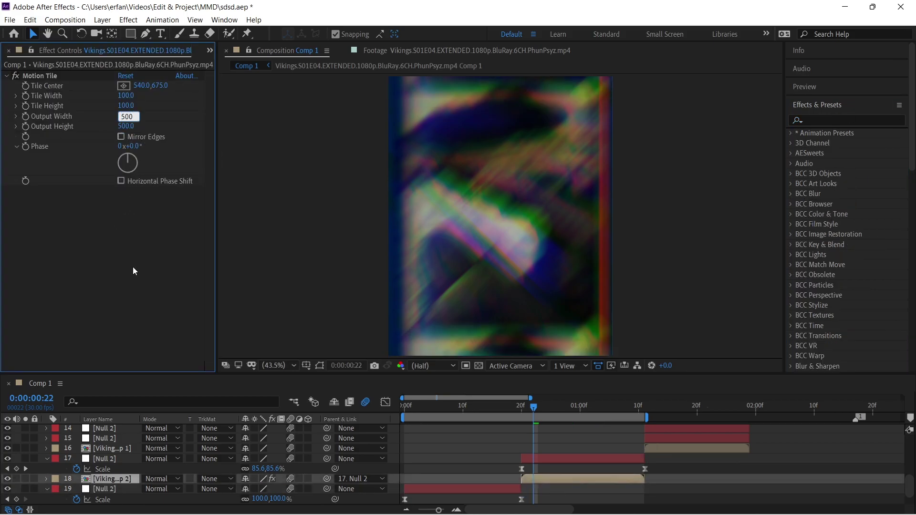
click(121, 137)
key(space)
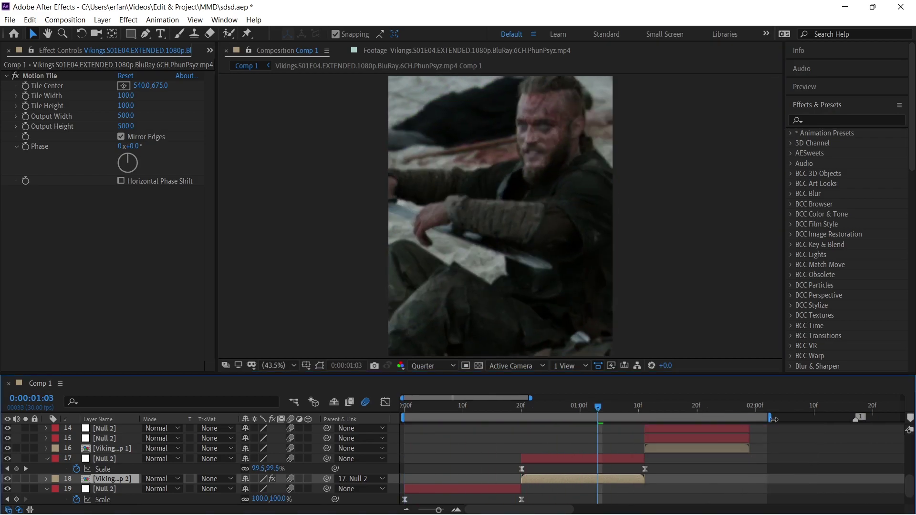
Parent the Viking clip on layer 16 to layer 15's null, chaining it to layer 14's null
drag(771, 420, 751, 420)
scroll(704, 475, up, 1)
click(704, 472)
mouse_move(327, 468)
mouse_down()
mouse_move(110, 458)
mouse_move(110, 448)
mouse_up()
scroll(654, 457, down, 1)
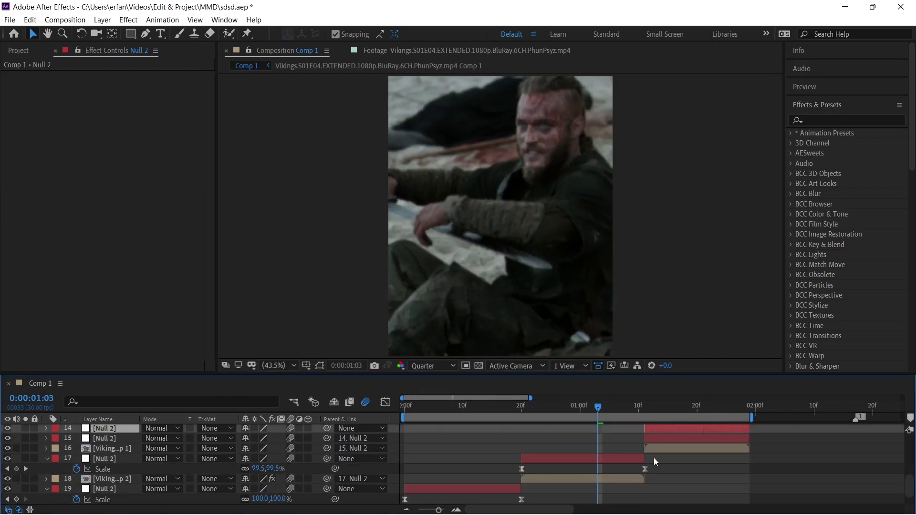
right_click(394, 468)
Add Null 3 above Null 2, trimmed to Null 2's span, and parent Null 2 to it
mouse_move(420, 330)
click(600, 396)
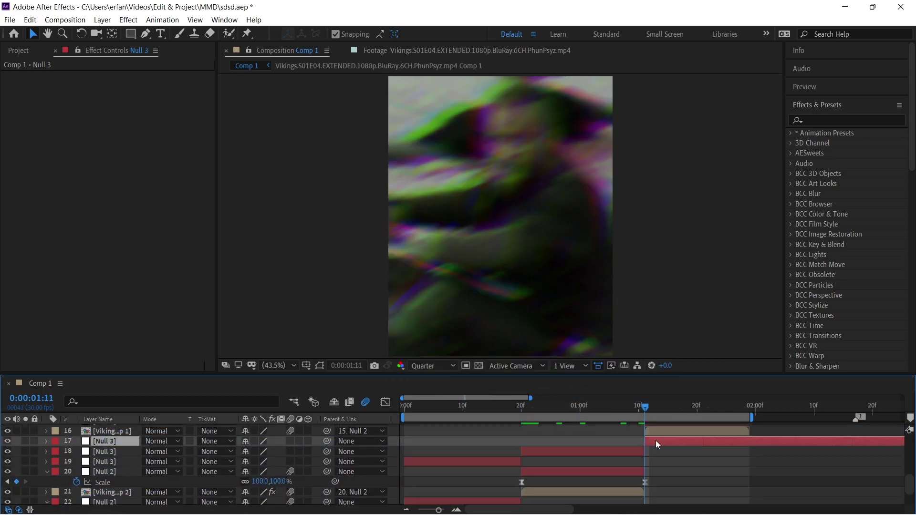
drag(656, 439, 645, 441)
click(577, 447)
Keyframe Null 3's Scale from 100% at its in-point down to 25% slightly later
click(557, 406)
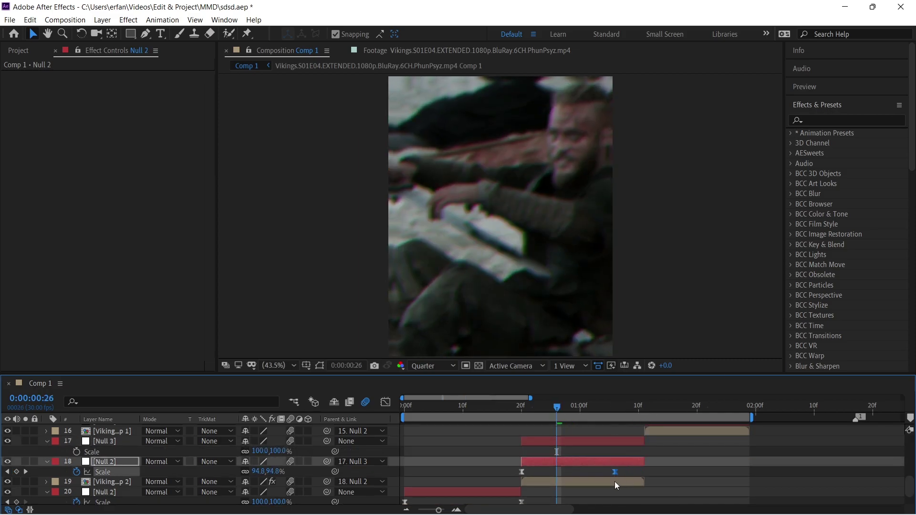
key(shift+F3)
key(shift+F3)
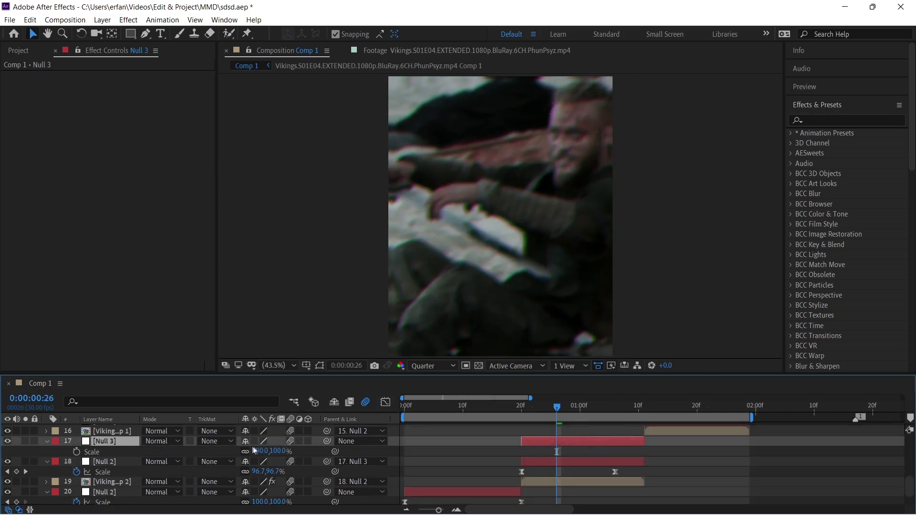
click(76, 451)
click(615, 406)
click(260, 451)
text(25)
key(Return)
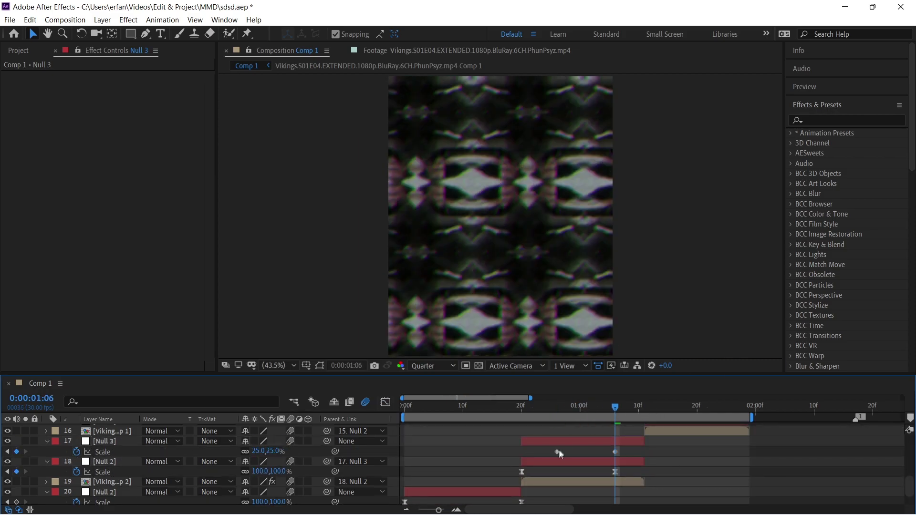
drag(557, 451, 522, 451)
drag(614, 451, 644, 451)
Easy Ease the Scale keyframes and preview the zoom transition from 00:20
key(shift+F3)
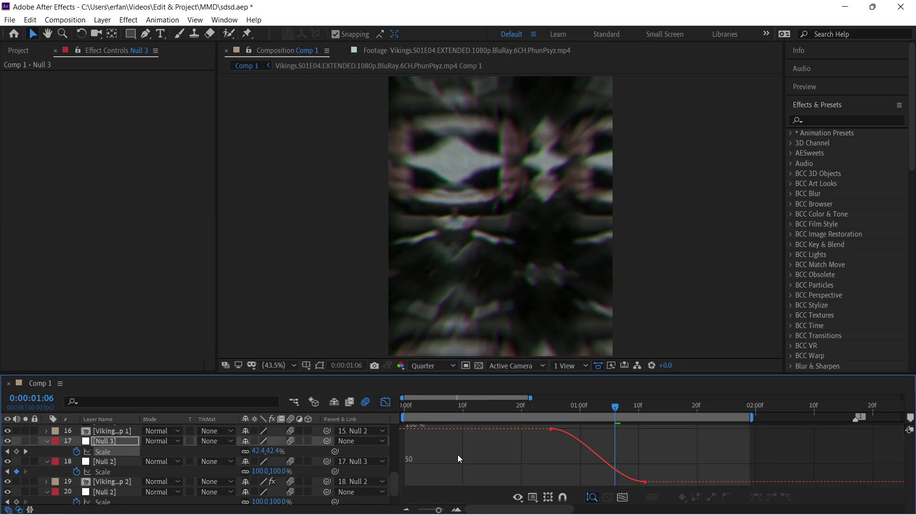
key(shift+F3)
key(j)
key(j)
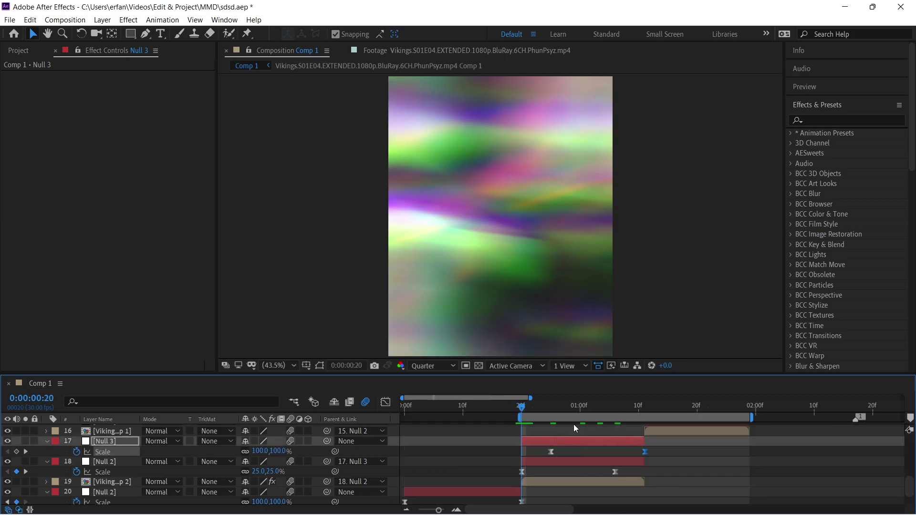
key(b)
key(space)
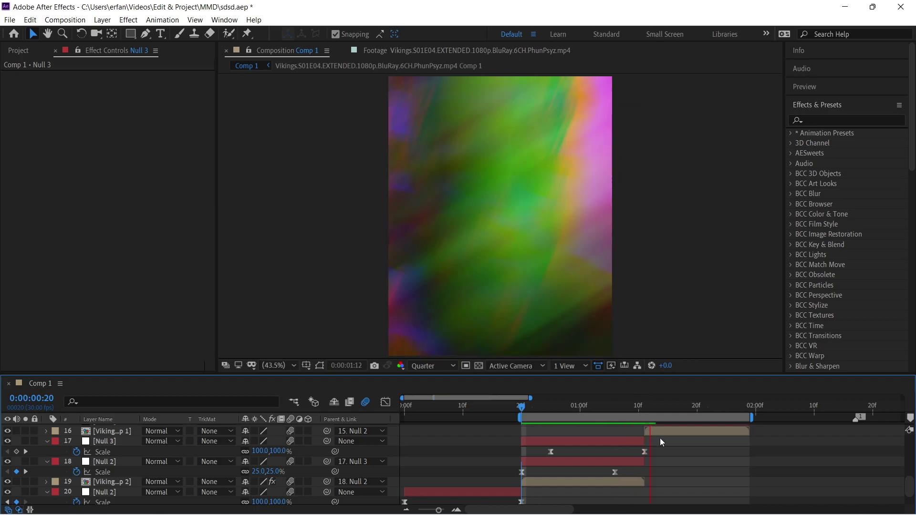
key(space)
Keyframe layer 15's null Scale from its 01:11 in-point up to 100% at 01:23, eased
key(ctrl+Up)
key(ctrl+Up)
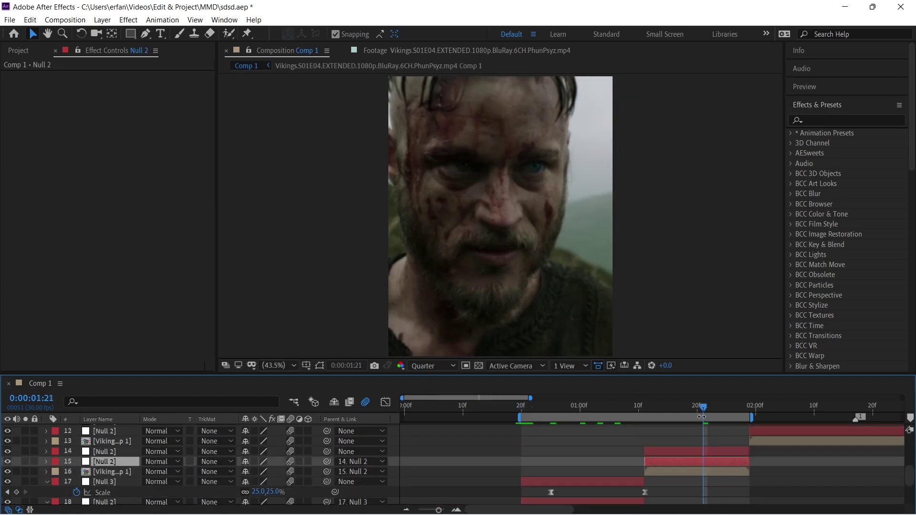
text(i0)
key(Return)
drag(645, 449, 716, 449)
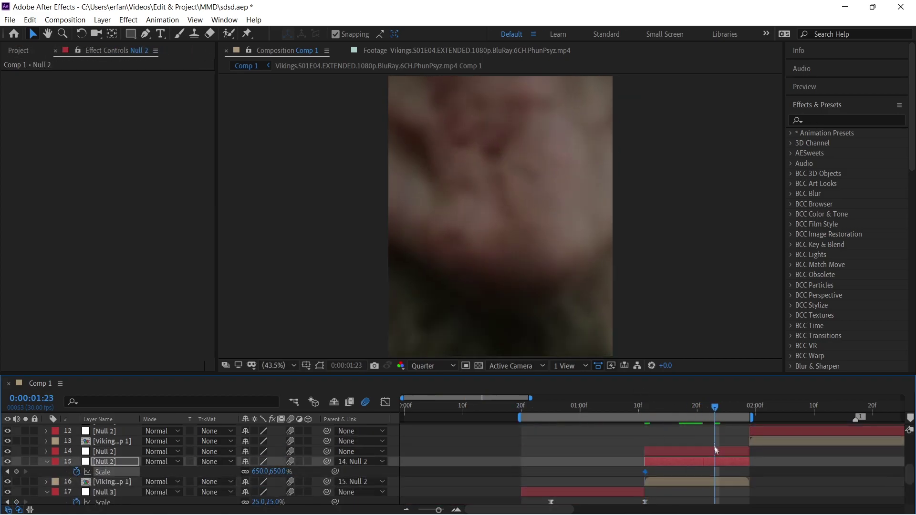
text(00)
key(Return)
key(shift+F3)
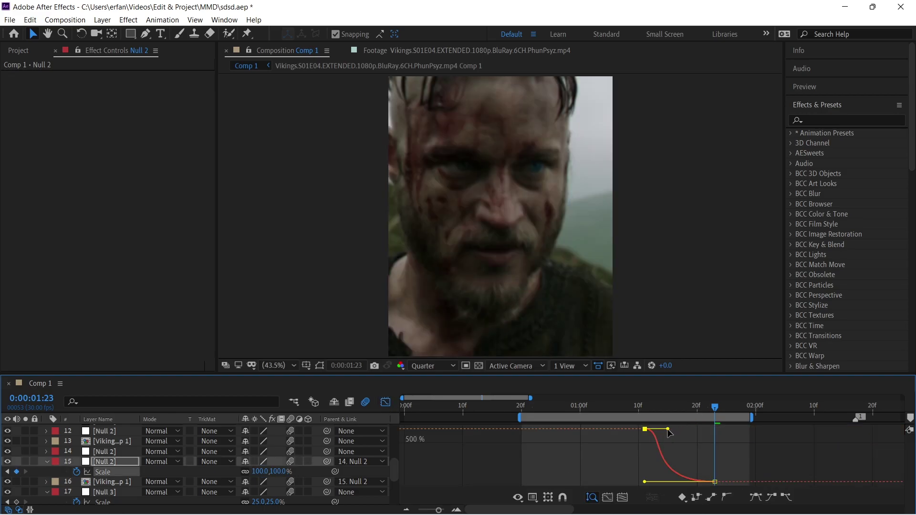
click(386, 402)
Keyframe layer 14's null Rotation to 180° at 01:17 and preview the transition
drag(715, 456, 645, 461)
click(68, 453)
key(r)
click(714, 410)
text(80)
key(Return)
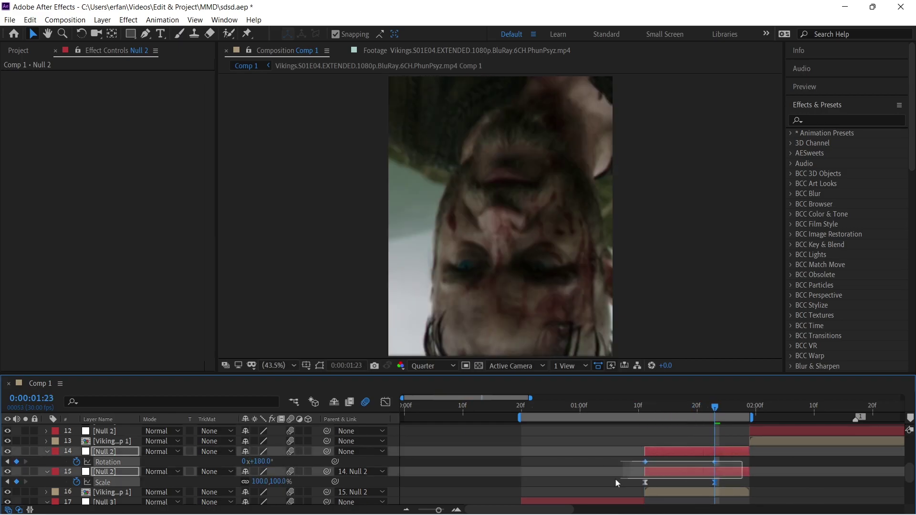
click(385, 402)
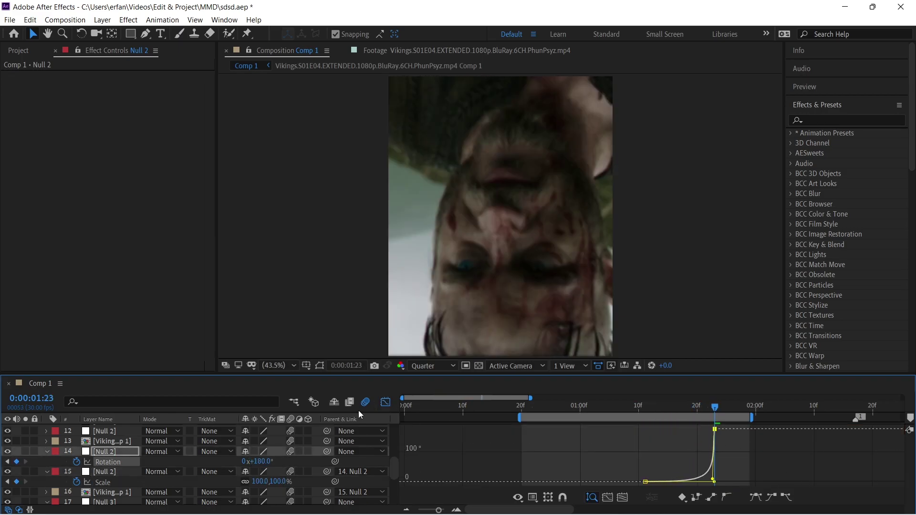
click(385, 402)
key(ctrl+z)
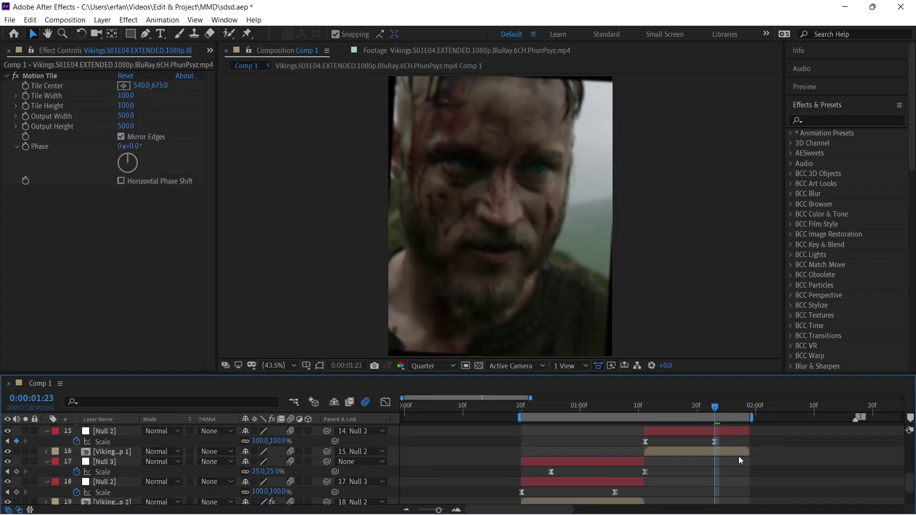
key(space)
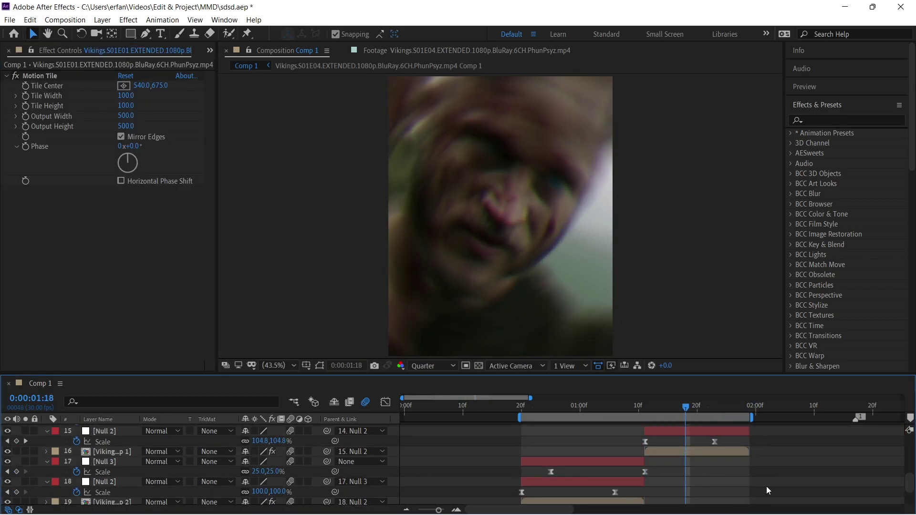
scroll(766, 490, up, 2)
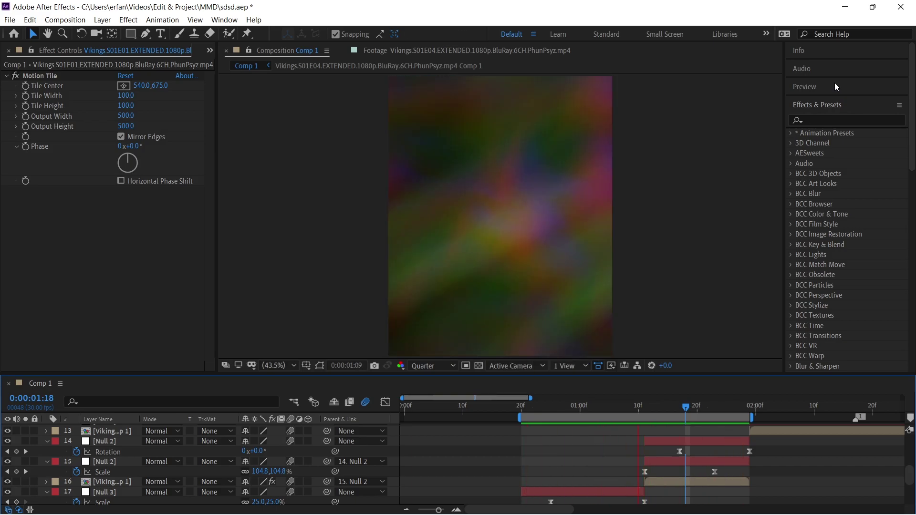
key(space)
Review layer 14's Scale and Rotation curves through 01:29 and preview from the 01:11 in-point
click(722, 443)
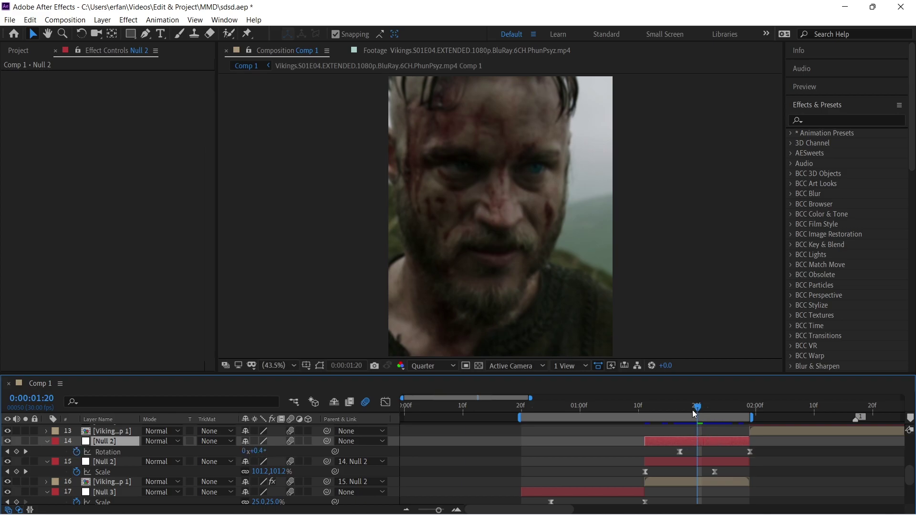
drag(694, 413, 679, 414)
key(s)
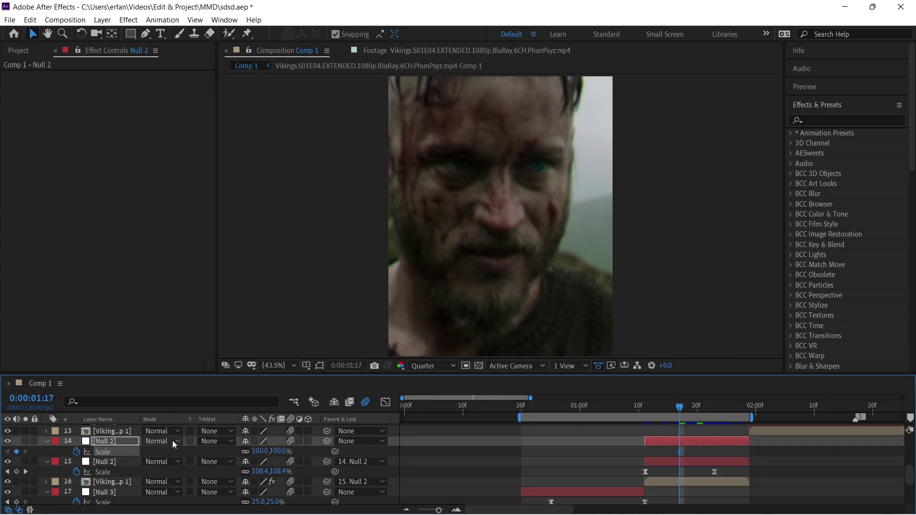
key(shift+r)
drag(679, 406, 752, 432)
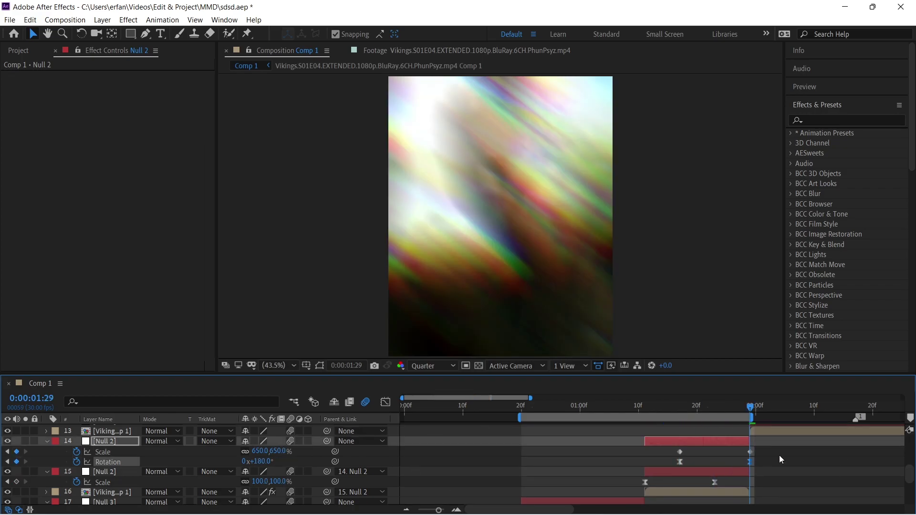
click(386, 402)
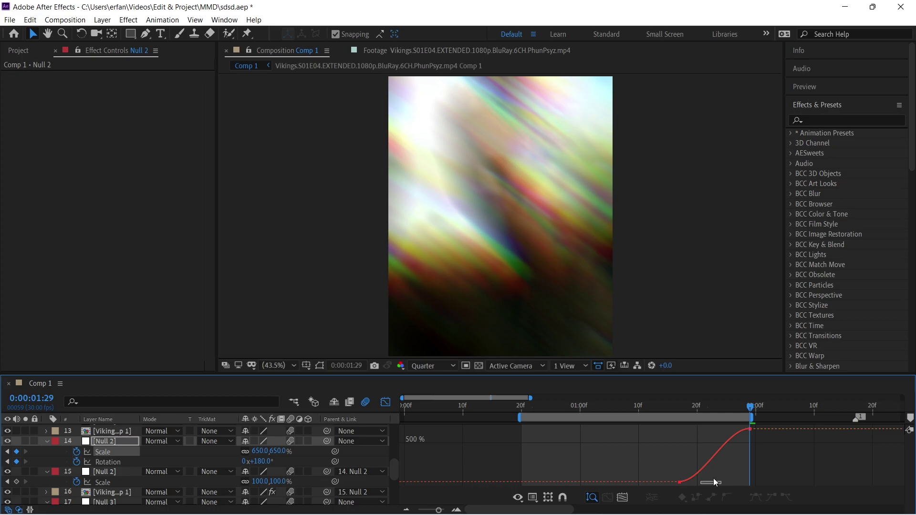
key(shift+F3)
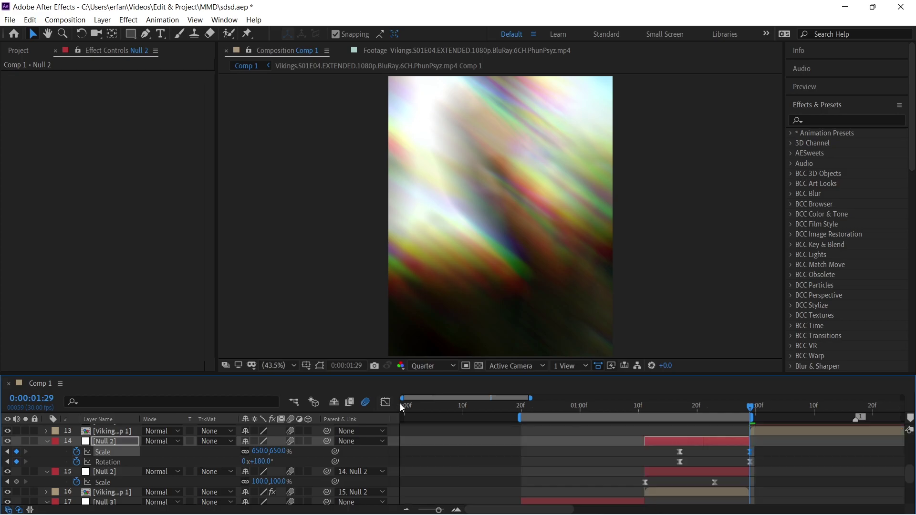
key(i)
key(space)
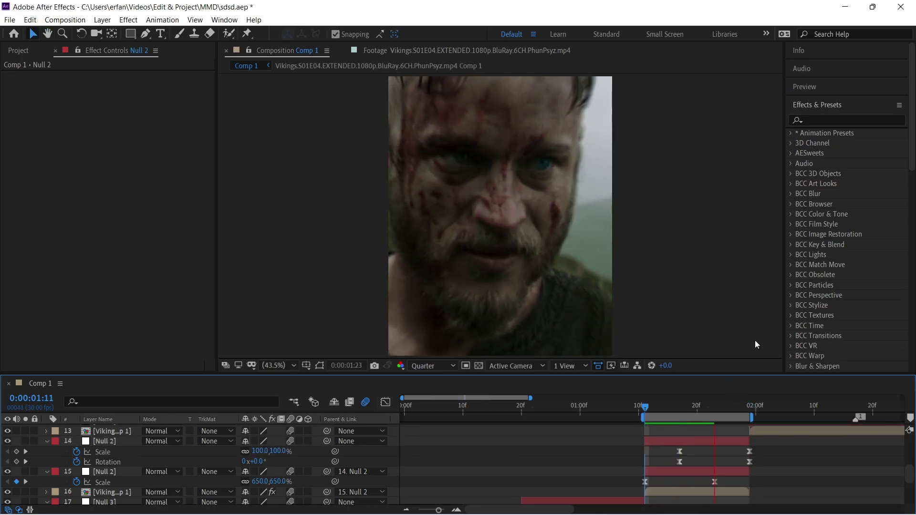
scroll(525, 463, up, 2)
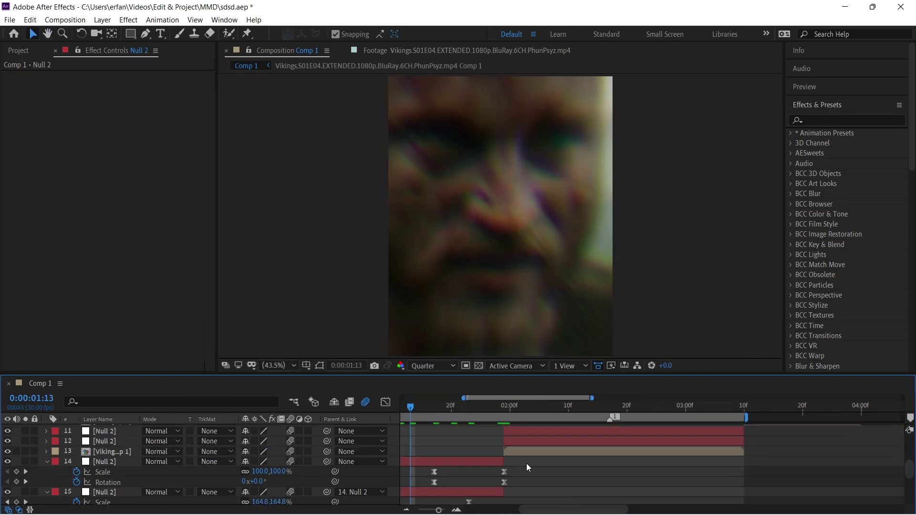
mouse_move(326, 441)
mouse_down()
mouse_move(550, 443)
mouse_move(483, 430)
mouse_move(611, 429)
mouse_up()
key(s)
Parent layer 12 to layer 11's null, trying a layer split at 02:17 before undoing it
click(509, 406)
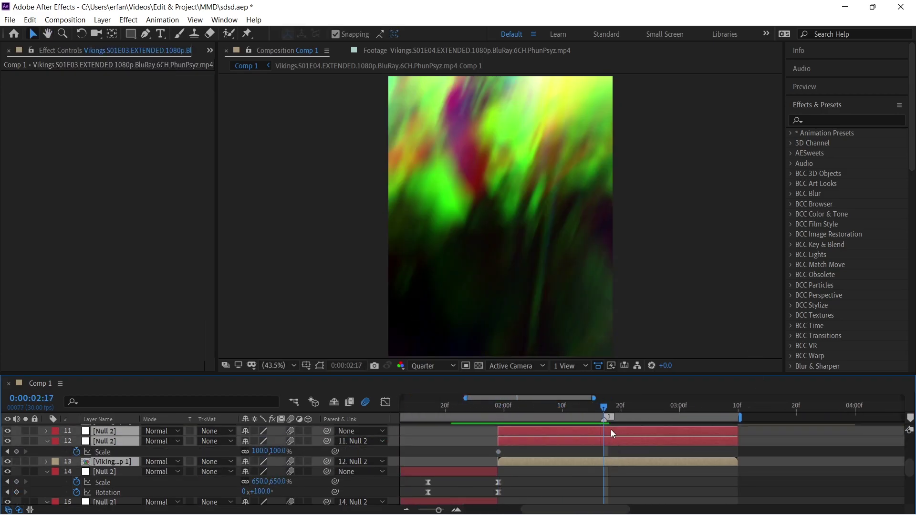
key(ctrl+shift+d)
key(ctrl+z)
key(ctrl+z)
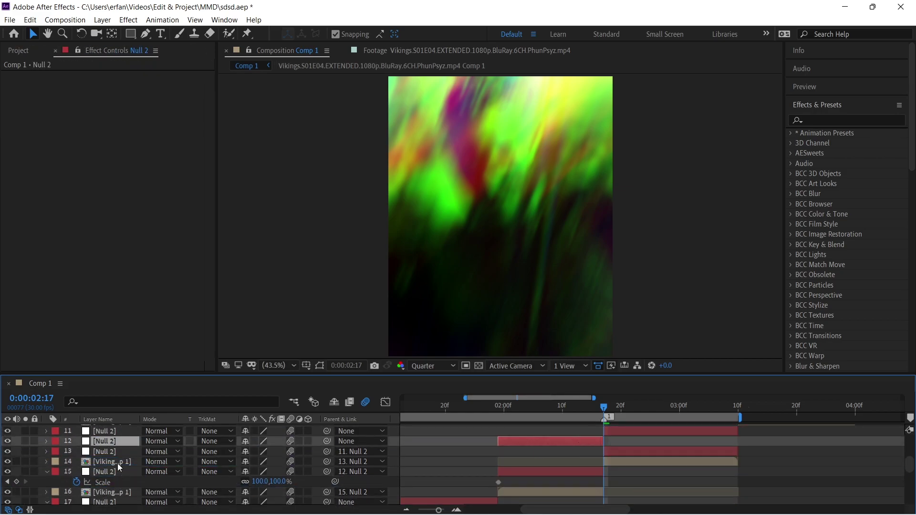
key(ctrl+z)
key(ctrl+z)
key(ctrl+shift+z)
key(ctrl+shift+z)
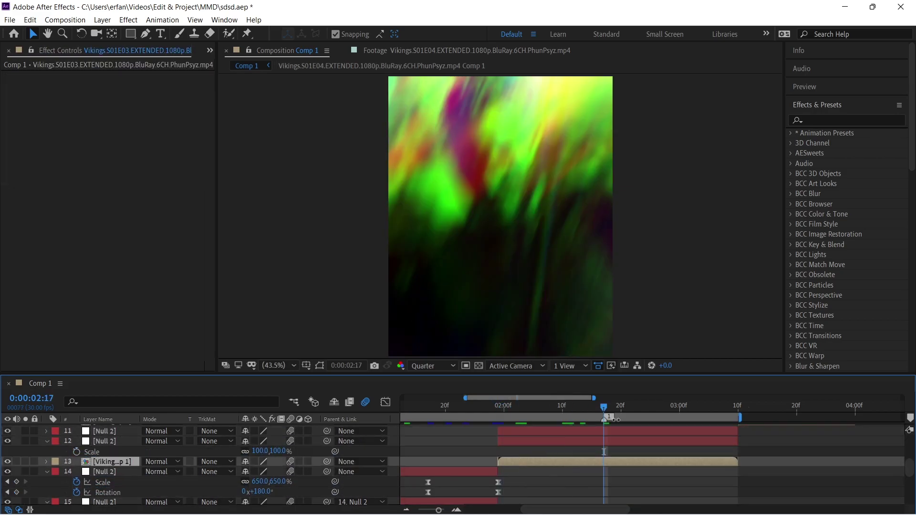
key(ctrl+shift+z)
key(ctrl+shift+z)
key(ctrl+z)
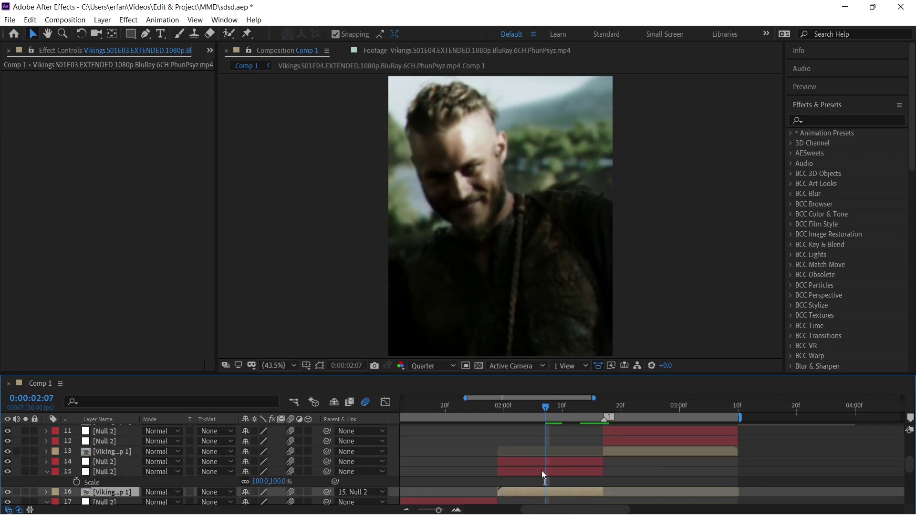
key(ctrl+z)
key(ctrl+z)
key(ctrl+z)
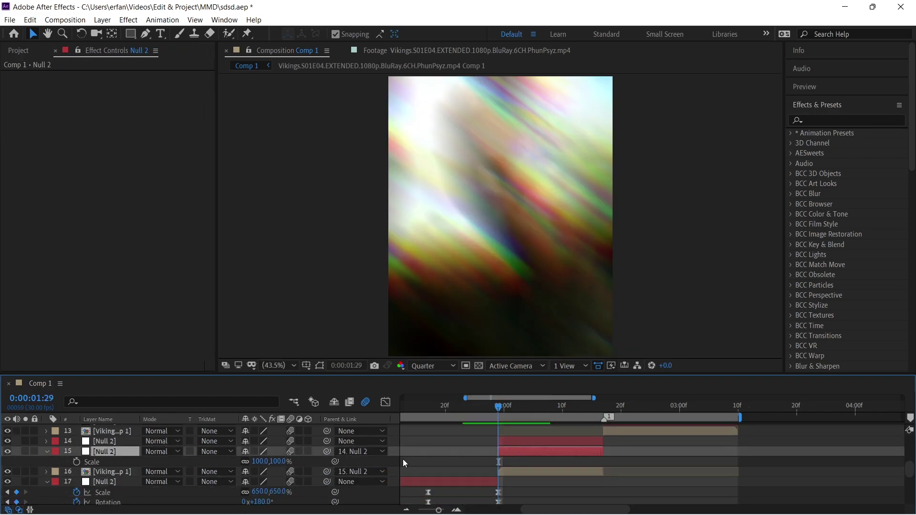
key(ctrl+z)
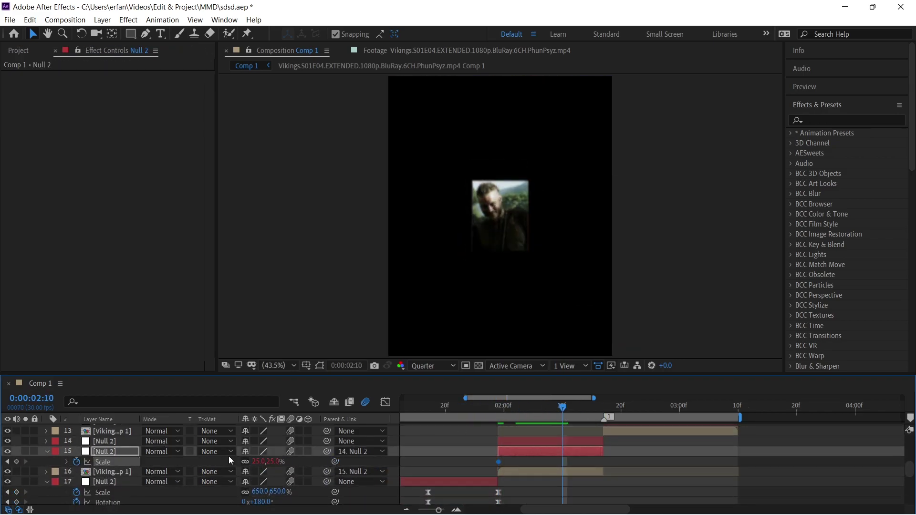
key(ctrl+z)
click(386, 403)
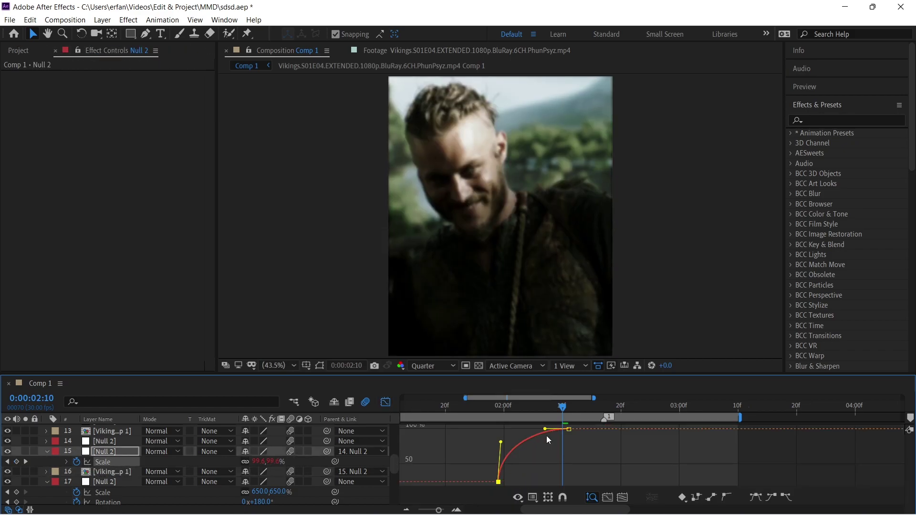
key(ctrl+z)
key(ctrl+z)
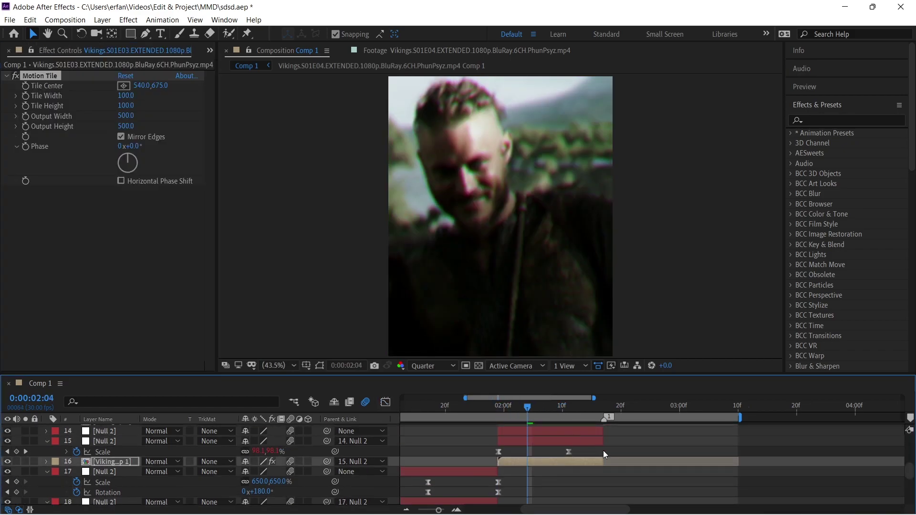
key(ctrl+z)
Keyframe a full 360° spin on layer 15's null Rotation, easing the curve into its end value
click(507, 409)
key(alt+shift+r)
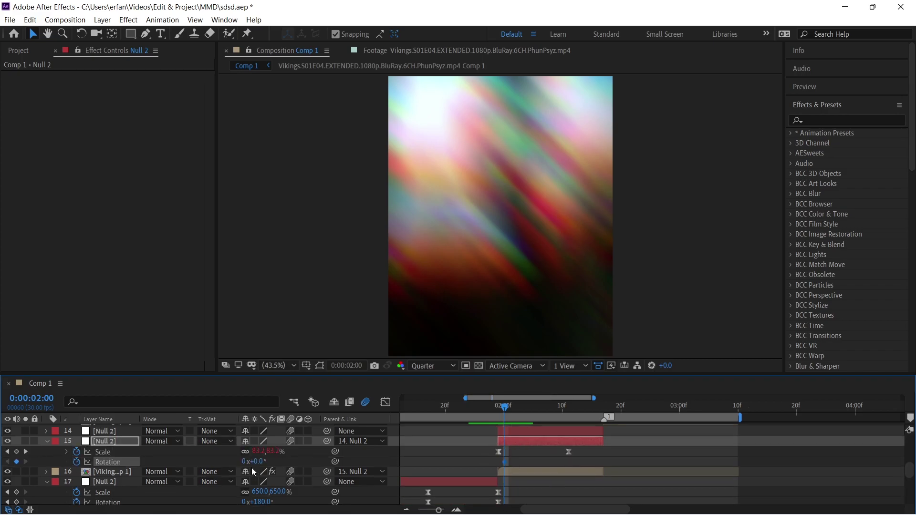
drag(255, 462, 310, 462)
scroll(520, 449, down, 3)
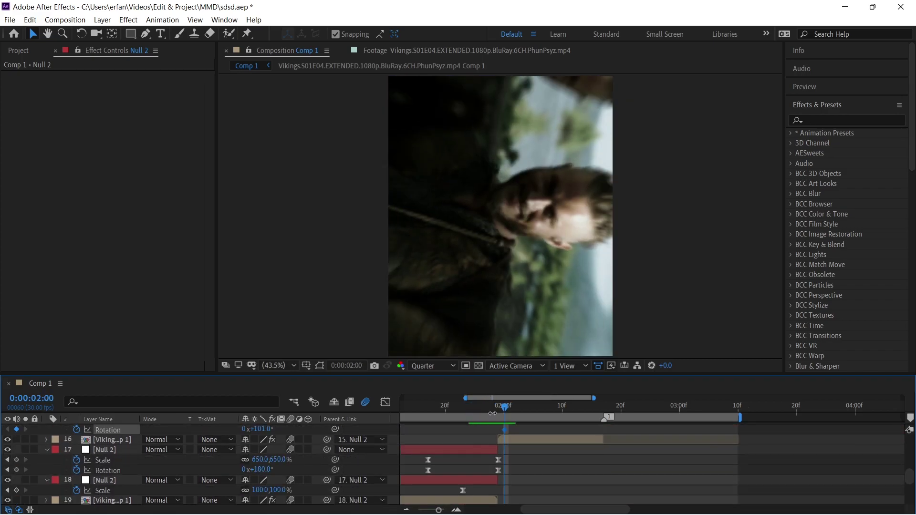
key(ctrl+z)
key(ctrl+z)
key(ctrl+z)
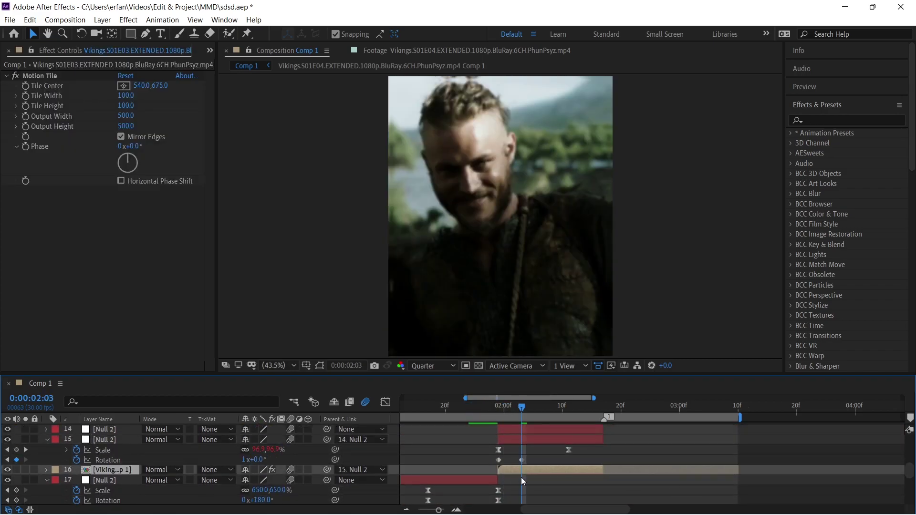
key(ctrl+z)
key(shift+F3)
drag(568, 477, 561, 449)
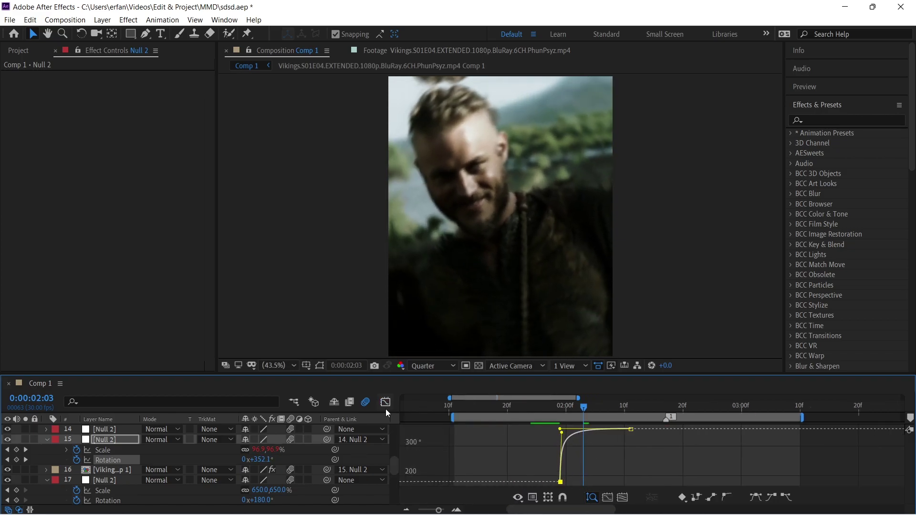
click(385, 402)
key(j)
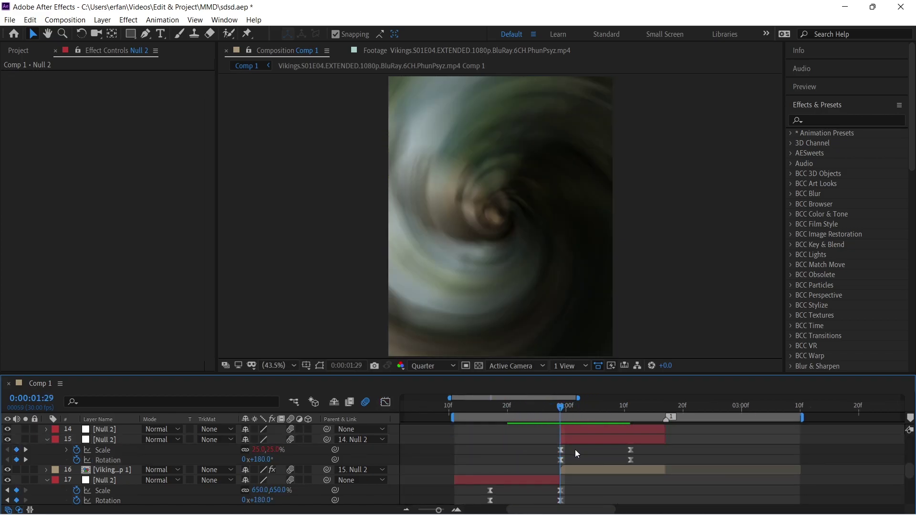
Set layer 15's null Scale to 100% at the 2:11 keyframe and ease the Scale curve
alt+click(78, 450)
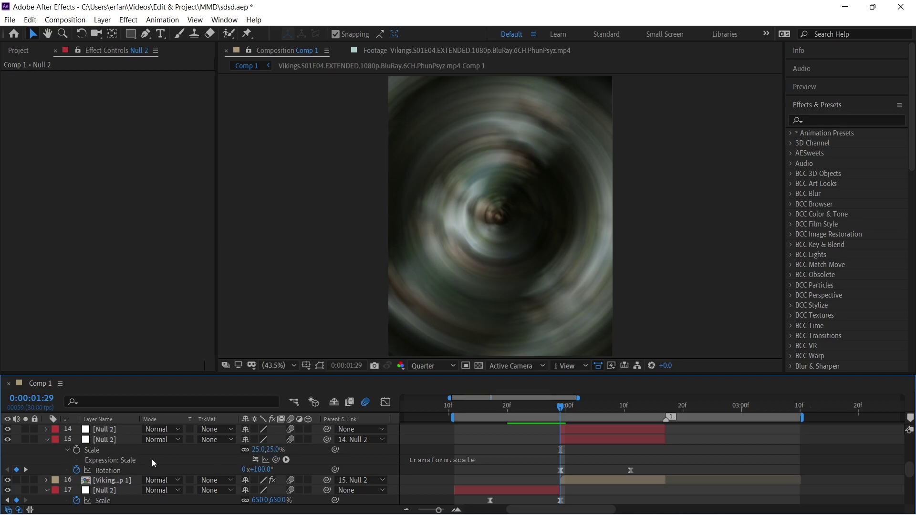
key(ctrl+z)
text(k100)
key(Return)
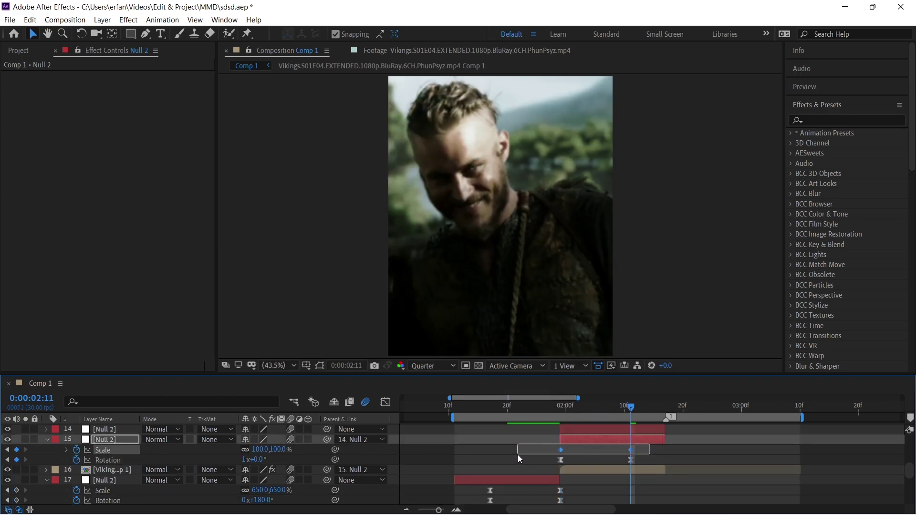
key(shift+F3)
drag(562, 418, 624, 419)
key(shift+F3)
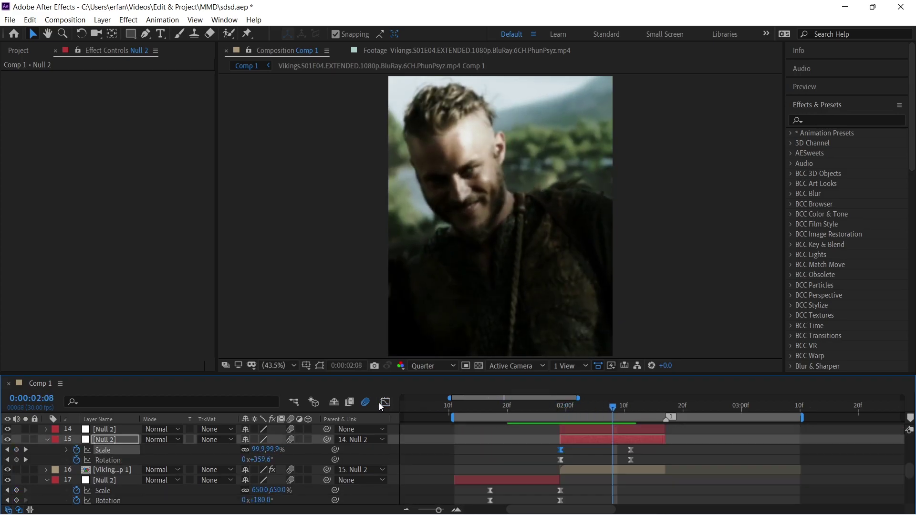
scroll(624, 429, up, 3)
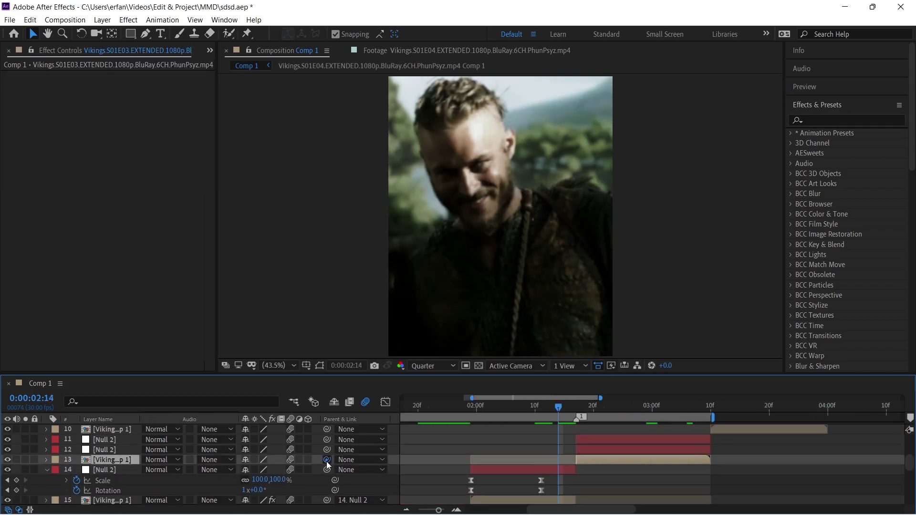
Parent the clip to layer 12's null and keyframe its Scale from 100% to 115%, eased
click(560, 407)
drag(560, 406, 681, 406)
click(76, 466)
click(262, 466)
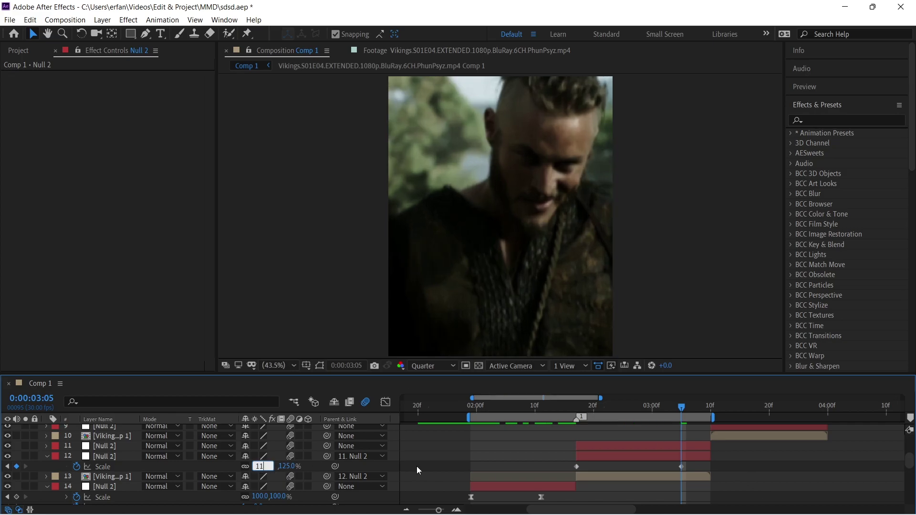
drag(681, 466, 711, 466)
key(shift+F3)
drag(620, 486, 553, 470)
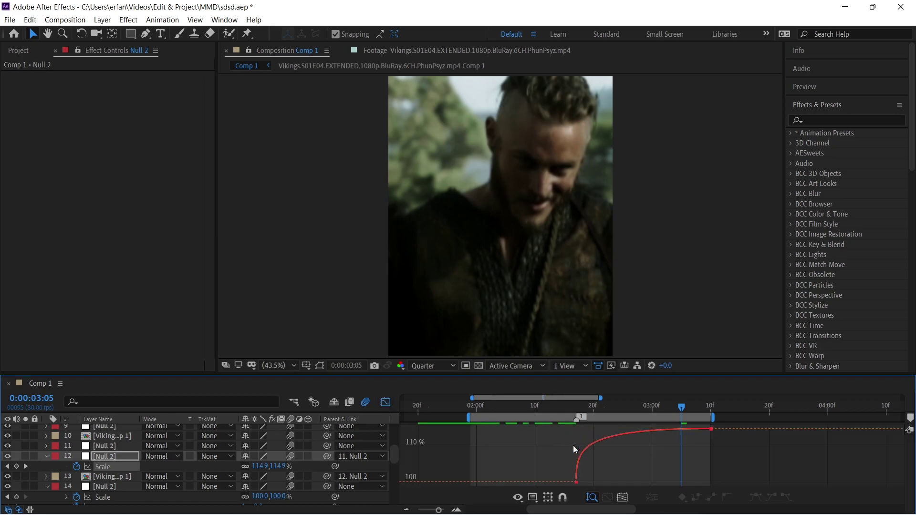
key(shift+F3)
Shrink layer 11's null Scale to 25% toward 3:00 and ease those keyframes
key(shift+F3)
key(shift+F3)
key(j)
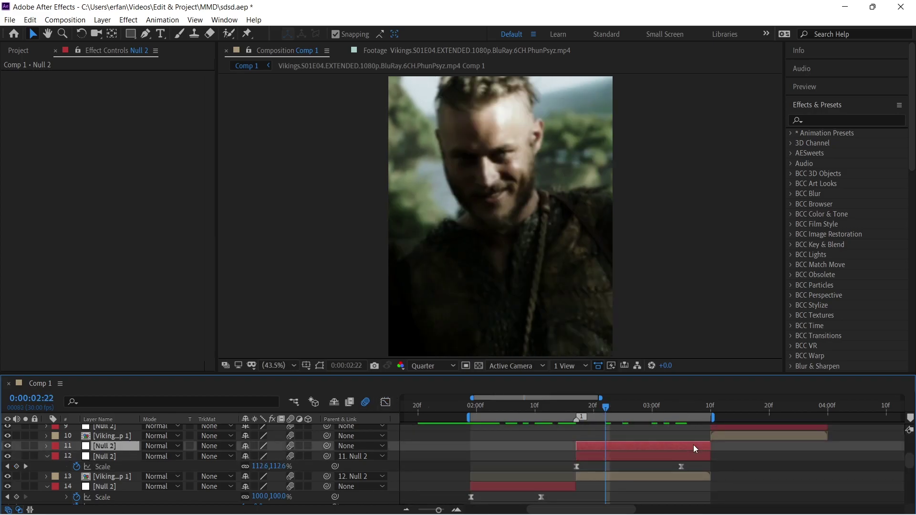
drag(689, 454, 617, 461)
key(shift+F3)
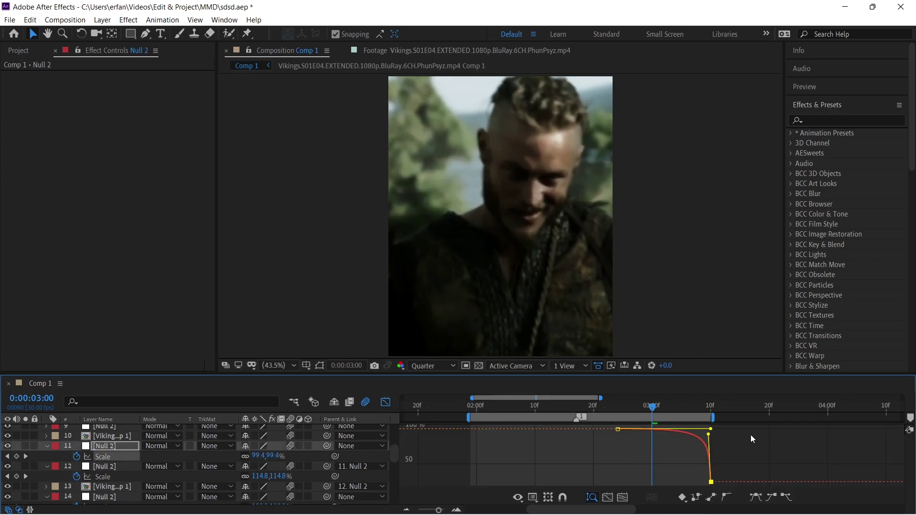
key(shift+F3)
key(ctrl+Down)
key(ctrl+Down)
key(ctrl+Down)
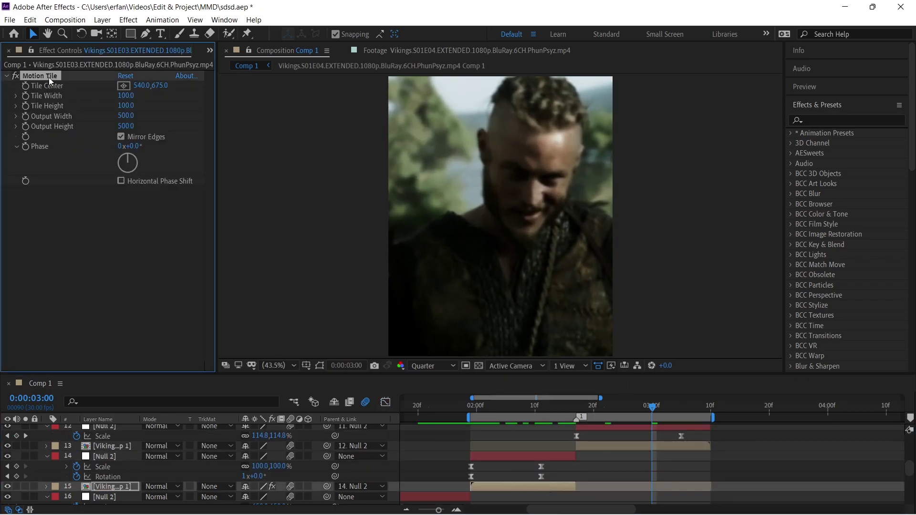
Check layer 12's Scale curve and preview the whole composition from the start
key(space)
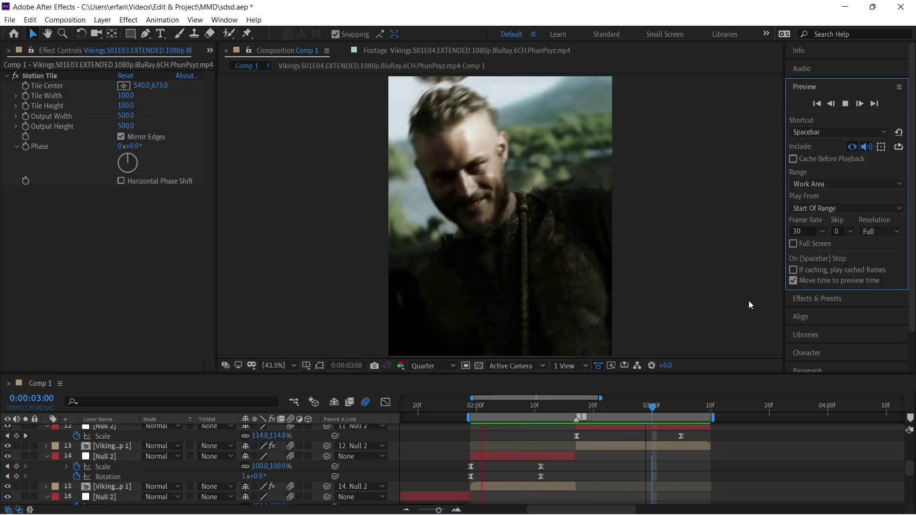
click(767, 455)
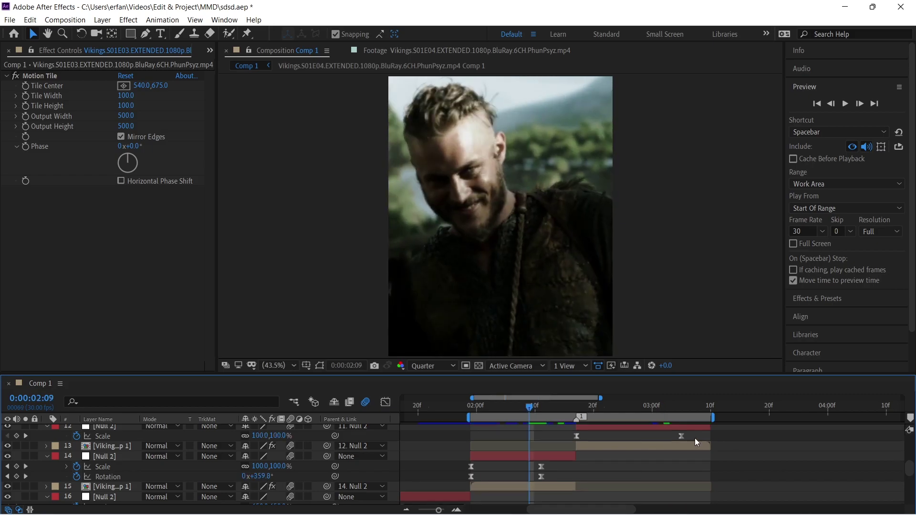
click(576, 435)
key(shift+F3)
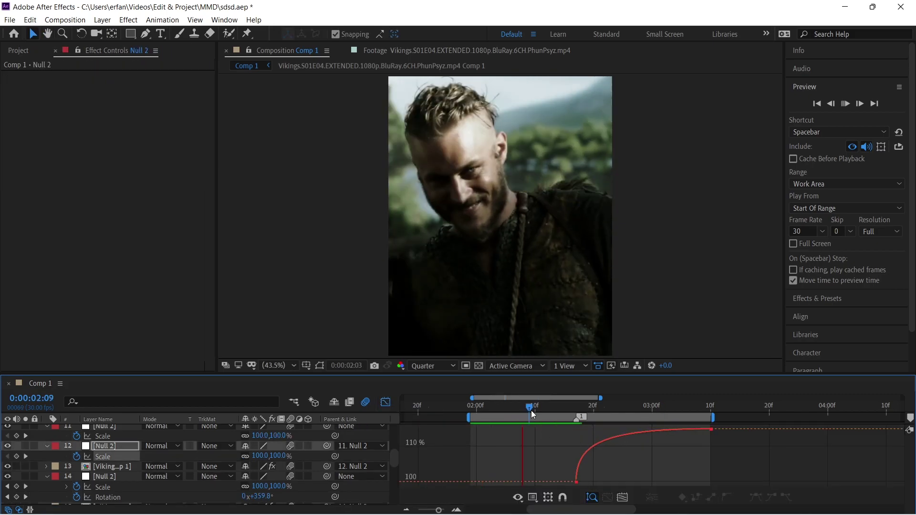
key(Home)
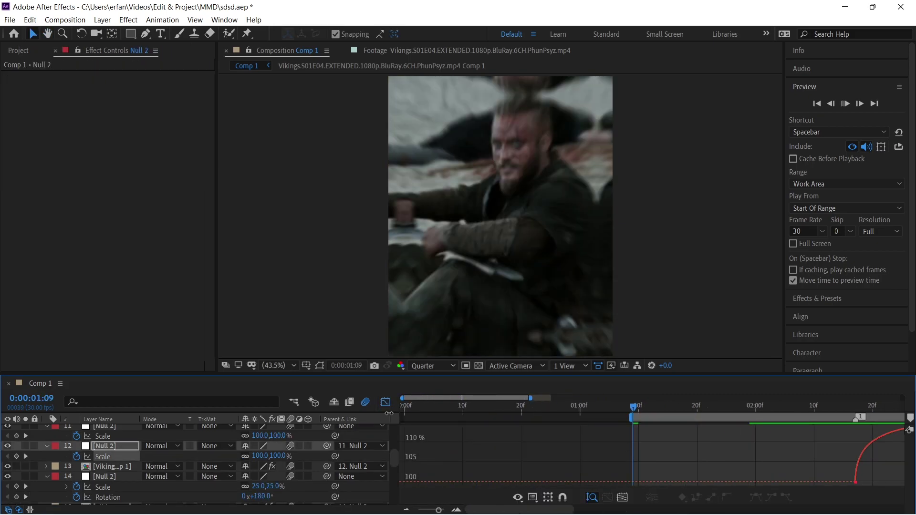
key(shift+F3)
key(minus)
key(space)
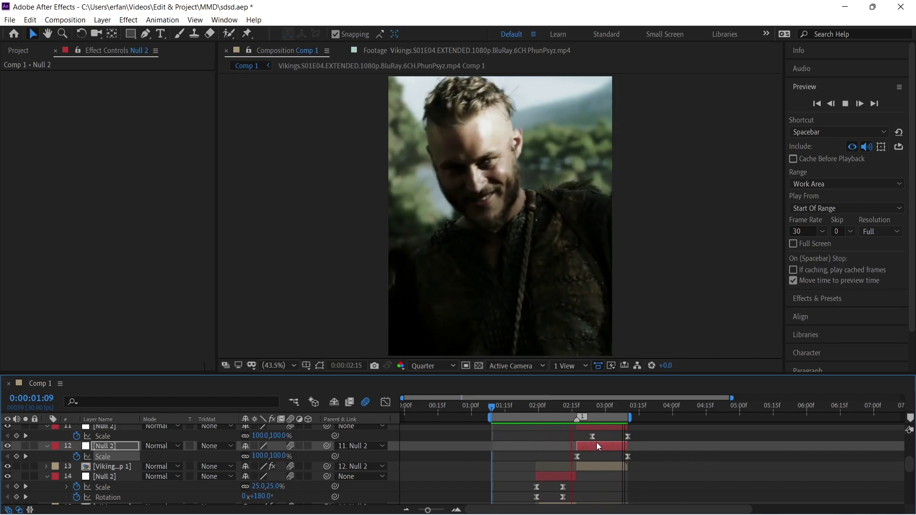
scroll(617, 445, up, 2)
Keyframe layer 11's null Rotation to -180° with Easy Ease and play back the spin
click(617, 445)
key(alt+shift+r)
key(ctrl+v)
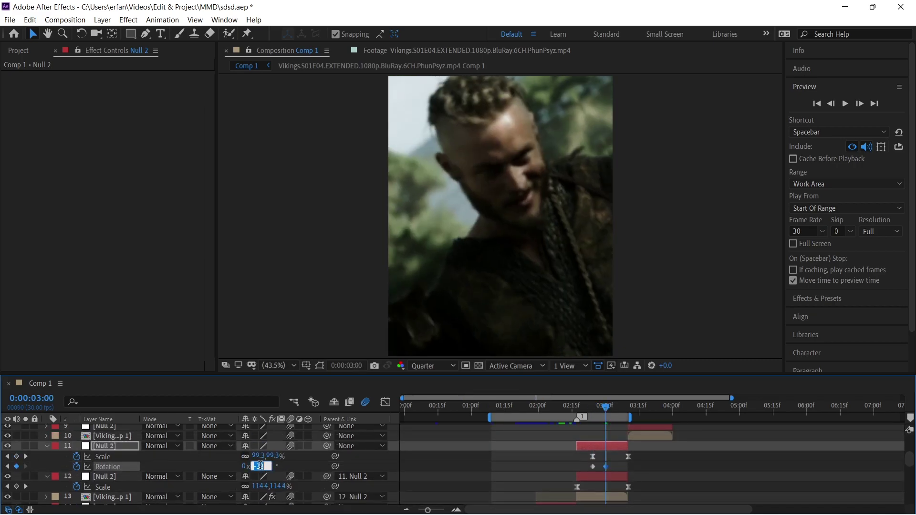
drag(605, 468, 573, 465)
key(F9)
key(shift+F3)
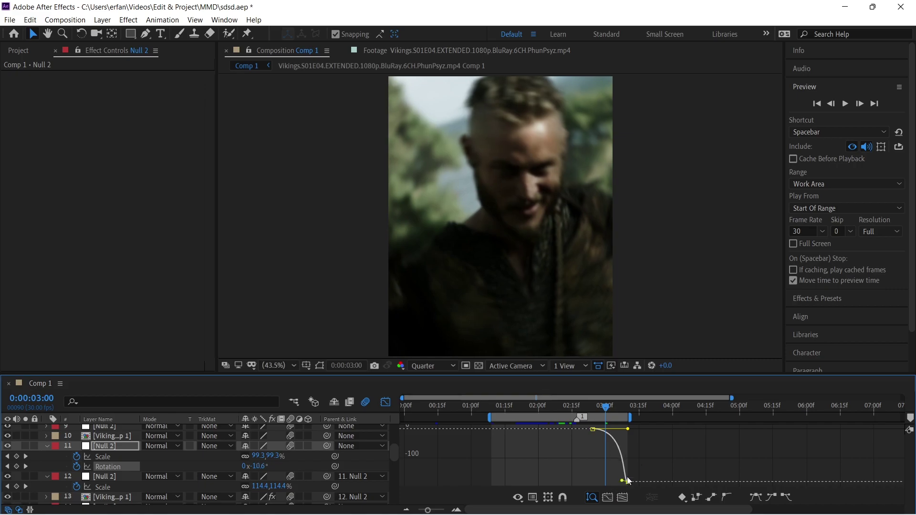
key(space)
key(shift+F3)
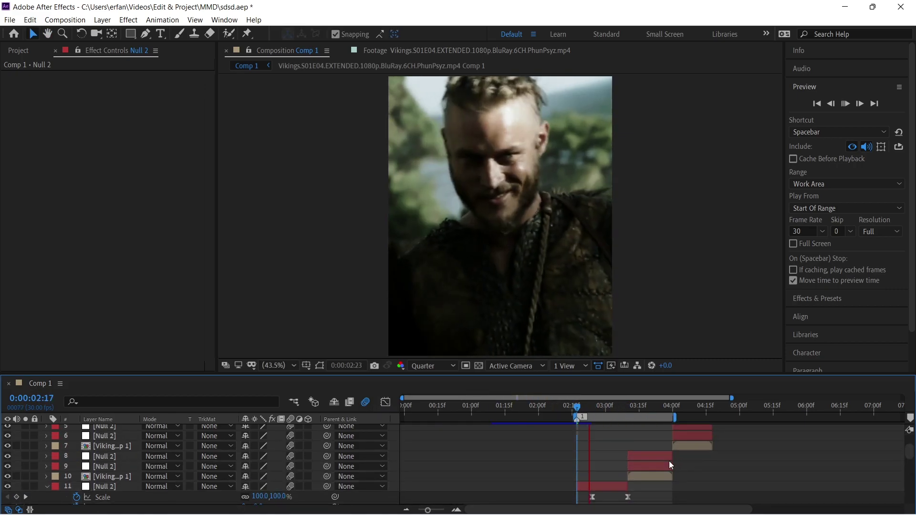
Parent layer 9's null to layer 8's null and layer 10's clip to layer 9's null
click(638, 405)
scroll(682, 459, down, 1)
click(648, 449)
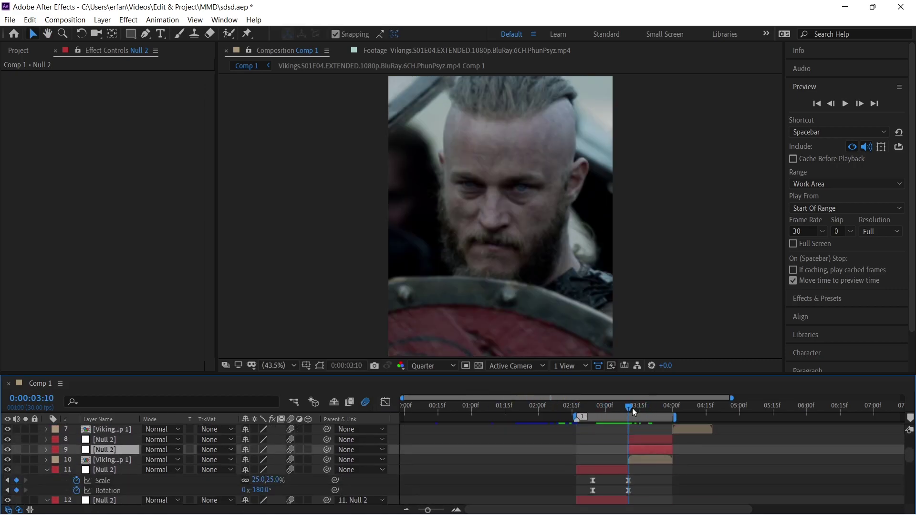
drag(631, 408, 635, 411)
mouse_move(326, 459)
mouse_down()
mouse_move(105, 449)
mouse_move(105, 439)
mouse_up()
Keyframe layer 9's Rotation from -180° to -360° and ease the rotation curve
key(r)
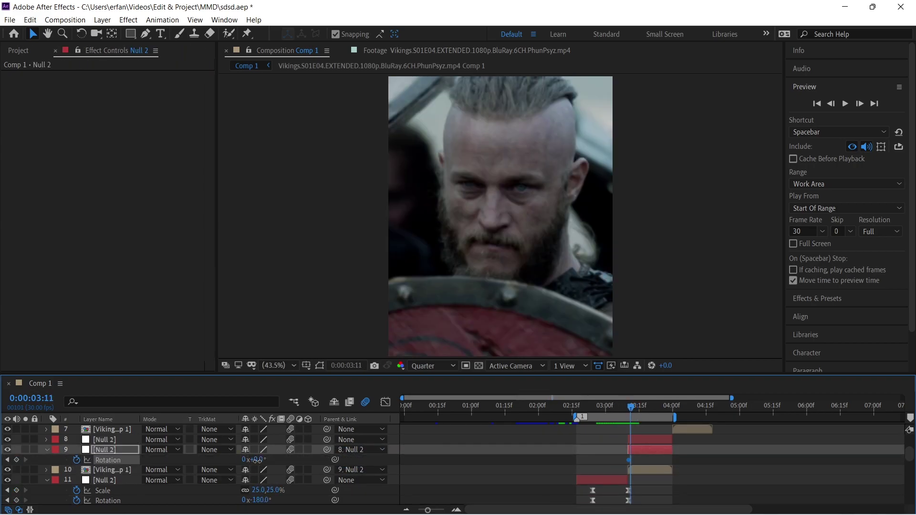
text(-180)
key(Return)
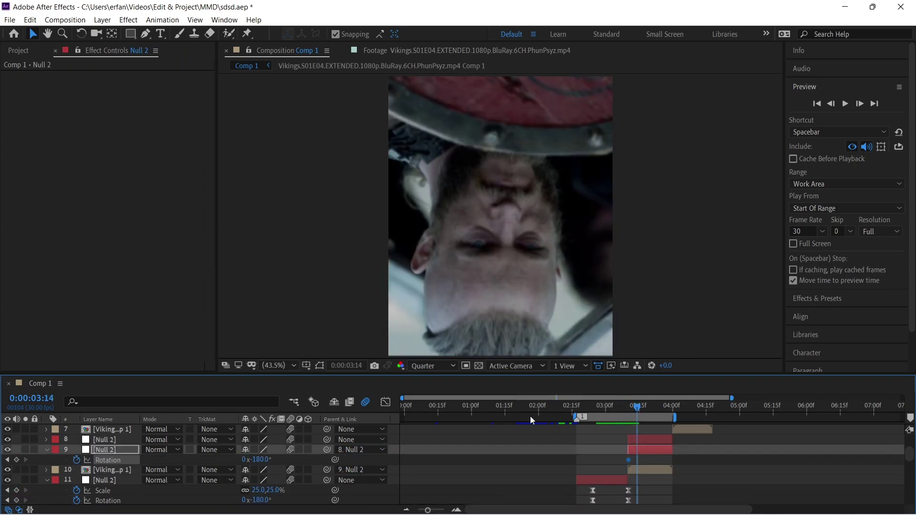
drag(258, 459, 264, 457)
key(Return)
drag(636, 460, 656, 460)
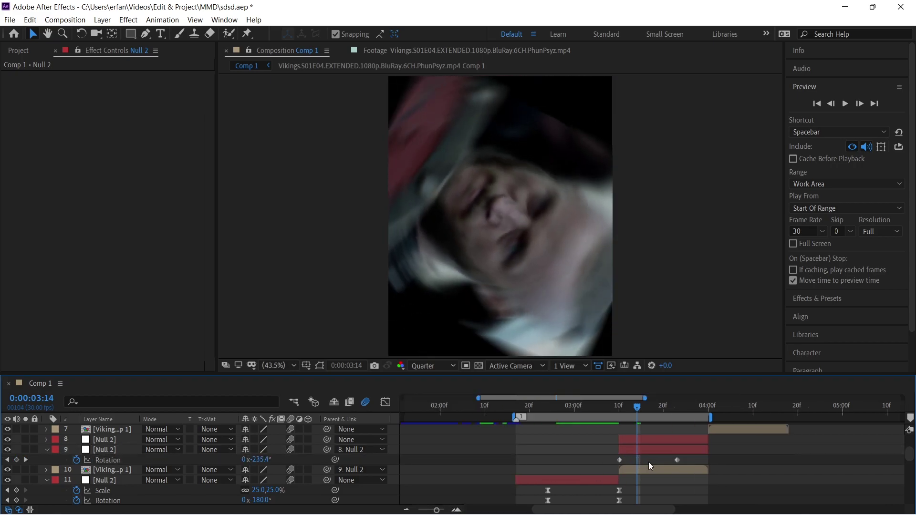
key(shift+F3)
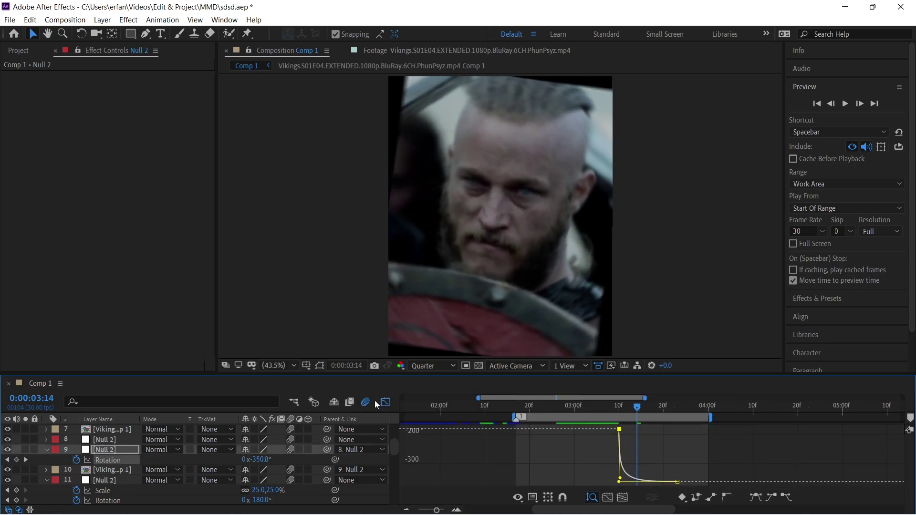
key(j)
key(shift+F3)
Keyframe layer 9's Scale from 650% down to 100% at 3:23 with Easy Ease
scroll(484, 451, down, 1)
click(260, 450)
text(650)
key(Return)
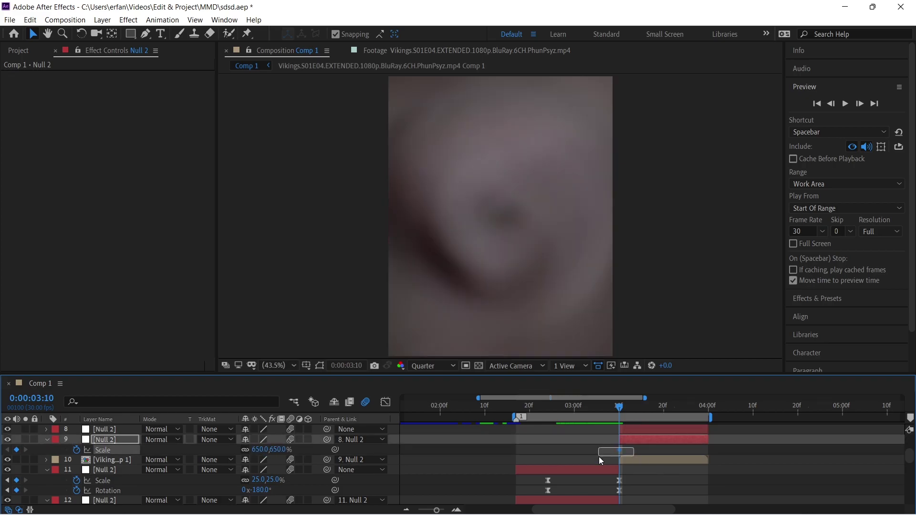
key(u)
key(k)
click(267, 449)
text(100)
key(Return)
key(shift+F3)
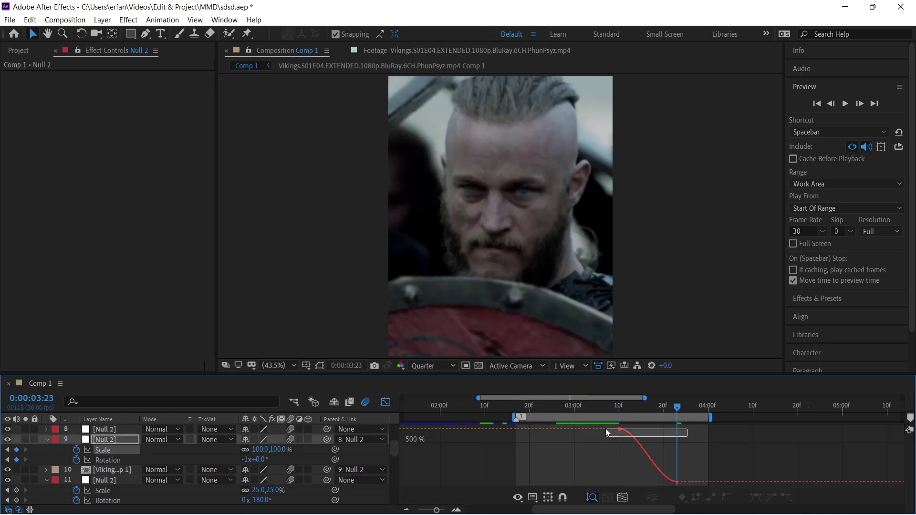
key(shift+F3)
Preview the zoom transition, check the Scale curve, and reveal layer 8's Scale keyframes
key(space)
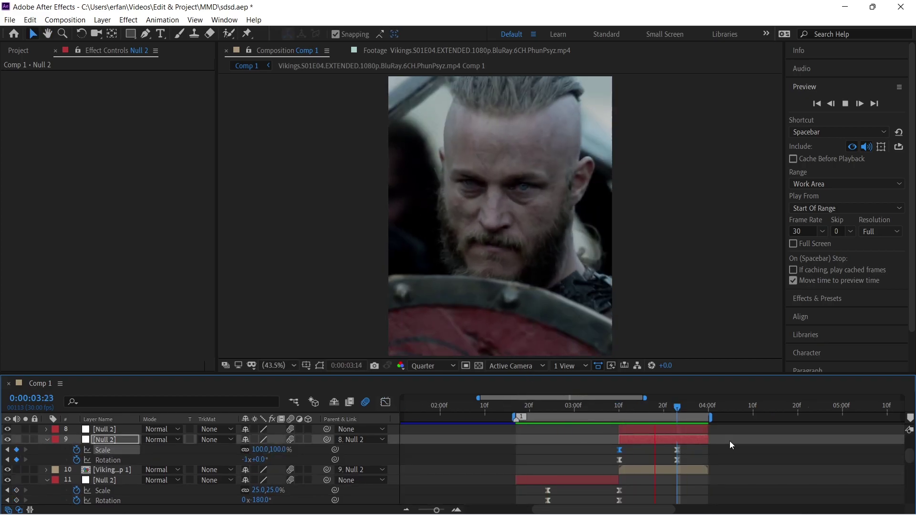
key(space)
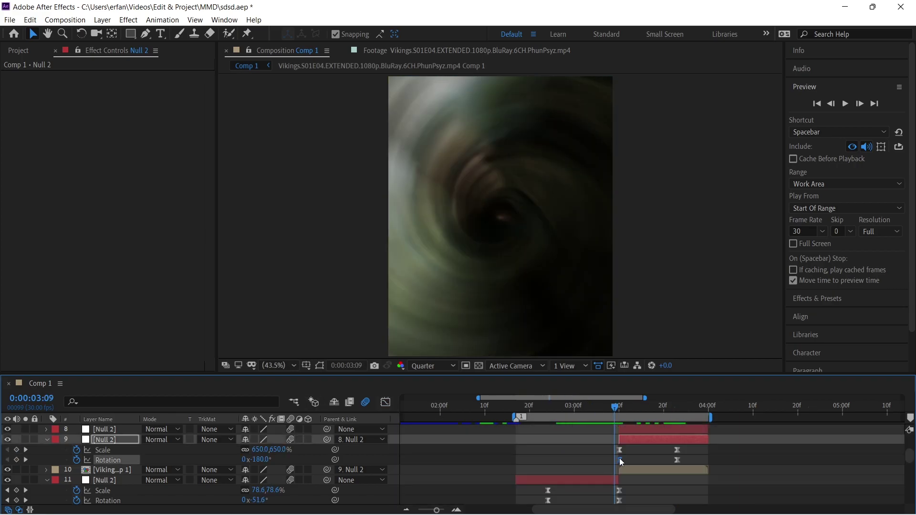
click(386, 402)
click(385, 402)
scroll(572, 429, up, 2)
key(space)
key(space)
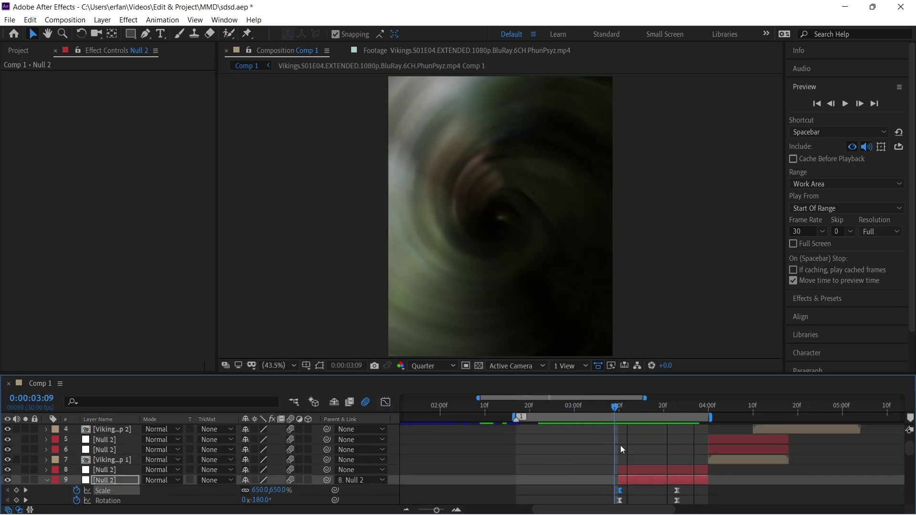
key(k)
scroll(627, 430, down, 2)
key(ctrl+Up)
key(u)
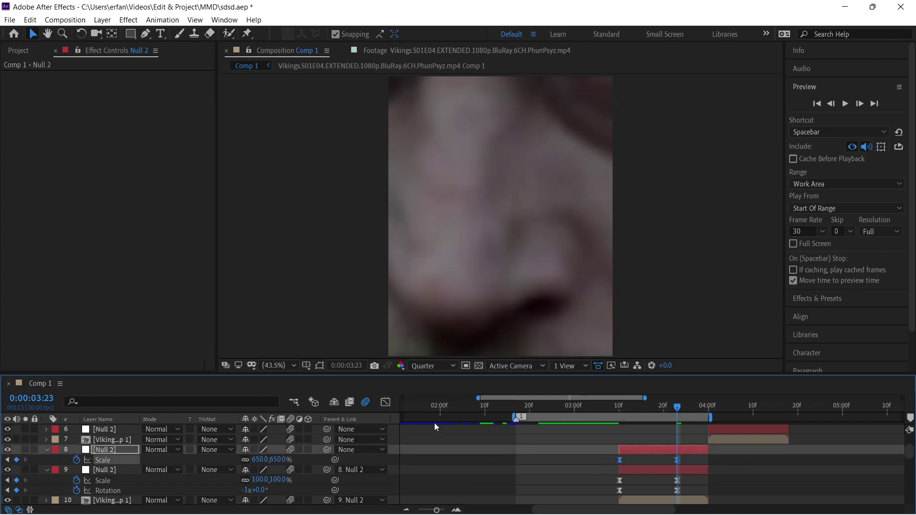
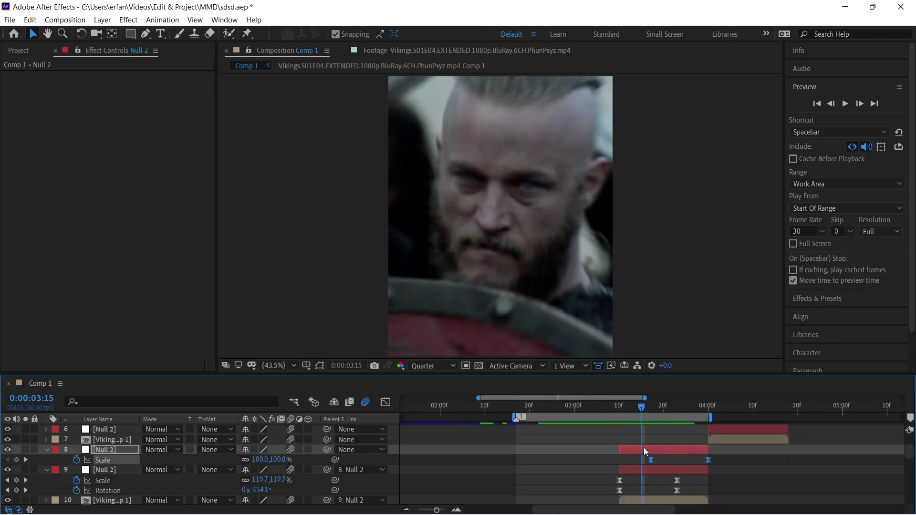
Reveal the Null's rotation keyframes, steepen their ease in the Graph Editor, and go to 3:10
key(ctrl+z)
key(ctrl+z)
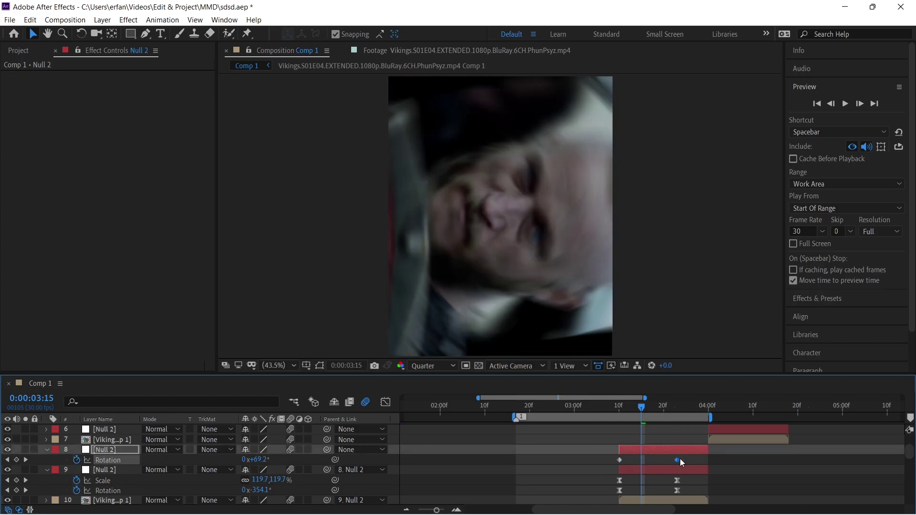
key(ctrl+z)
key(shift+F3)
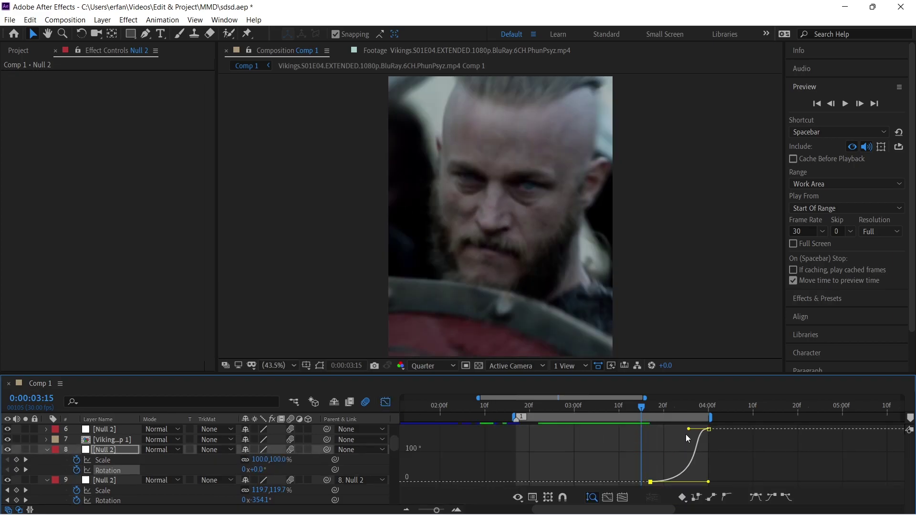
click(386, 402)
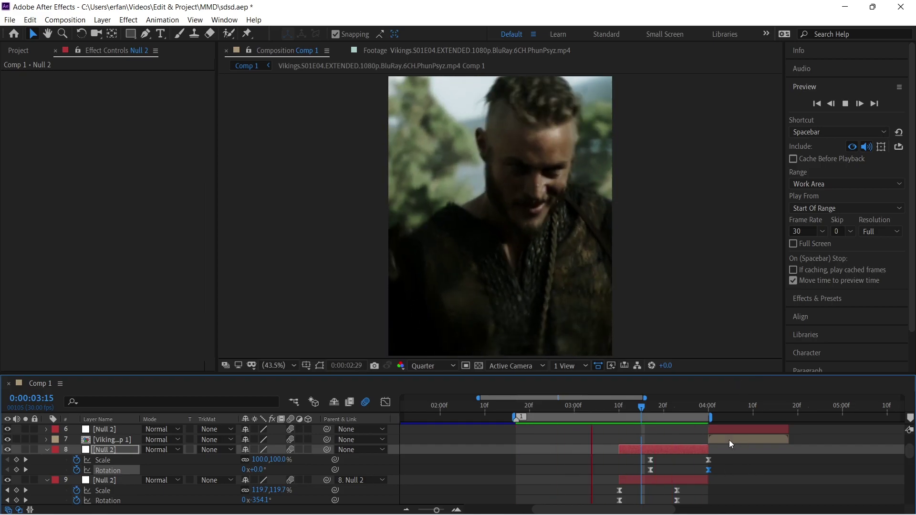
click(620, 408)
Start the work area at 3:10 and move the current time to 4:00
key(b)
scroll(619, 459, up, 2)
scroll(619, 460, right, 3)
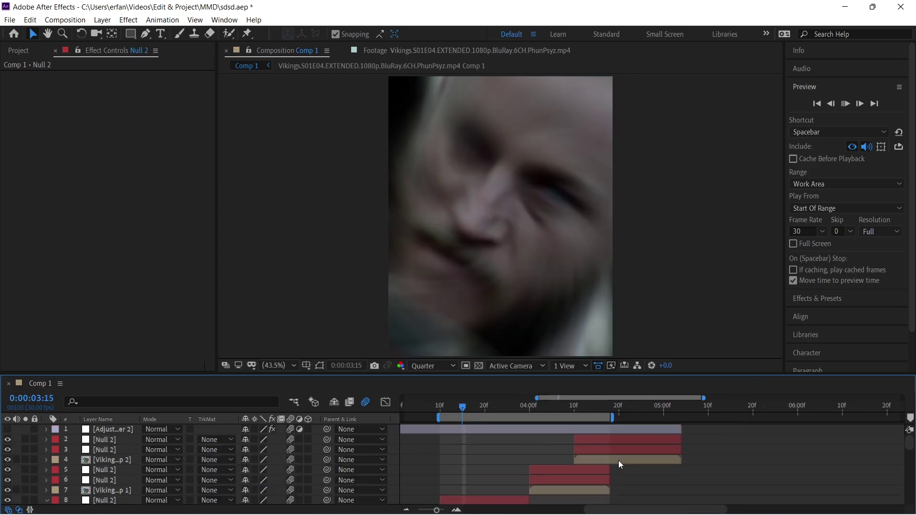
click(473, 403)
drag(477, 429, 529, 429)
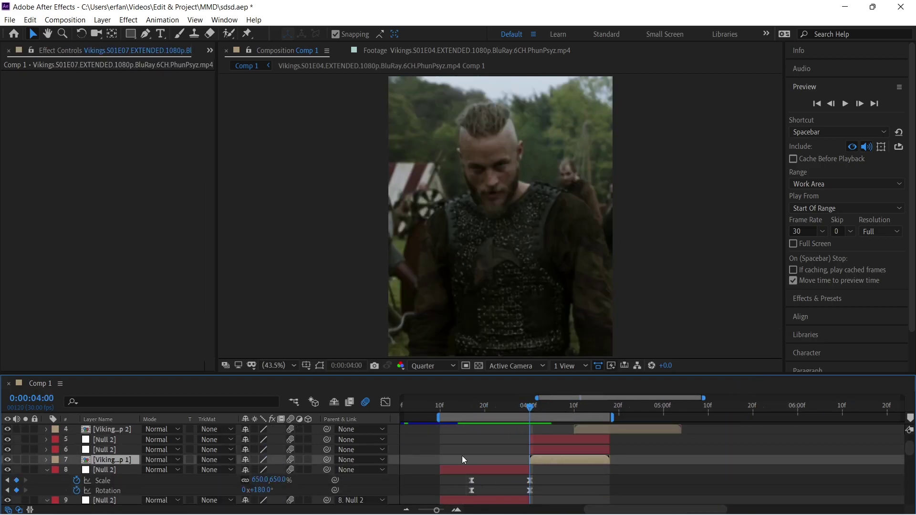
Parent the Vikings clip to the Null and keyframe the Null's Scale at 4:00 and 4:12
drag(327, 459, 363, 450)
key(alt+shift+s)
key(shift+Page_Down)
key(Page_Down)
key(Page_Down)
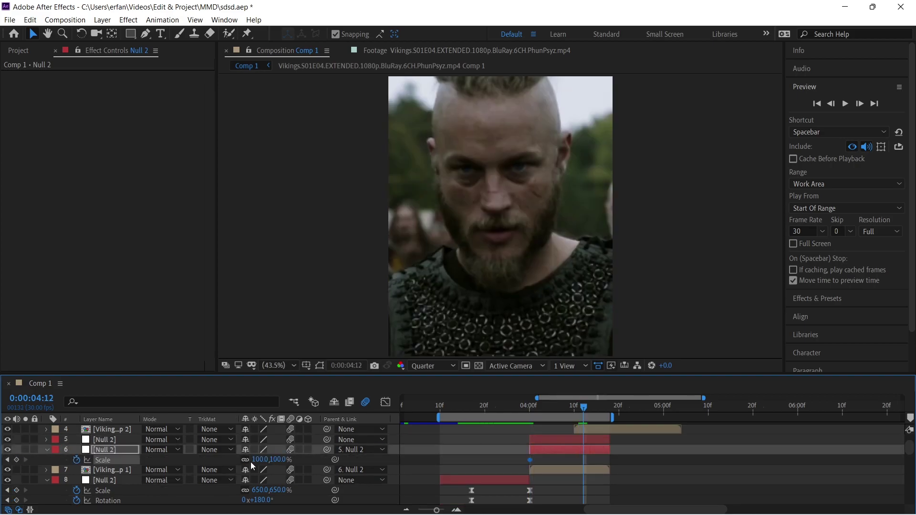
Shape the Scale speed curve so the 25%-to-100% zoom starts fast and settles early
key(shift+F3)
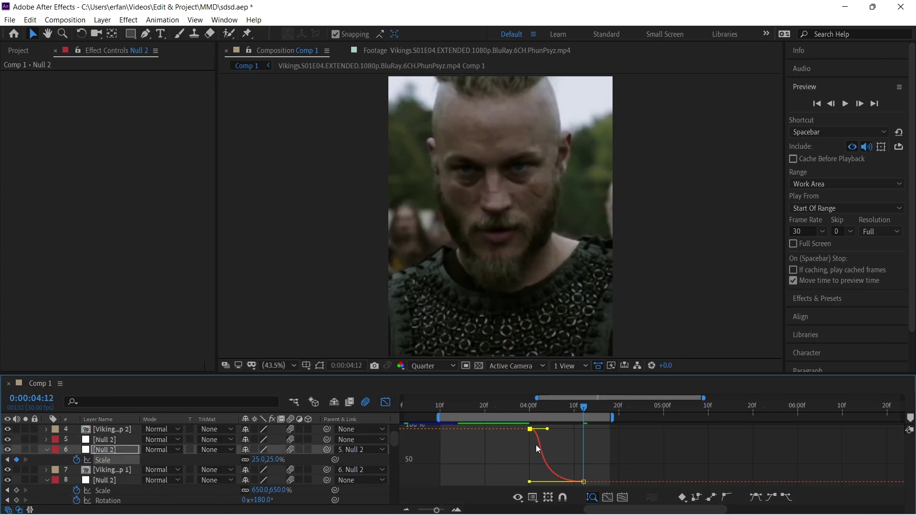
click(384, 404)
drag(489, 406, 547, 408)
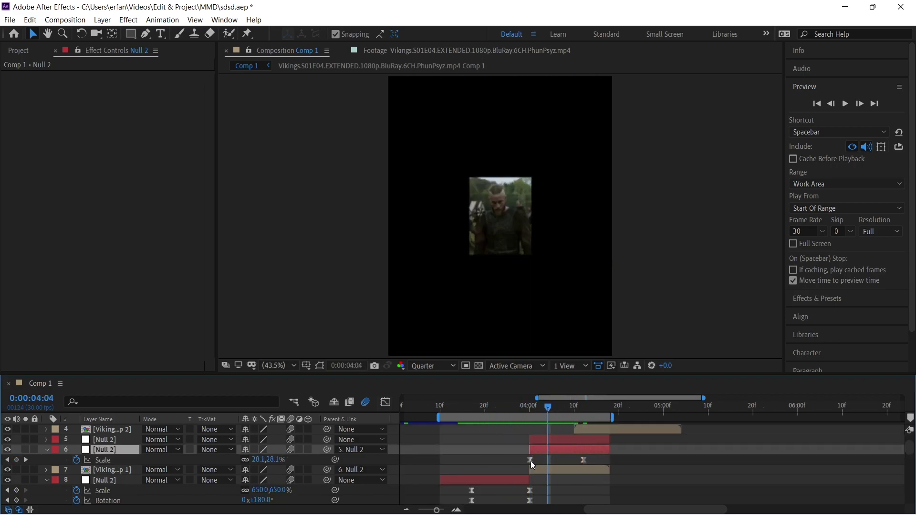
click(582, 461)
key(shift+F3)
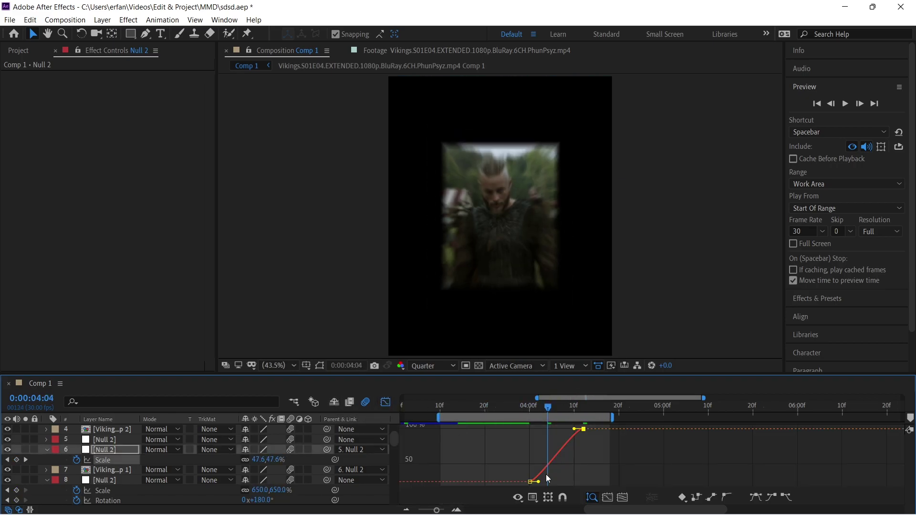
drag(546, 474, 527, 437)
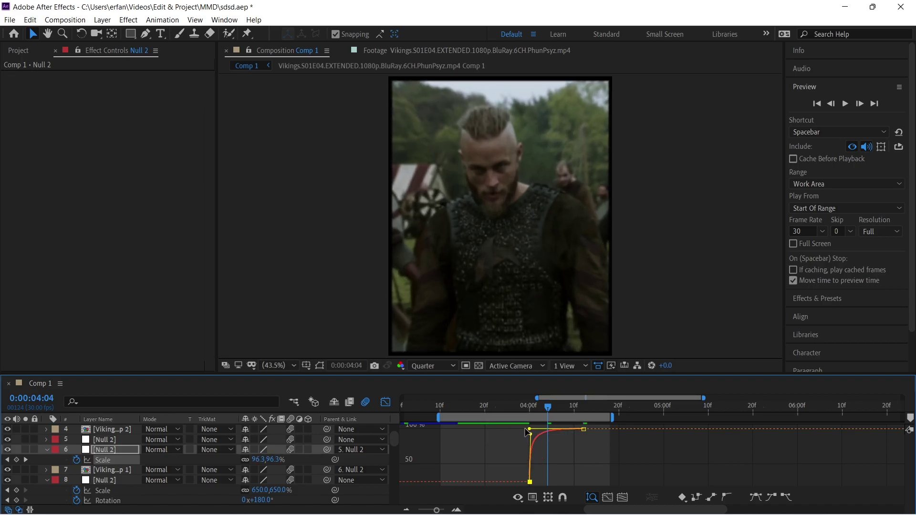
click(386, 403)
scroll(503, 485, down, 3)
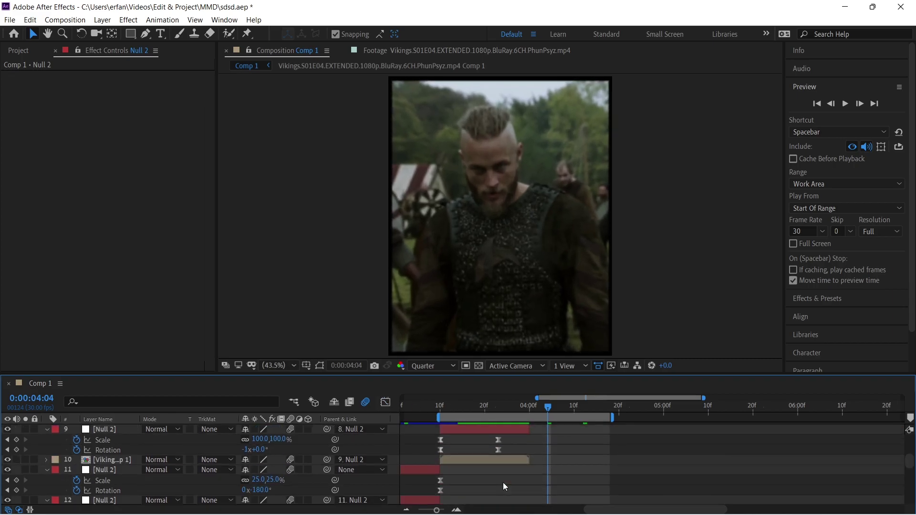
Apply the Motion Tile effect to the Vikings clip from Effects & Presets
click(796, 90)
text(motion)
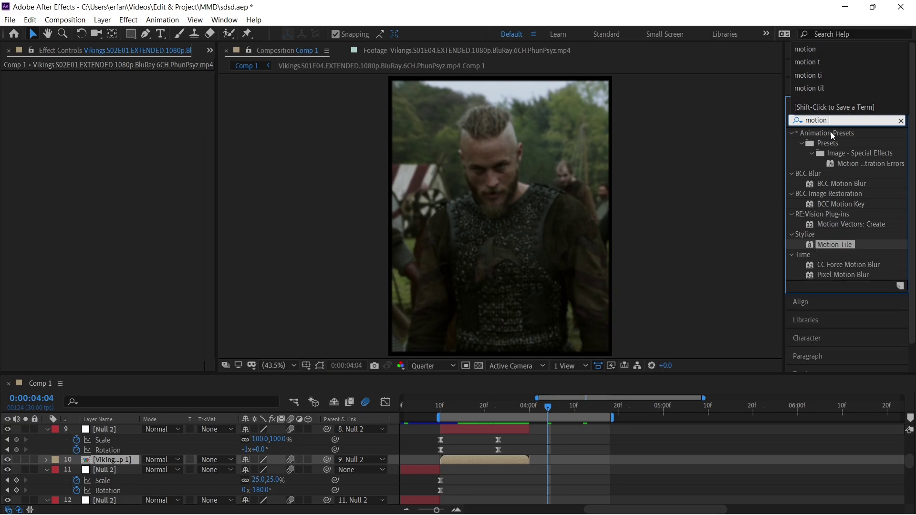
scroll(716, 418, up, 1)
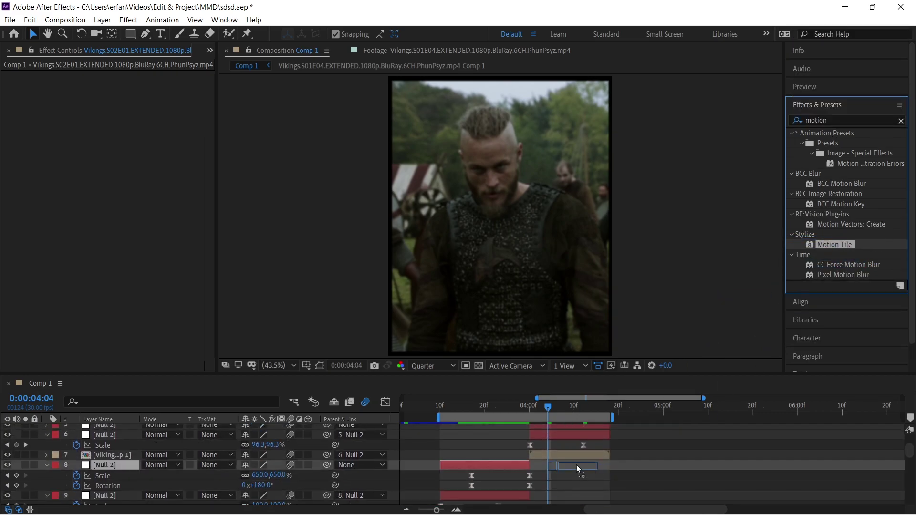
drag(834, 244, 576, 465)
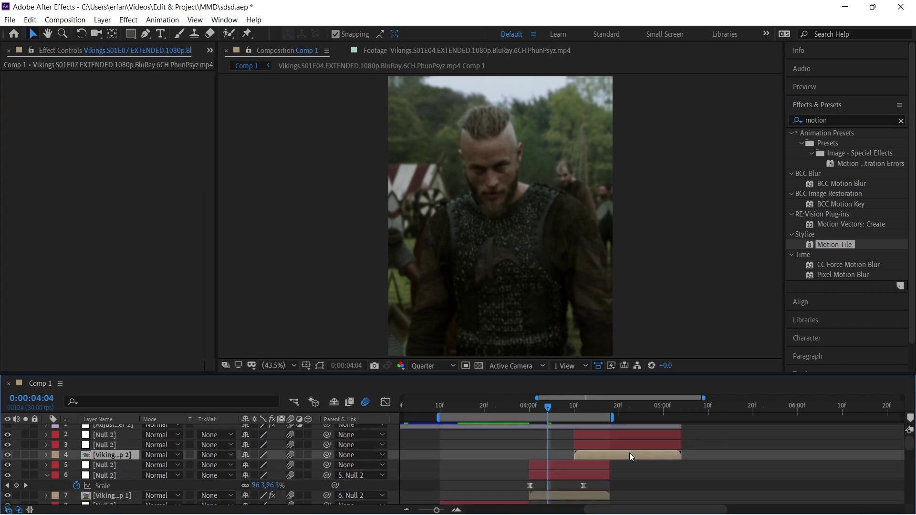
Nudge the ending Scale keyframe slightly later
scroll(629, 453, up, 2)
drag(553, 403, 584, 422)
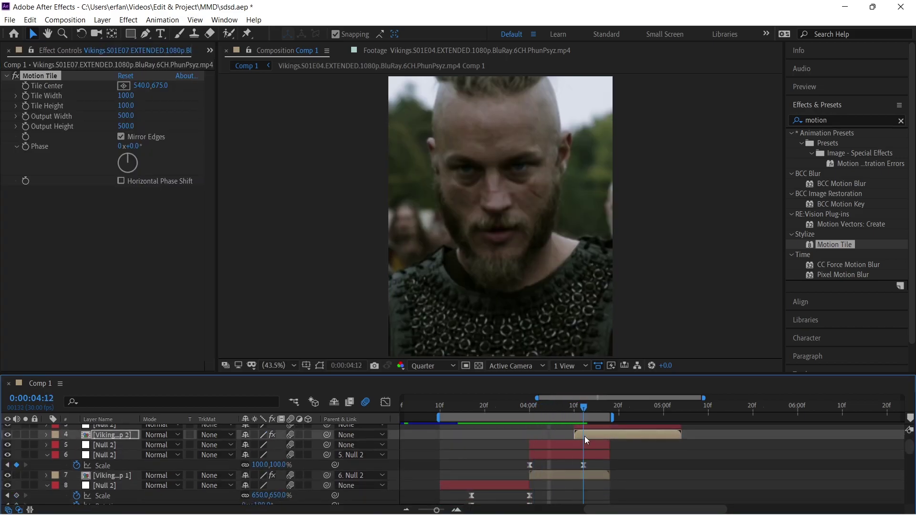
drag(583, 466, 587, 465)
drag(586, 410, 528, 411)
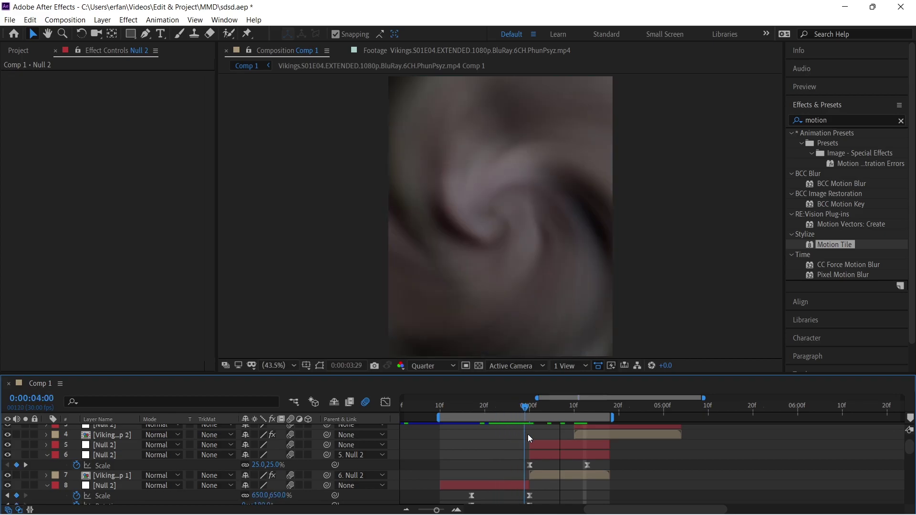
scroll(520, 439, down, 1)
Keyframe the Null's Rotation at 180° at 4:00, turning further toward a full turn by 4:06
click(555, 435)
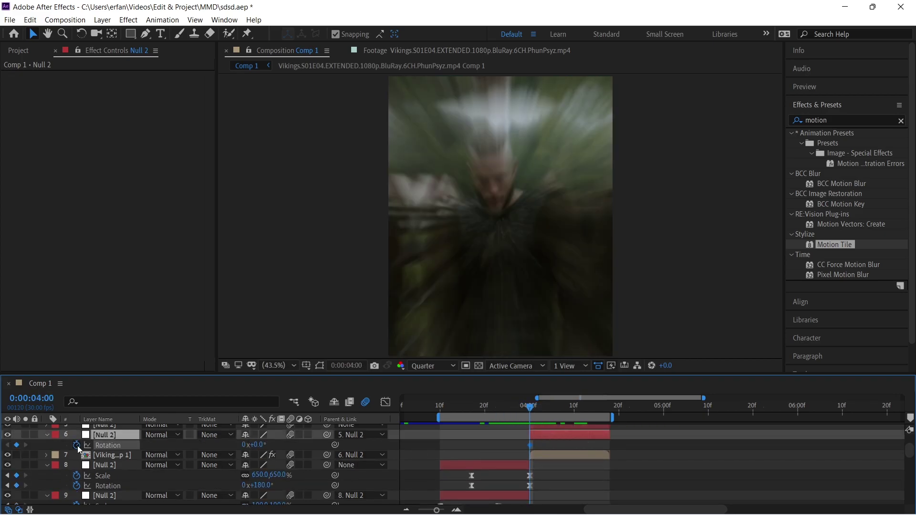
click(258, 445)
text(180)
key(Return)
key(shift+s)
drag(530, 407, 556, 406)
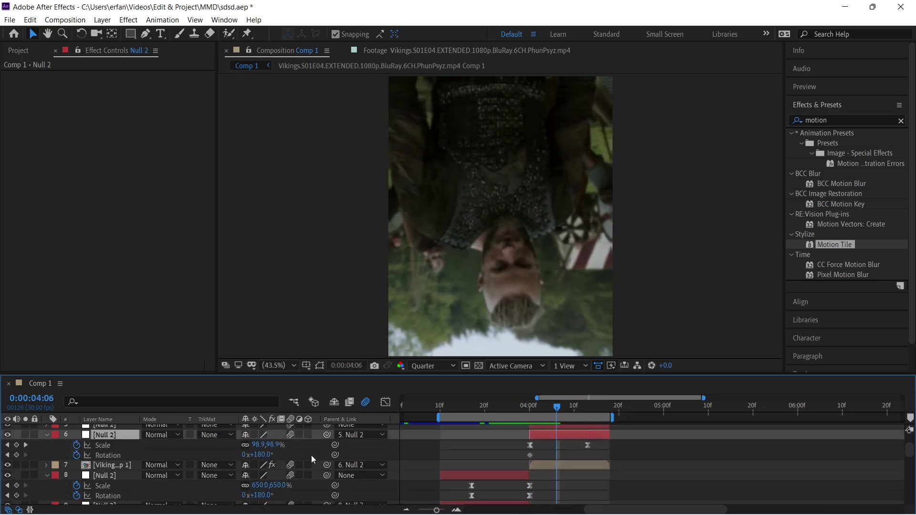
drag(258, 454, 262, 458)
click(560, 457)
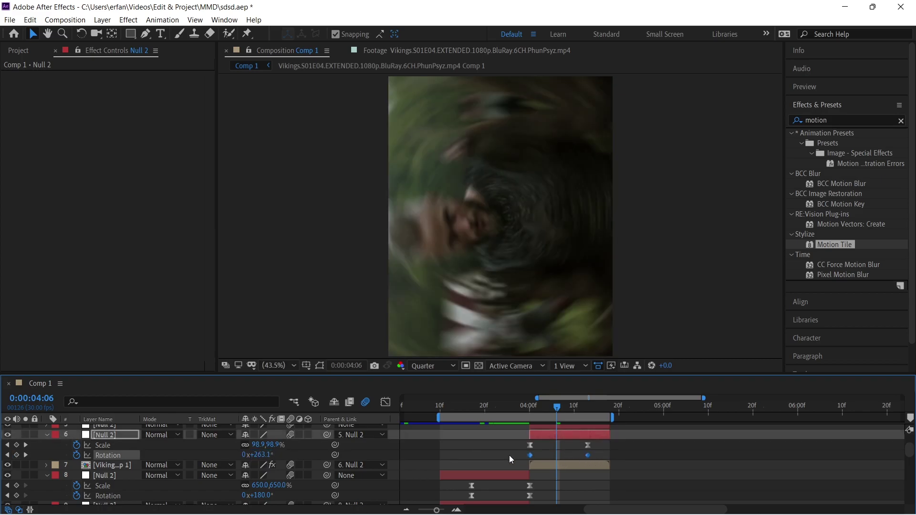
Shape the rotation speed curve so the spin starts fast and eases out
key(shift+F3)
drag(548, 481, 532, 443)
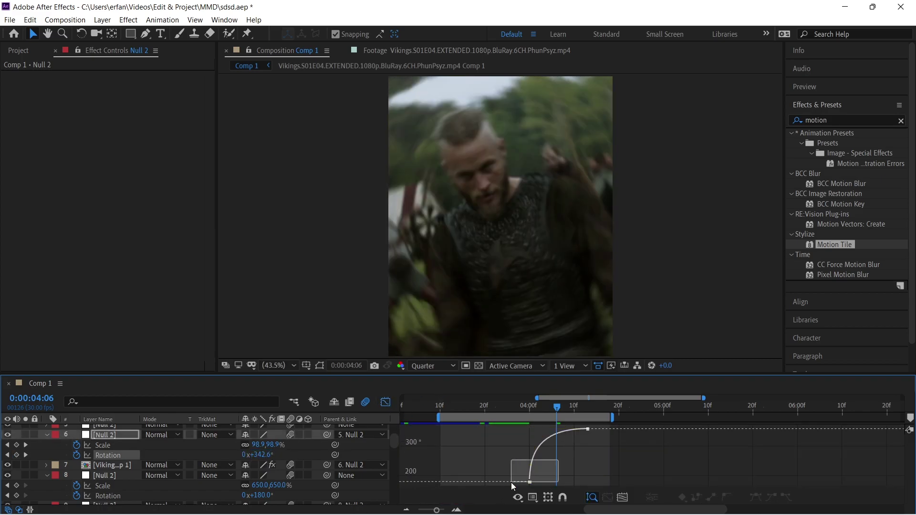
key(equal)
key(shift+F3)
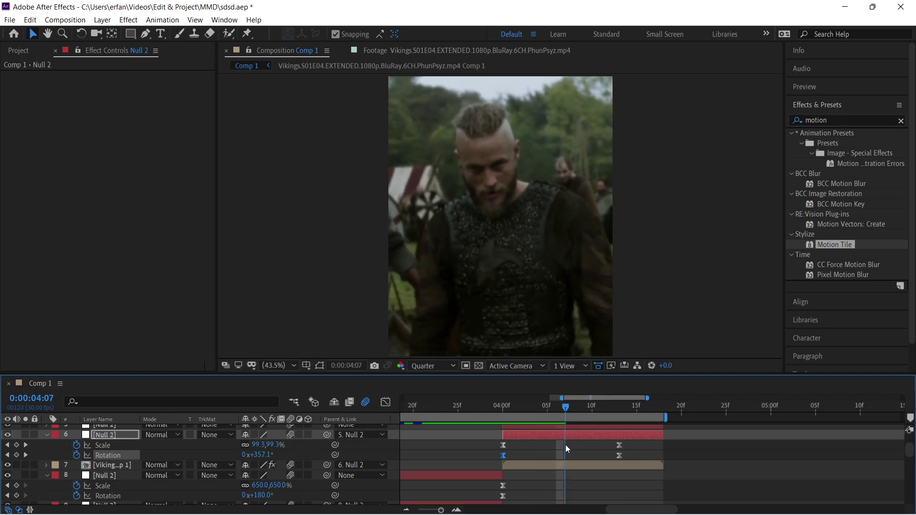
Remove the spare Null, start the work area at 4:00, and select the Null's 4:00 keyframes
key(ctrl+z)
key(ctrl+z)
drag(666, 419, 808, 419)
drag(479, 410, 502, 410)
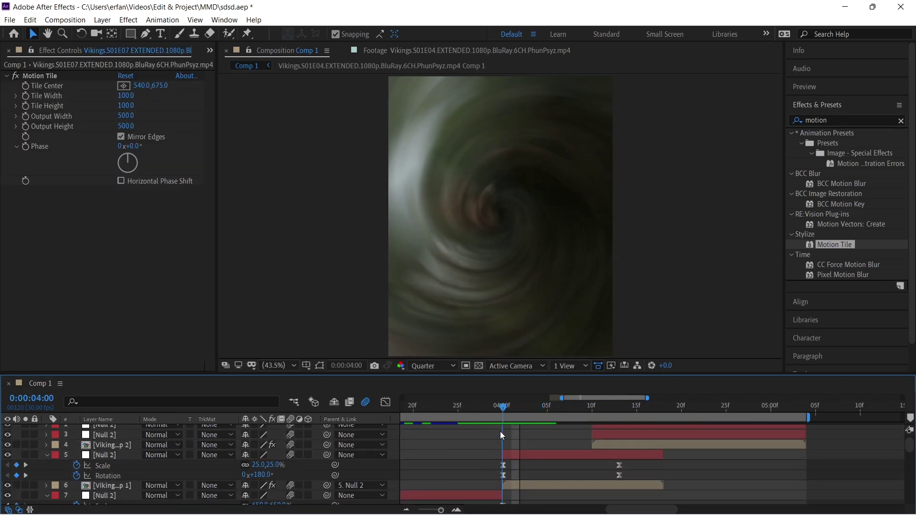
drag(511, 459, 490, 479)
key(shift+F3)
key(shift+F3)
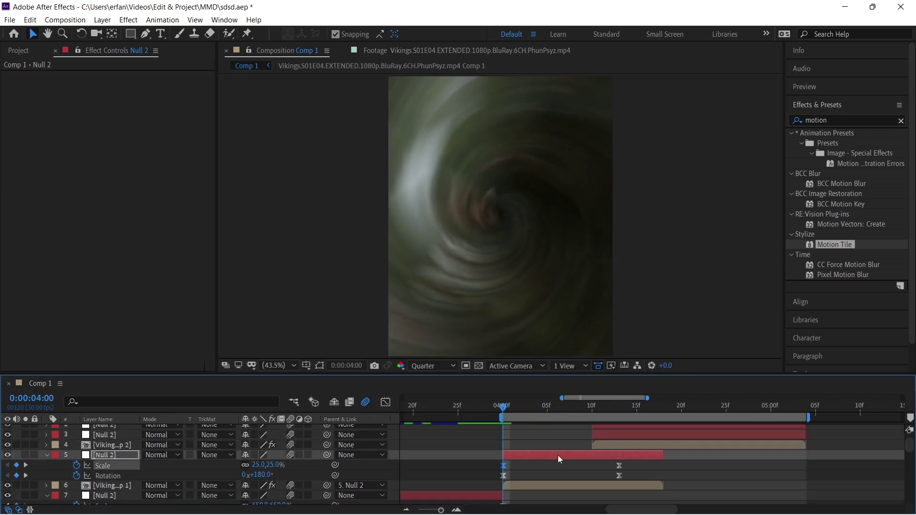
click(513, 445)
Keyframe the clip's opacity, dropping it almost to nothing at 4:10, with Easy Ease
key(t)
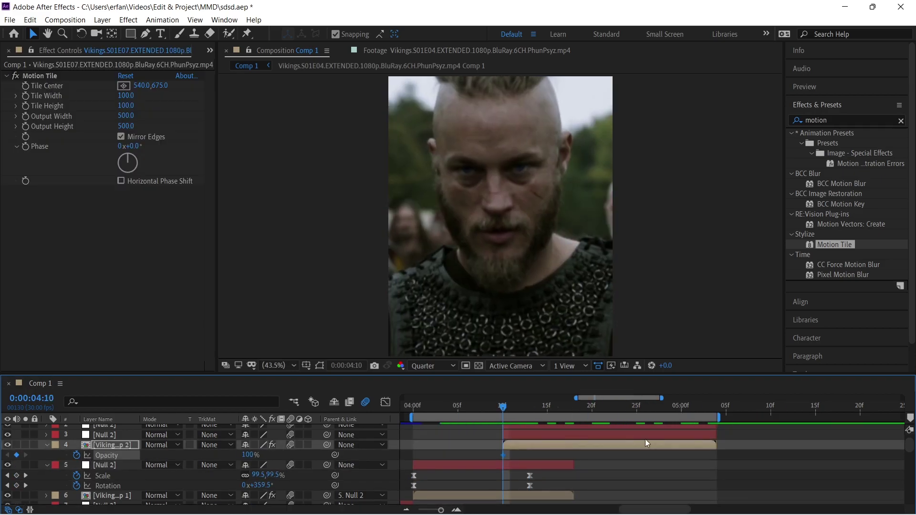
click(566, 411)
key(j)
drag(256, 457, 208, 454)
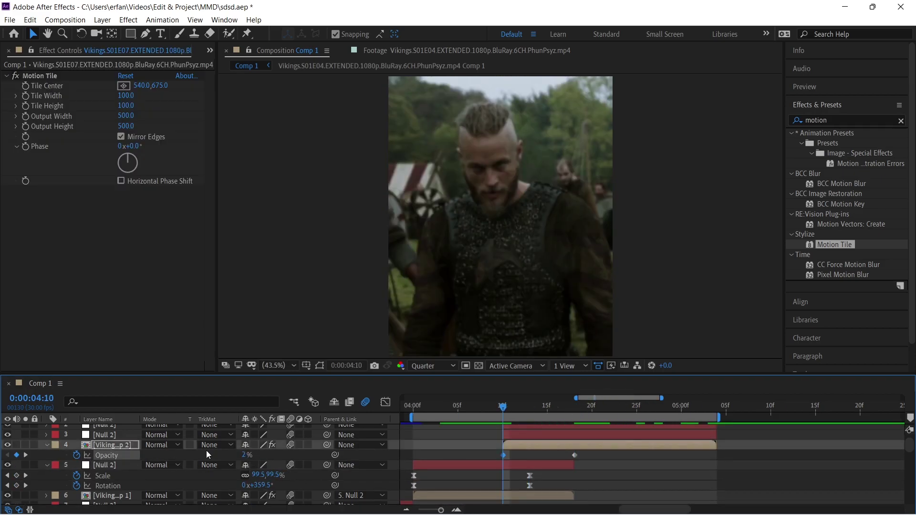
key(F9)
click(587, 435)
Set the Null's Scale to 100% at 4:18
key(s)
scroll(586, 449, up, 1)
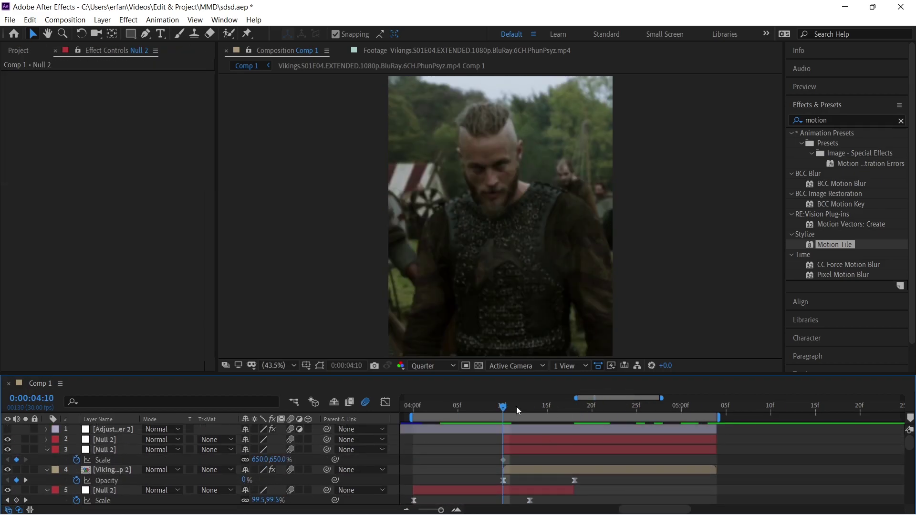
click(574, 407)
click(281, 459)
text(00)
key(Return)
Check the Scale speed curve and play back the transition
key(shift+F3)
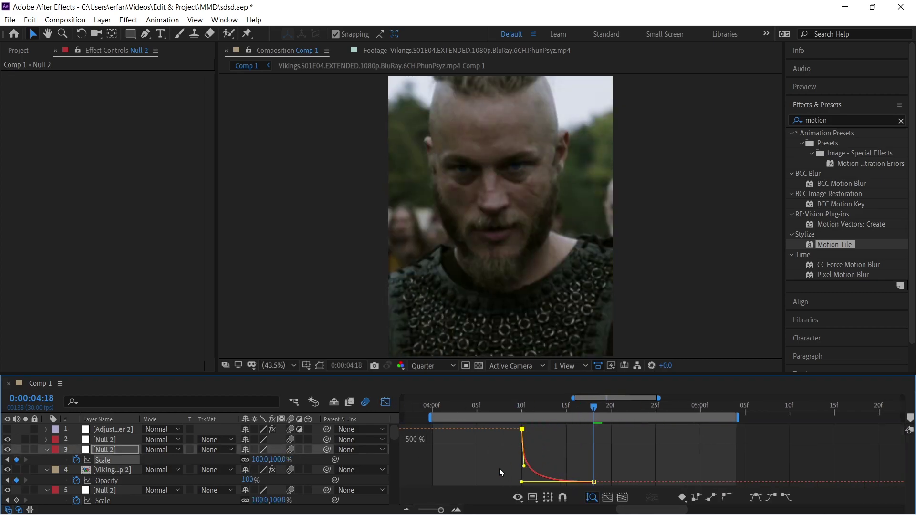
click(654, 444)
key(space)
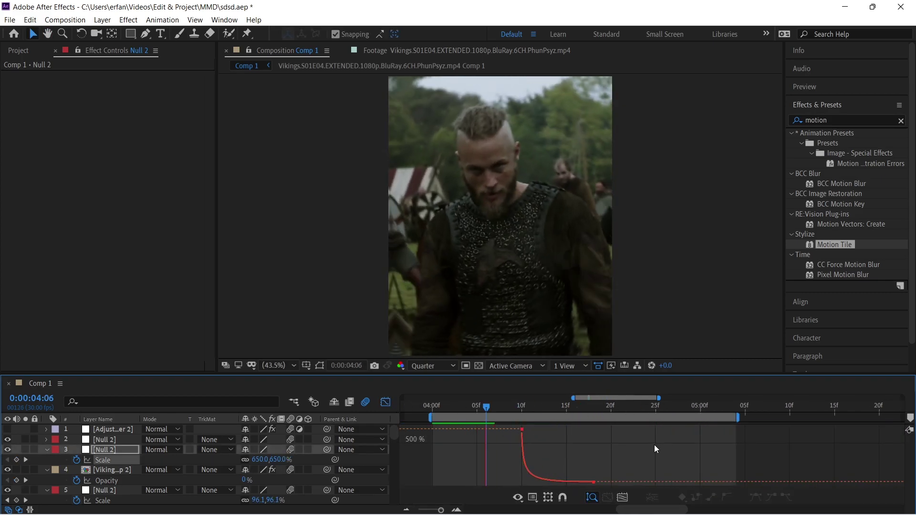
key(shift+F3)
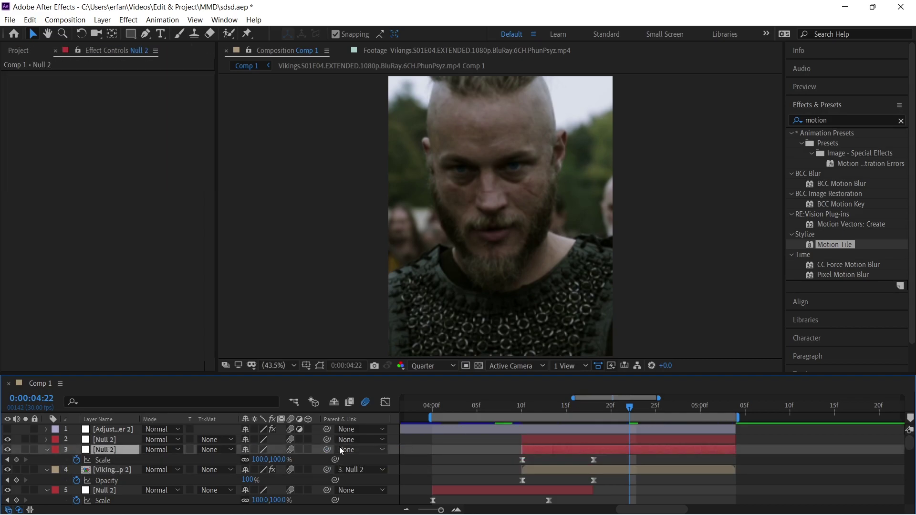
click(616, 471)
key(space)
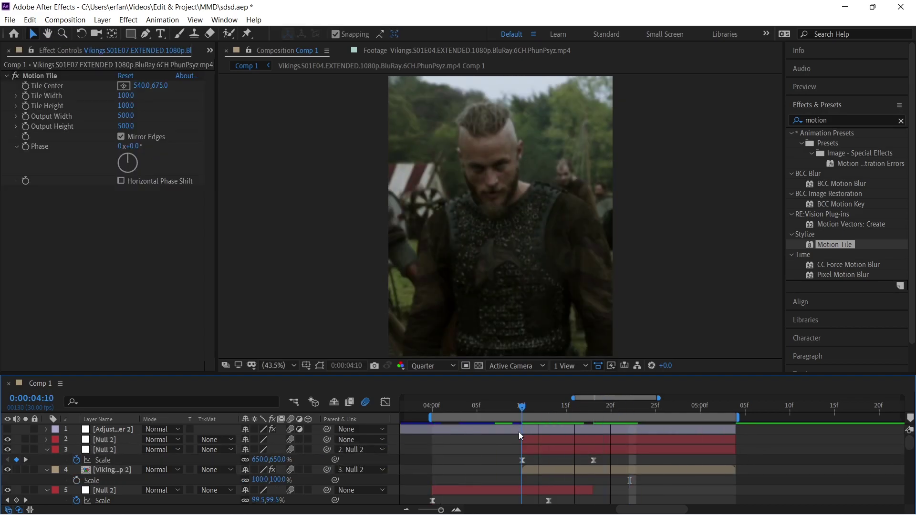
Drag Null 2's end Scale keyframe later to lengthen the 450%-to-100% ramp, previewing it
click(522, 460)
key(shift+F3)
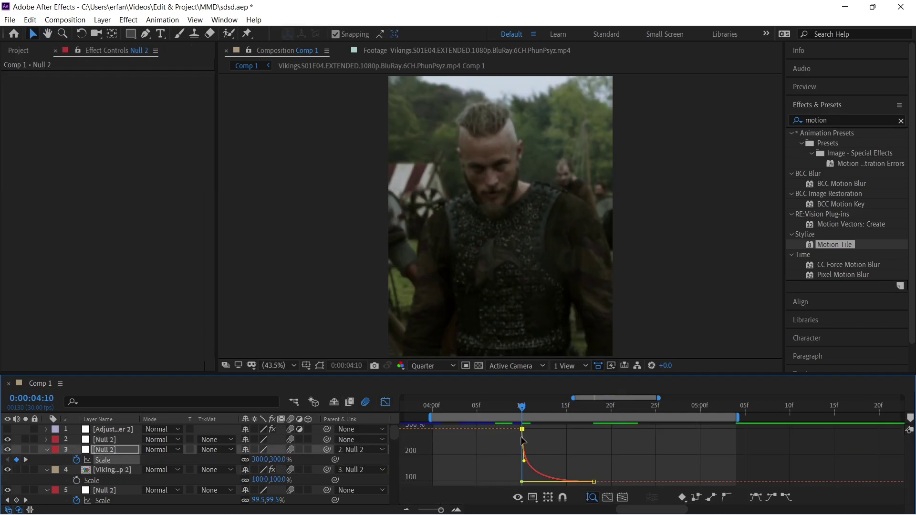
key(shift+F3)
key(space)
drag(593, 460, 691, 460)
key(shift+F3)
key(shift+F3)
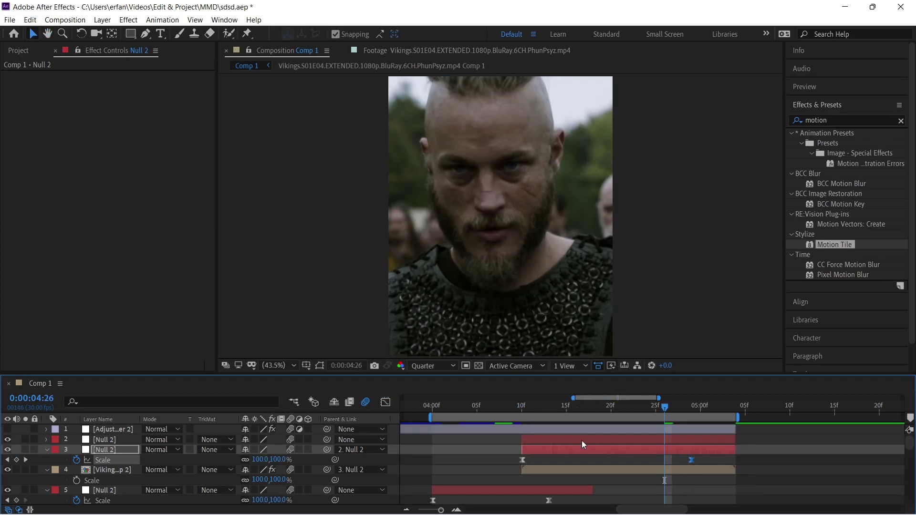
key(shift+F3)
click(744, 465)
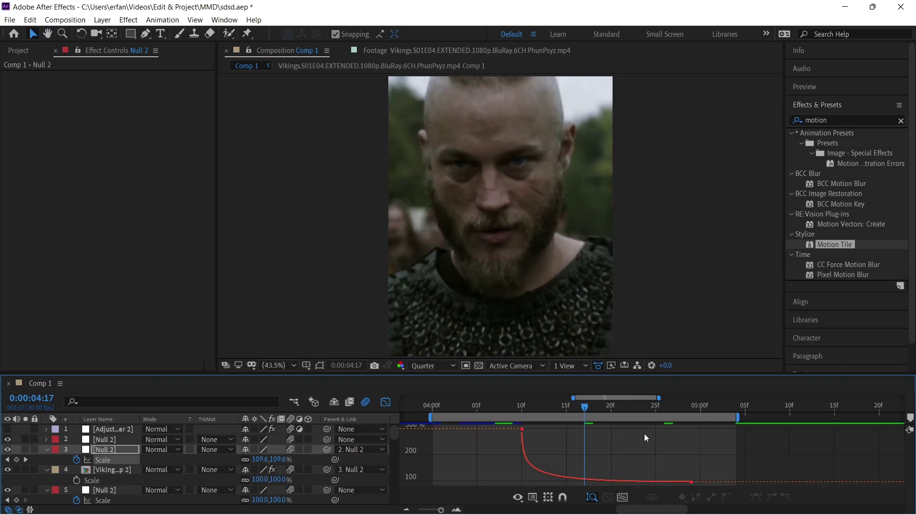
key(space)
key(space)
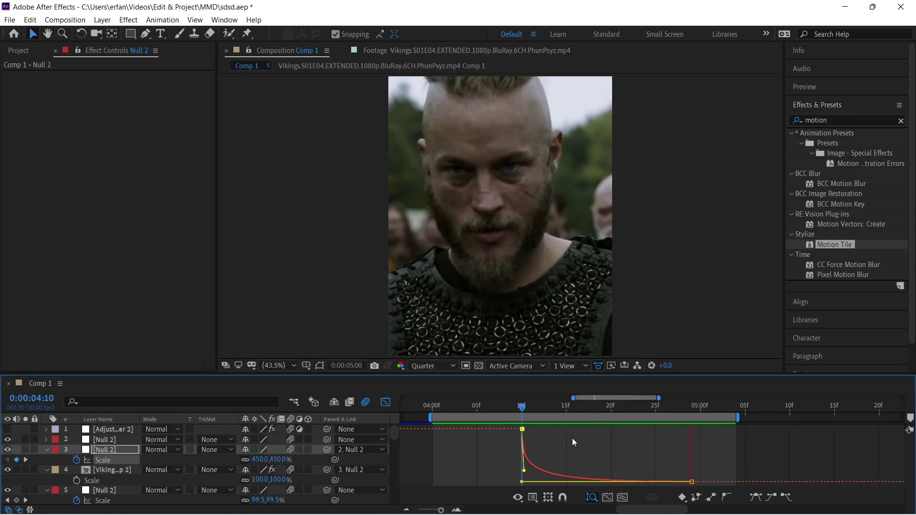
Set the other null's Scale to about 95% and preview the composition from the start
key(shift+F3)
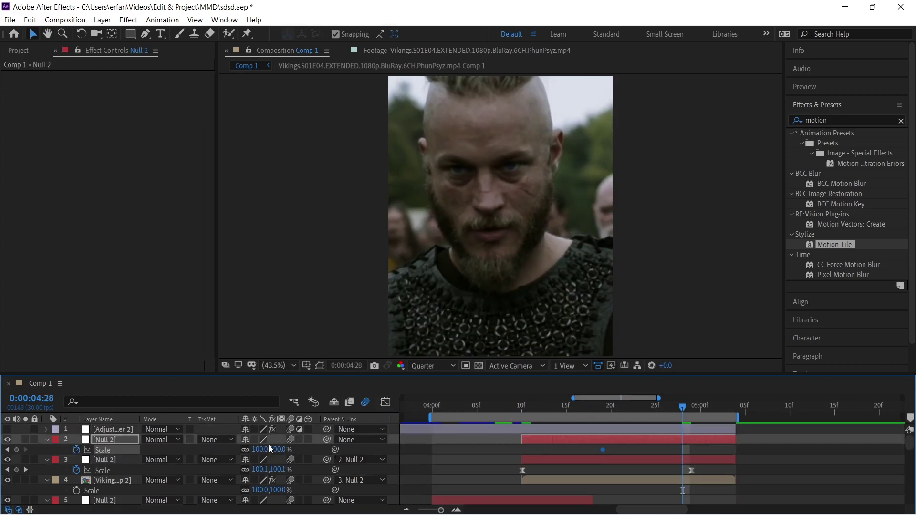
drag(270, 449, 260, 449)
key(shift+F3)
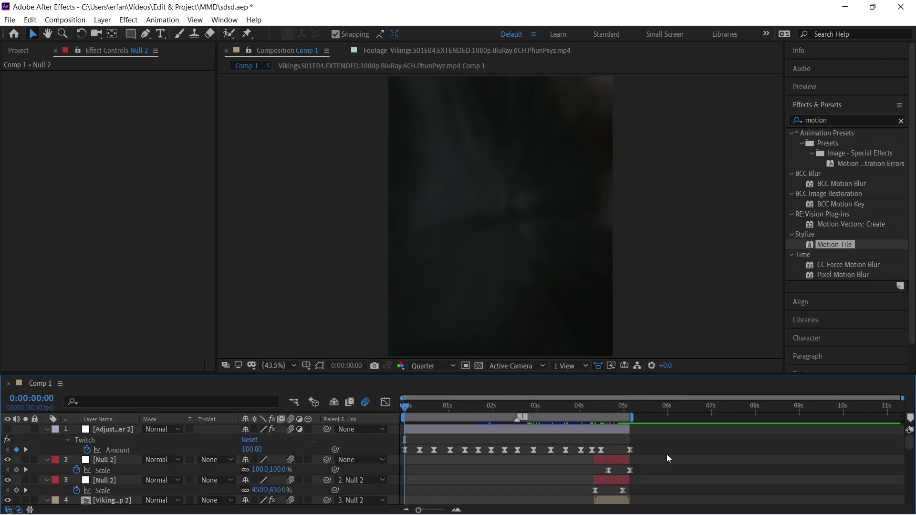
key(space)
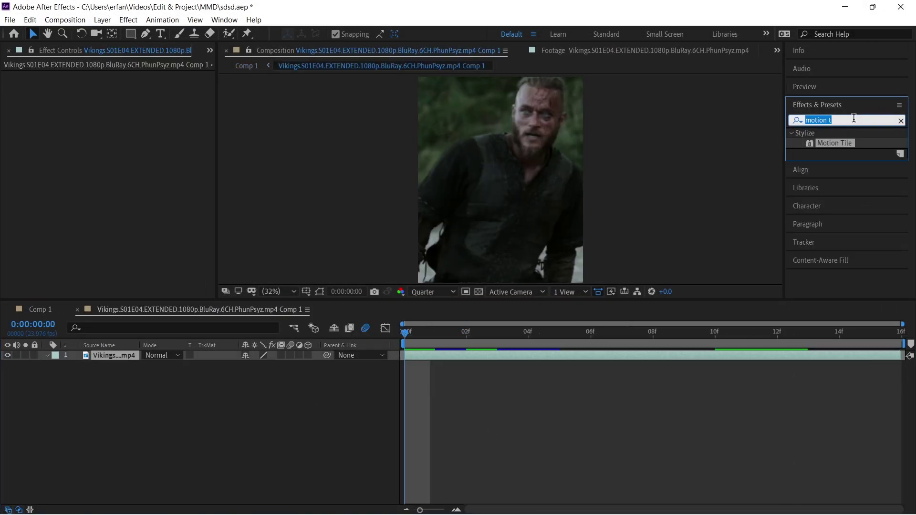
Apply Twixtor Pro to the clip with Frame Interp set to Motion Weighted Blend
text(twixt)
drag(834, 152, 156, 141)
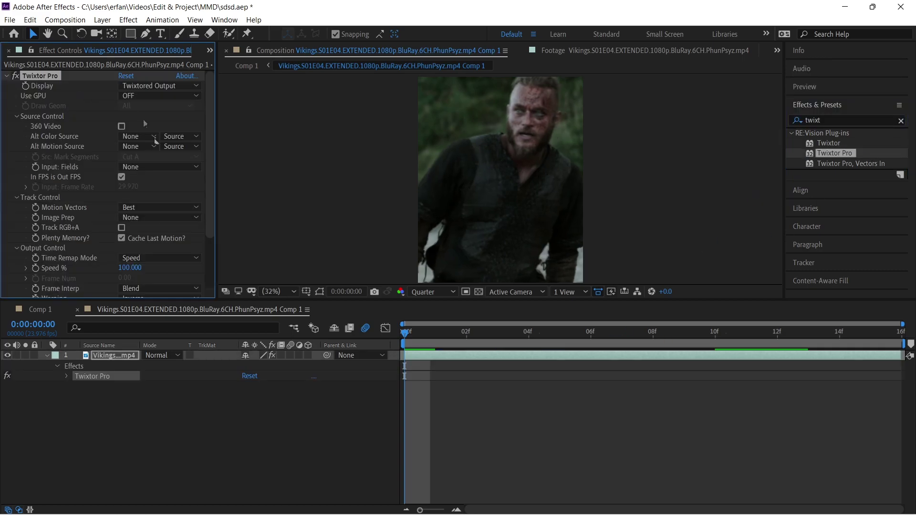
scroll(156, 142, down, 2)
click(156, 253)
click(143, 262)
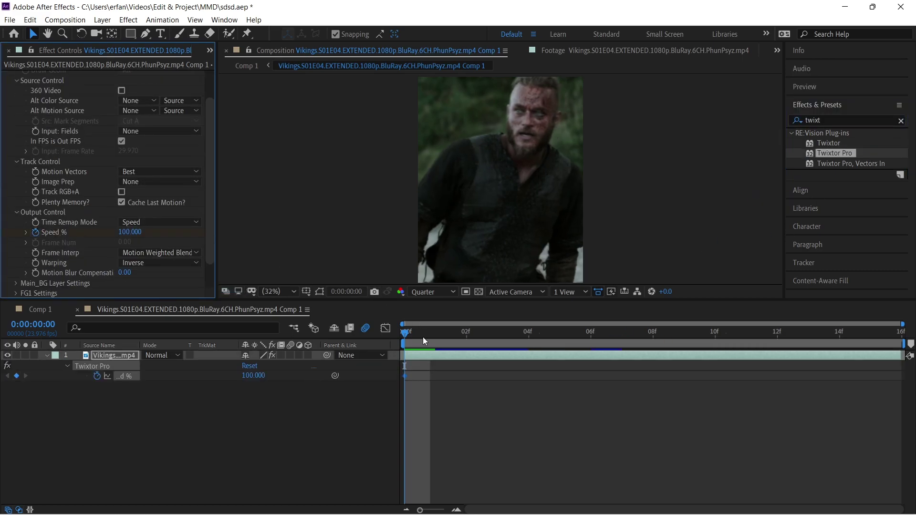
Keyframe Twixtor's Speed % with Easy Ease and review the speed ramp graph while previewing
click(233, 379)
key(space)
text(40.000)
key(Return)
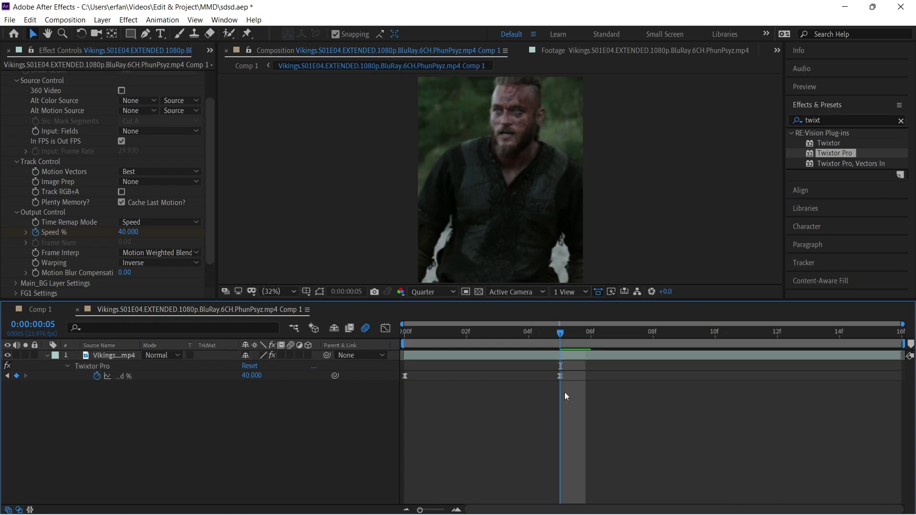
key(F9)
key(space)
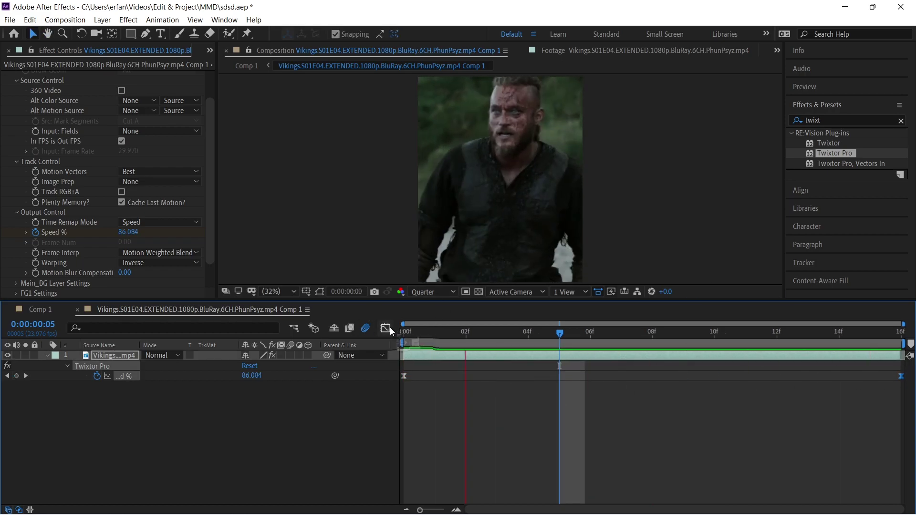
click(390, 327)
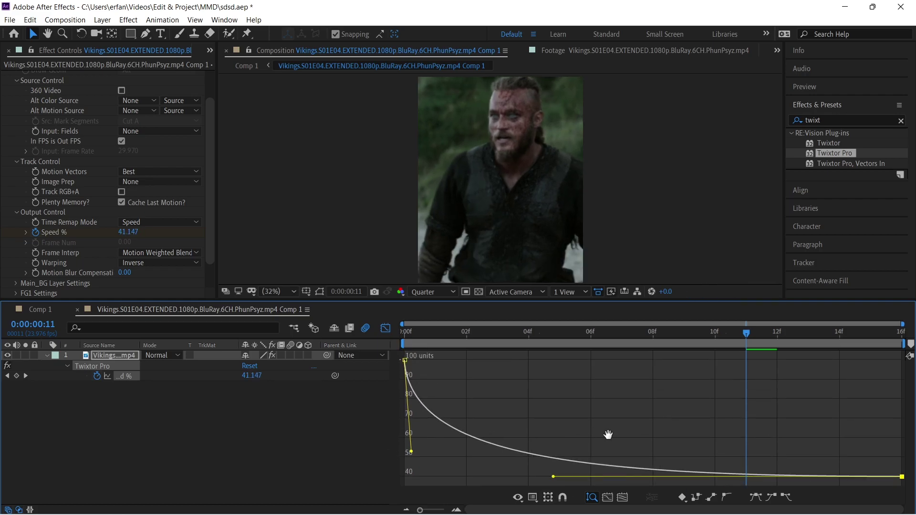
click(628, 429)
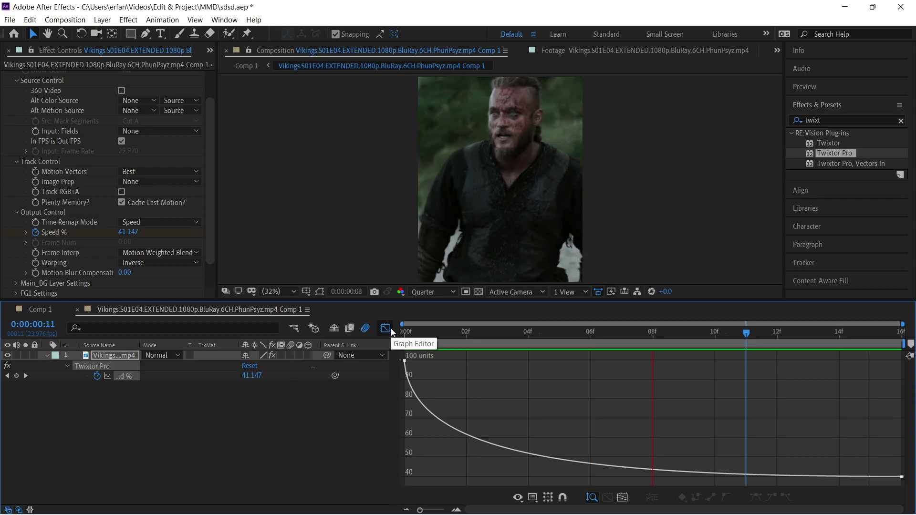
key(space)
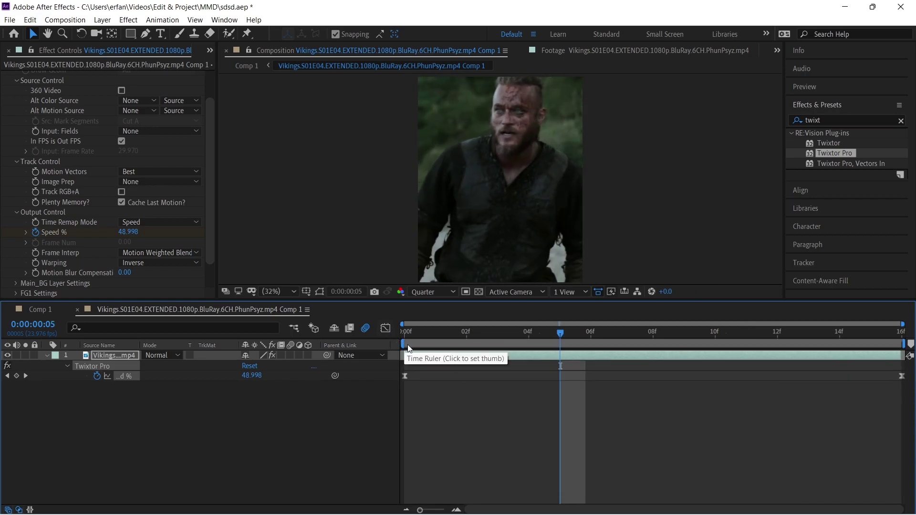
click(386, 328)
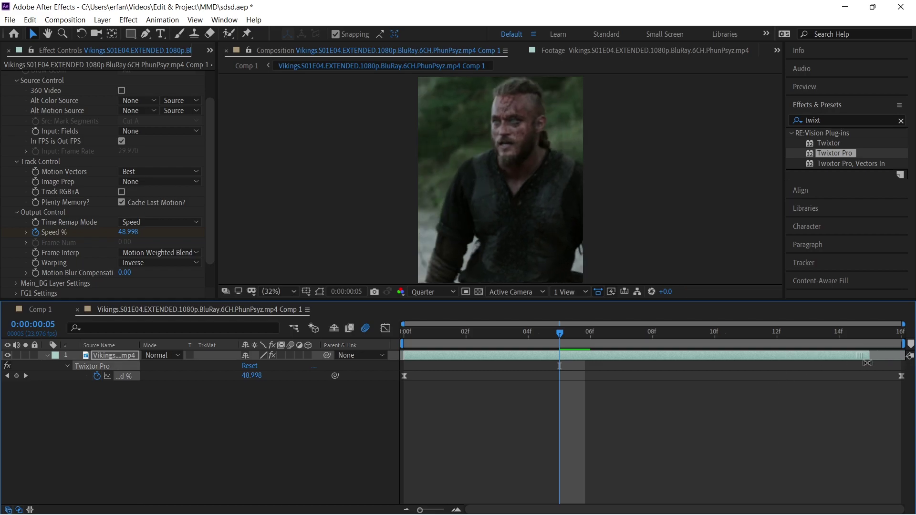
click(838, 437)
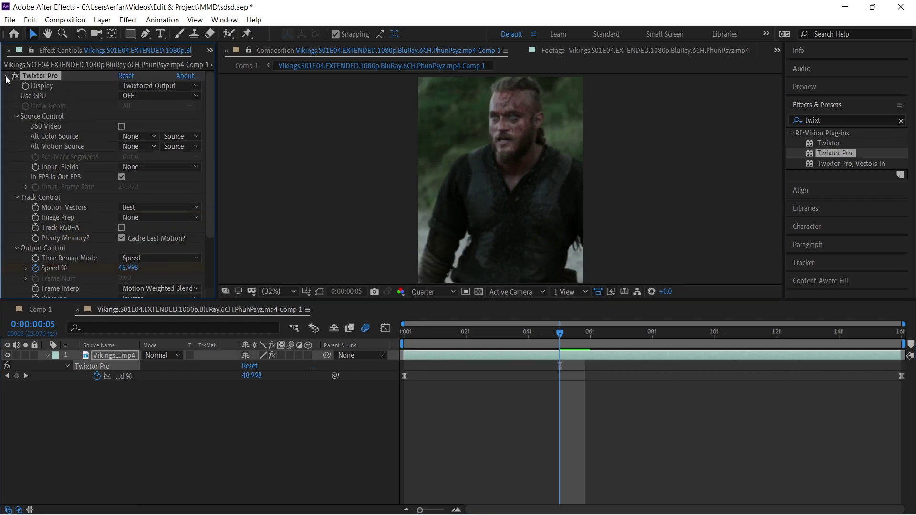
Open the next clip's precomp and apply Twixtor Pro to it
key(ctrl+shift+c)
drag(422, 357, 442, 377)
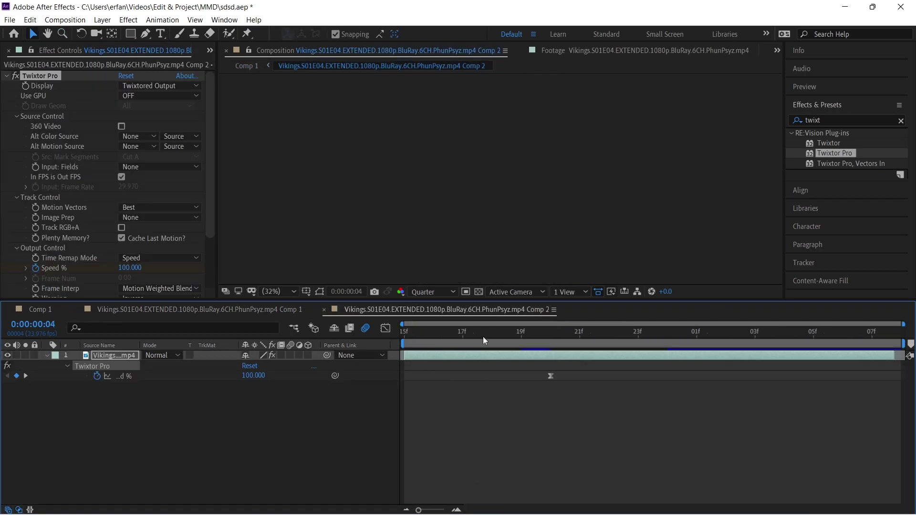
drag(483, 340, 421, 353)
scroll(151, 259, down, 1)
click(156, 260)
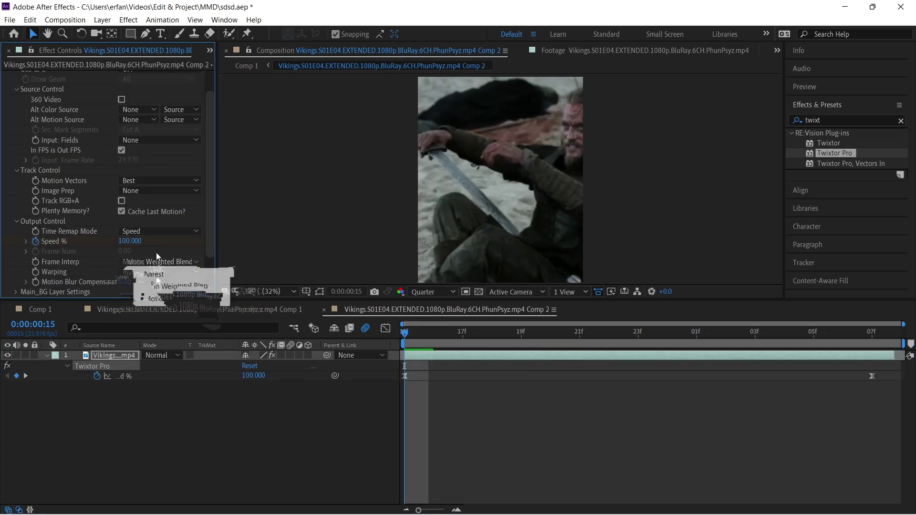
click(873, 377)
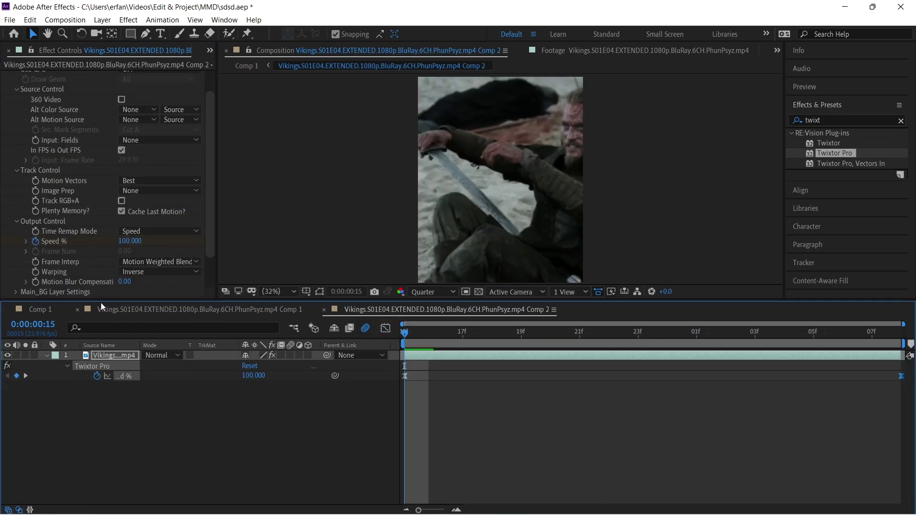
Shift the clip's Position sideways to reframe the shot
click(784, 332)
key(p)
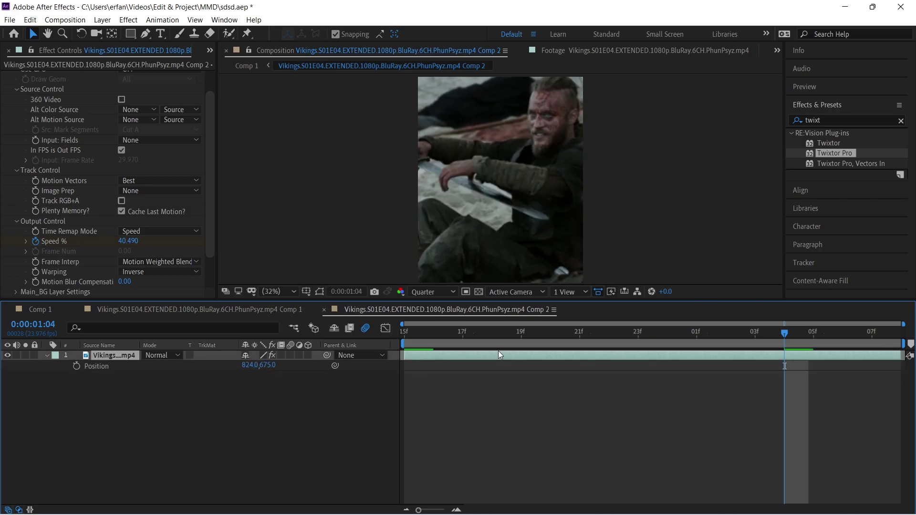
drag(246, 370, 286, 363)
key(Page_Down)
key(Page_Down)
key(Page_Down)
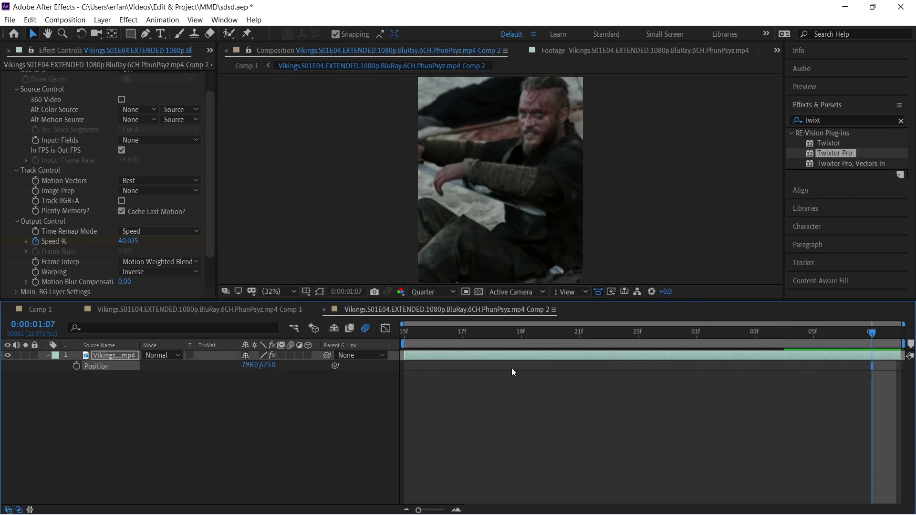
Paste the Twixtor speed keyframes into the S01E01 precomp, then open the S01E03 precomp
click(324, 309)
click(79, 309)
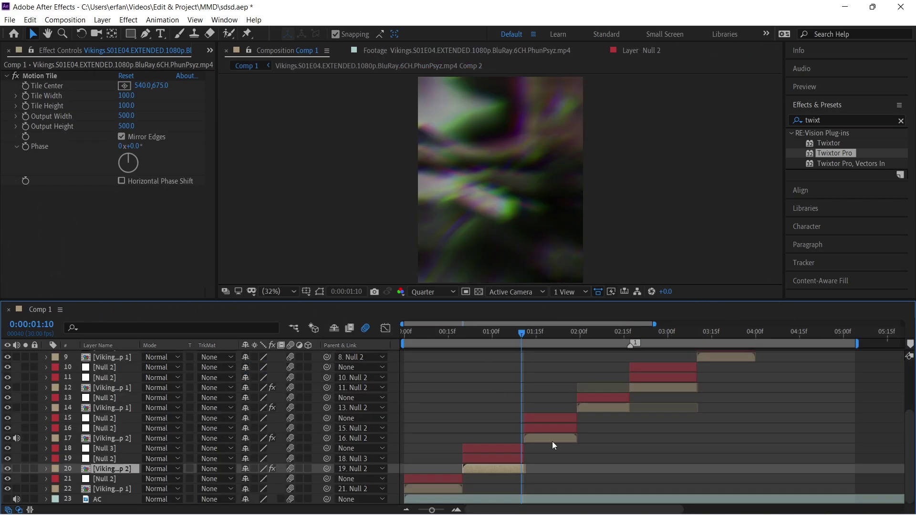
double_click(551, 442)
key(Home)
key(ctrl+v)
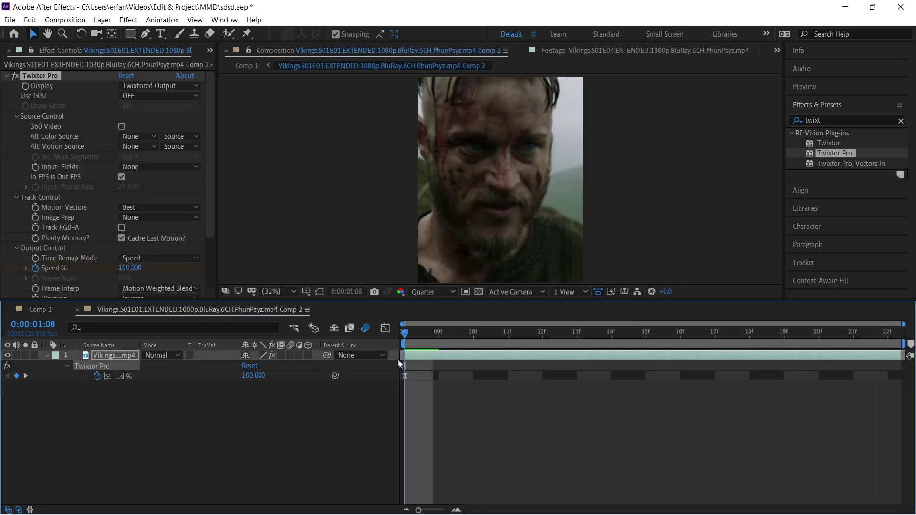
scroll(124, 259, down, 2)
click(42, 309)
double_click(616, 405)
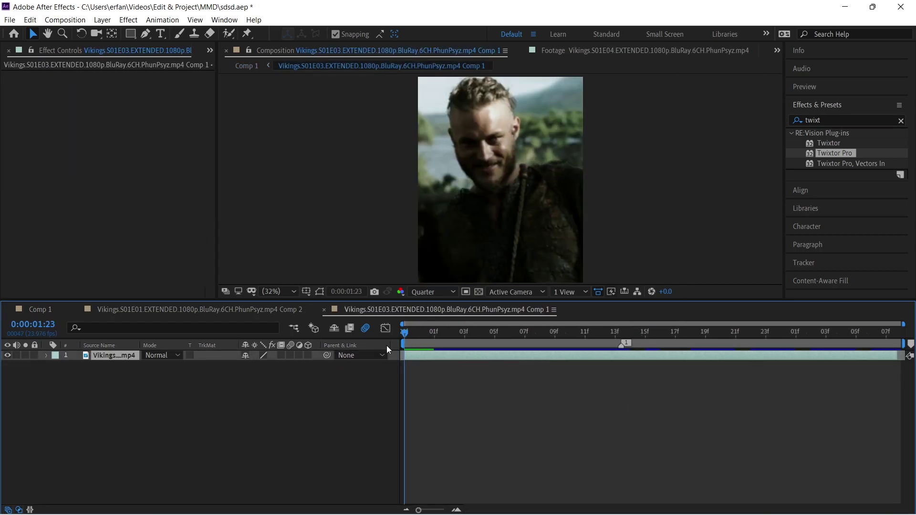
Paste Twixtor Pro with its speed keyframes and change the starting speed value
click(471, 358)
key(ctrl+v)
click(643, 377)
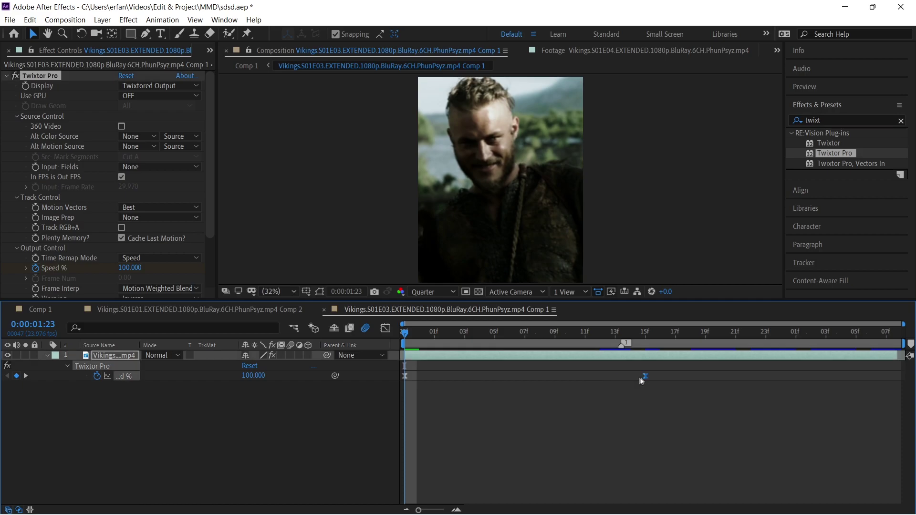
click(405, 375)
key(Delete)
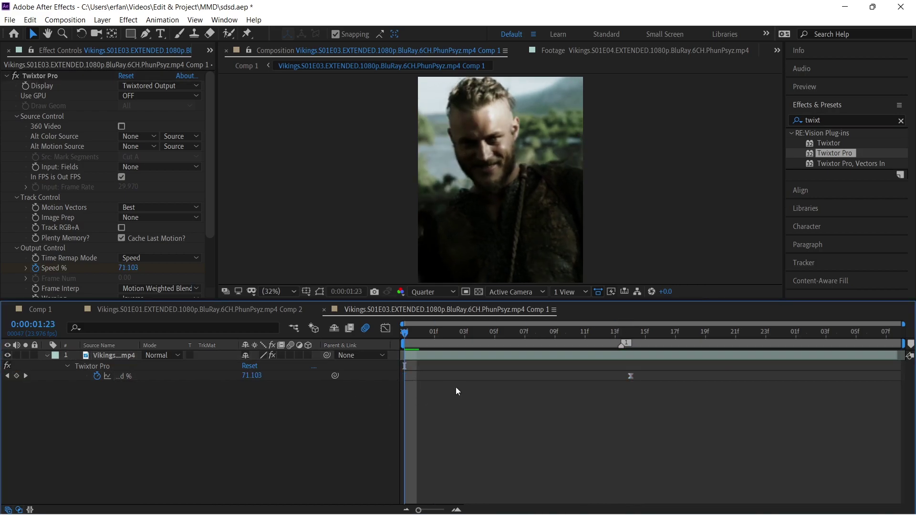
text(4)
key(Return)
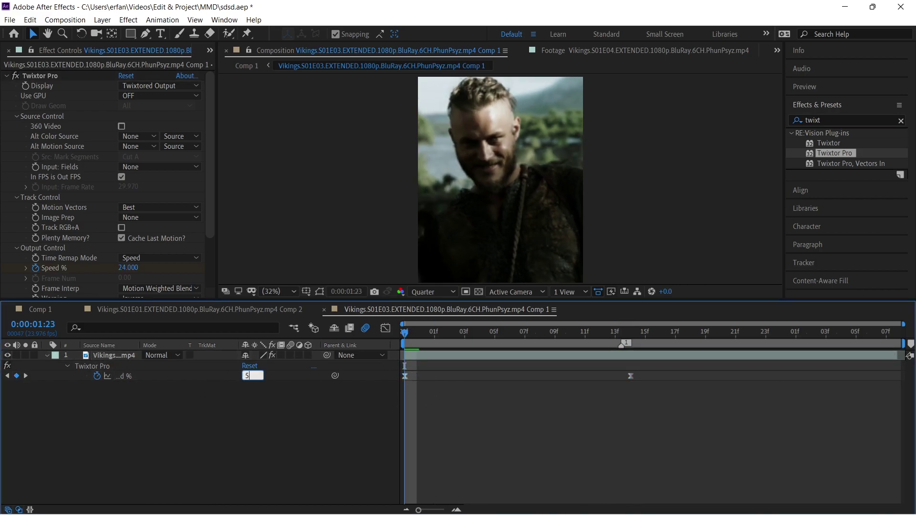
Set the middle Speed % keyframe to a 300% peak
click(737, 331)
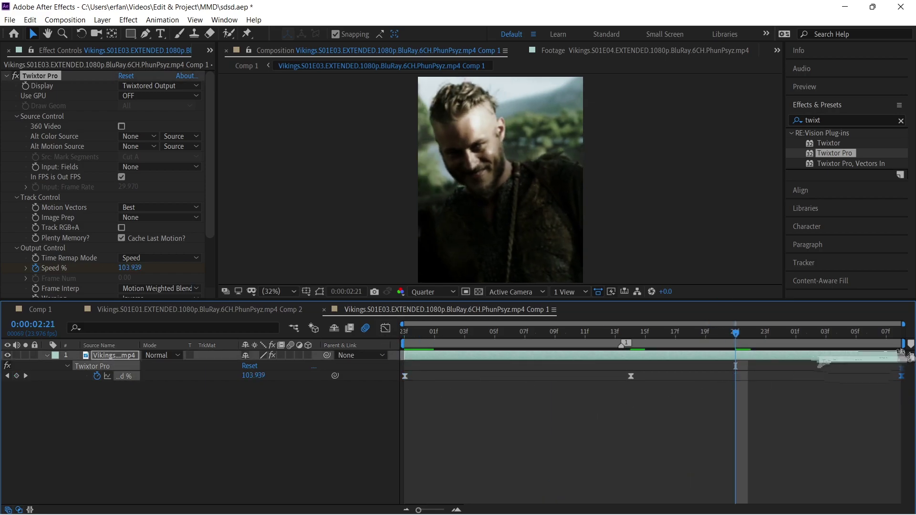
click(886, 331)
click(6, 376)
click(129, 268)
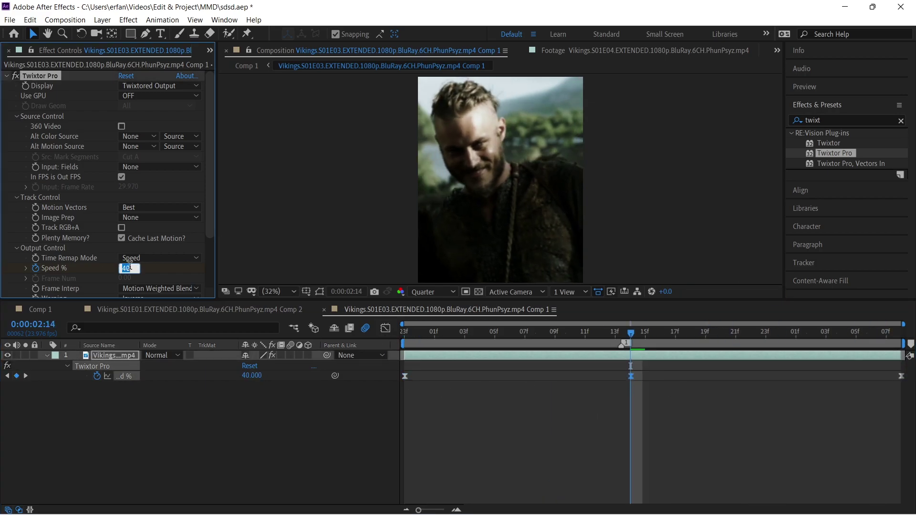
text(0)
key(Return)
Reshape the speed graph's easing into a sharp spike at the peak and preview
click(386, 327)
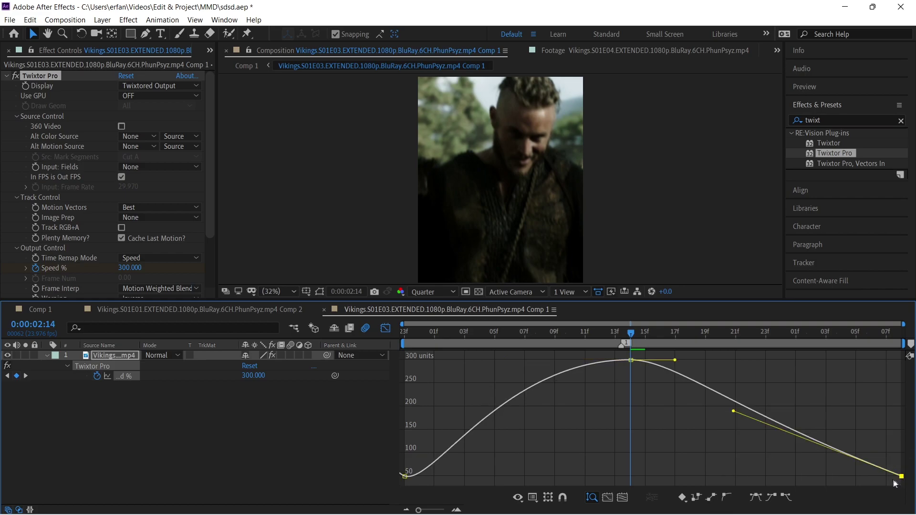
drag(734, 414, 630, 477)
drag(431, 476, 630, 477)
mouse_move(734, 389)
mouse_down()
mouse_move(594, 358)
mouse_move(504, 360)
mouse_move(626, 437)
mouse_up()
drag(675, 360, 678, 374)
key(space)
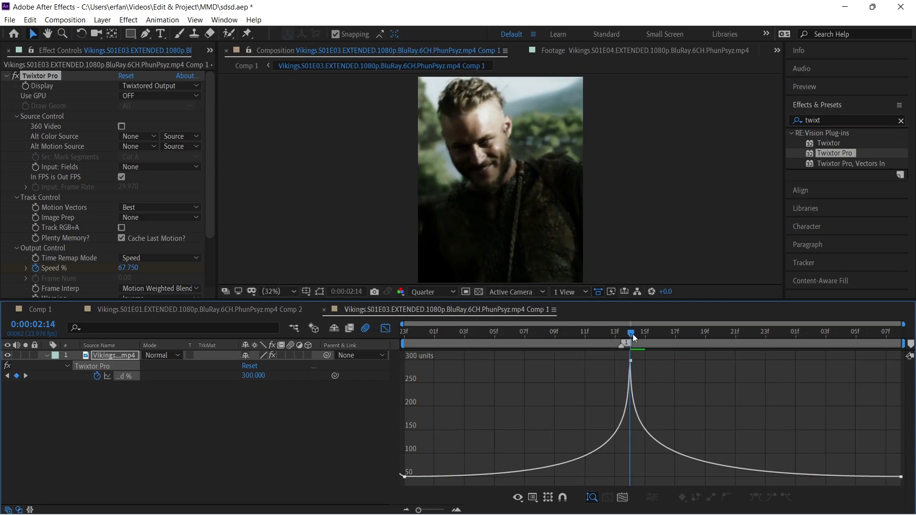
Try a 350% peak, revert to 300%, and ease the curve around the peak keyframe
click(128, 269)
text(0)
key(Return)
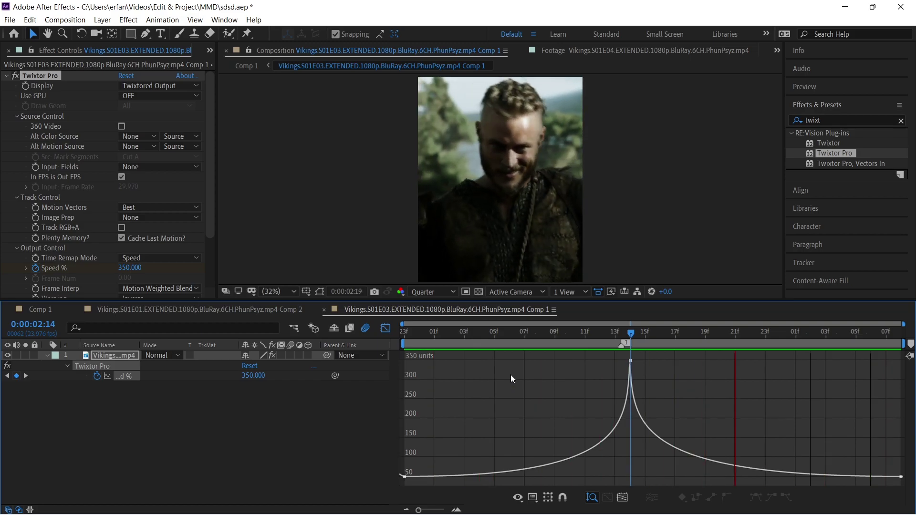
key(ctrl+z)
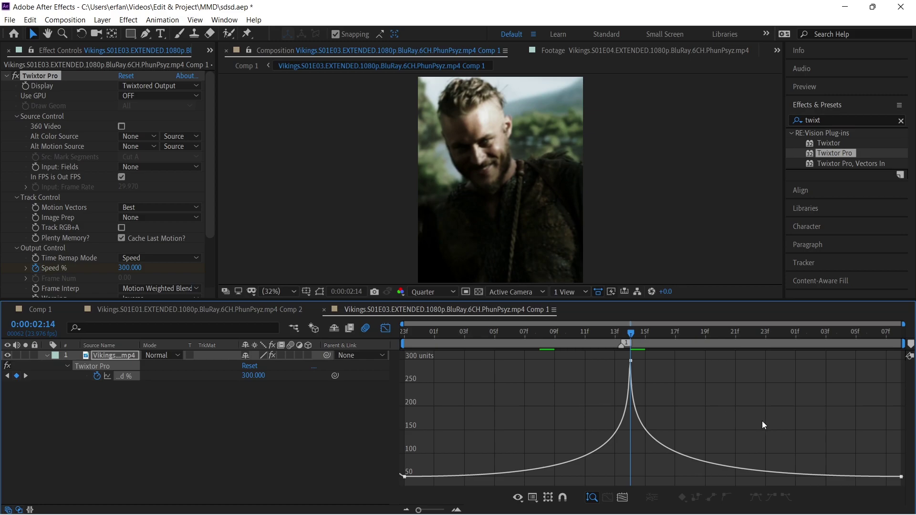
drag(816, 479, 639, 480)
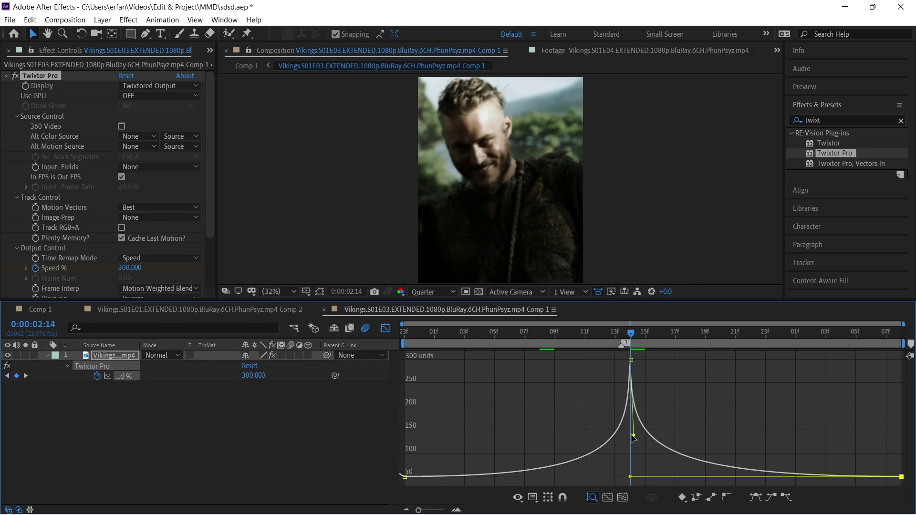
mouse_move(633, 436)
mouse_down()
mouse_move(633, 450)
mouse_move(626, 447)
mouse_up()
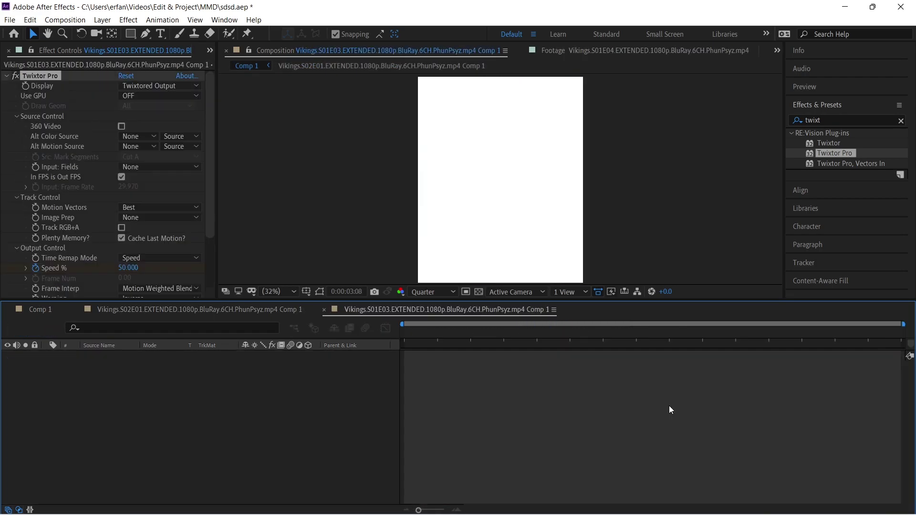
Set the S02E01 precomp's Twixtor Speed % keyframe to 100, then return to Comp 1
click(40, 310)
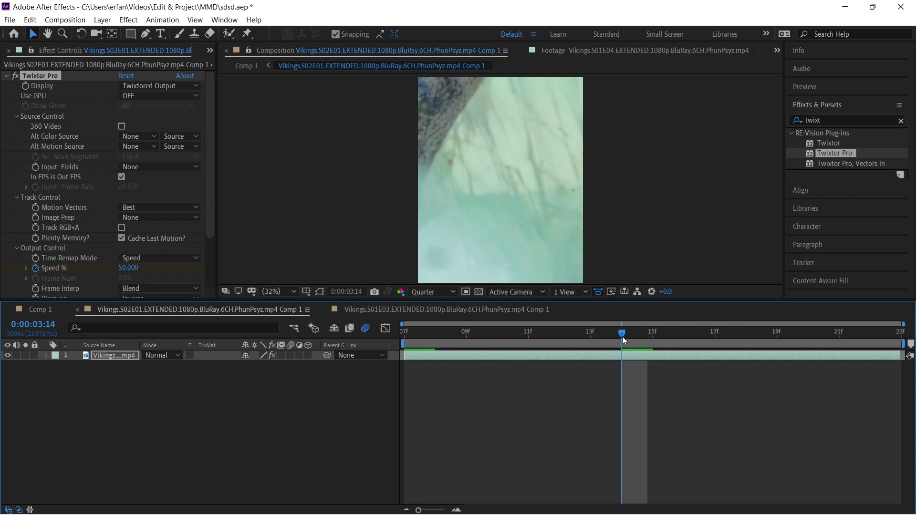
text(100)
key(Return)
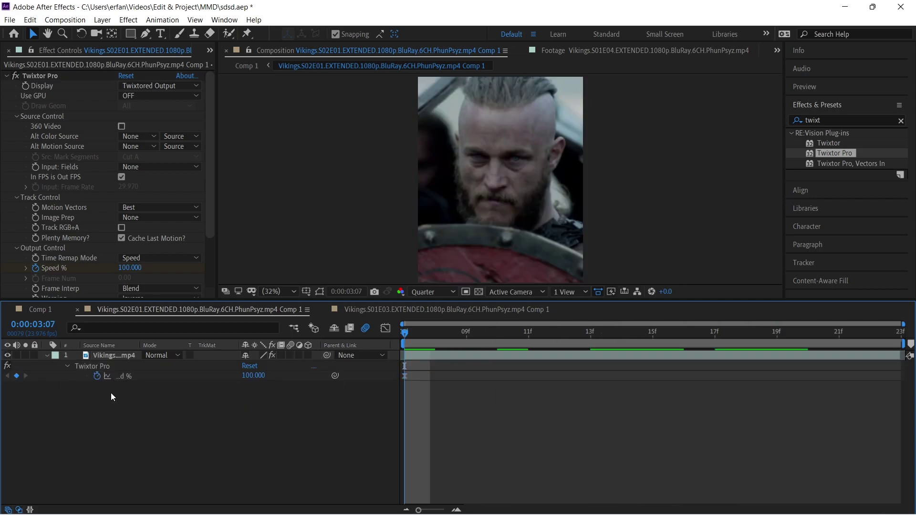
key(Page_Down)
key(Page_Down)
click(251, 376)
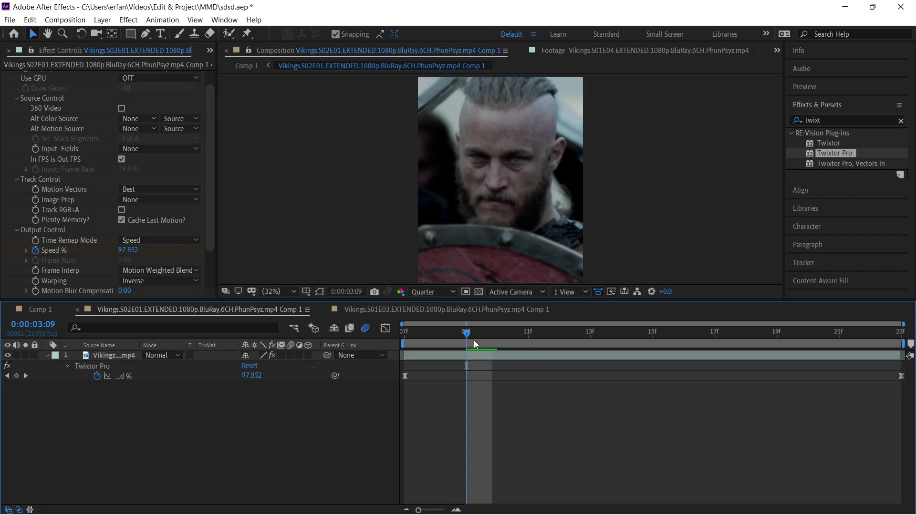
key(shift+Escape)
Inspect the S01E07 precomp's Twixtor speed keyframes, leaving the speed at 50%
double_click(596, 380)
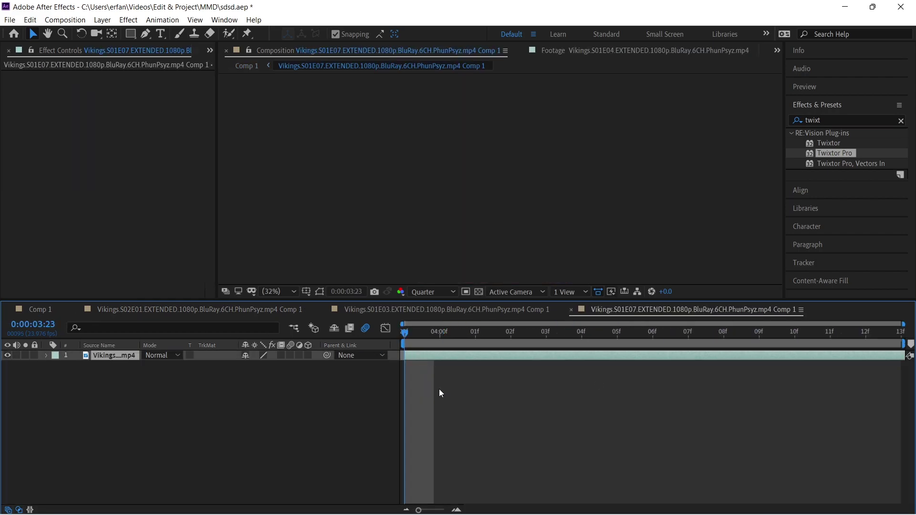
key(ctrl+v)
click(127, 268)
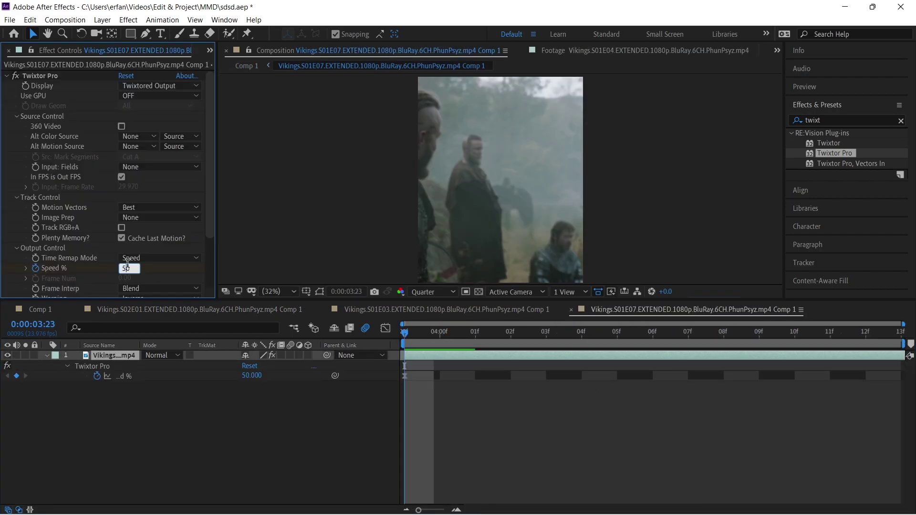
key(Escape)
key(Page_Down)
key(Page_Down)
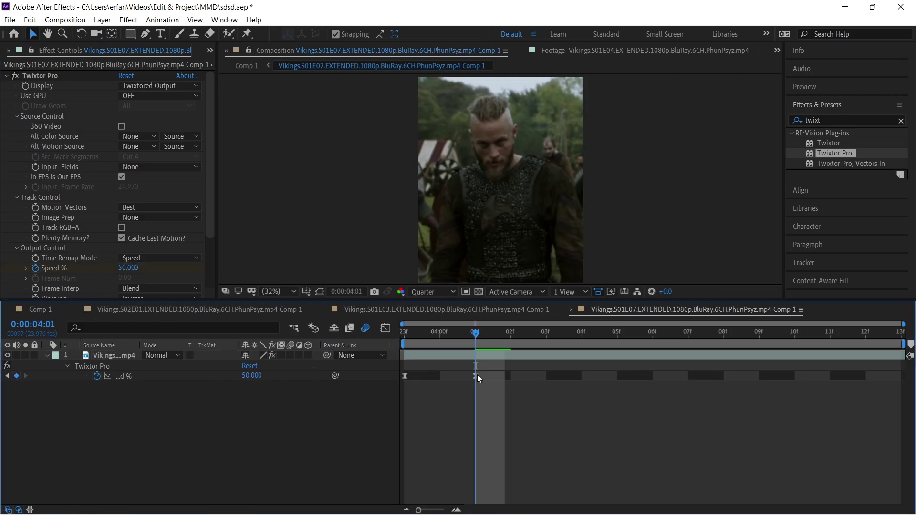
click(408, 352)
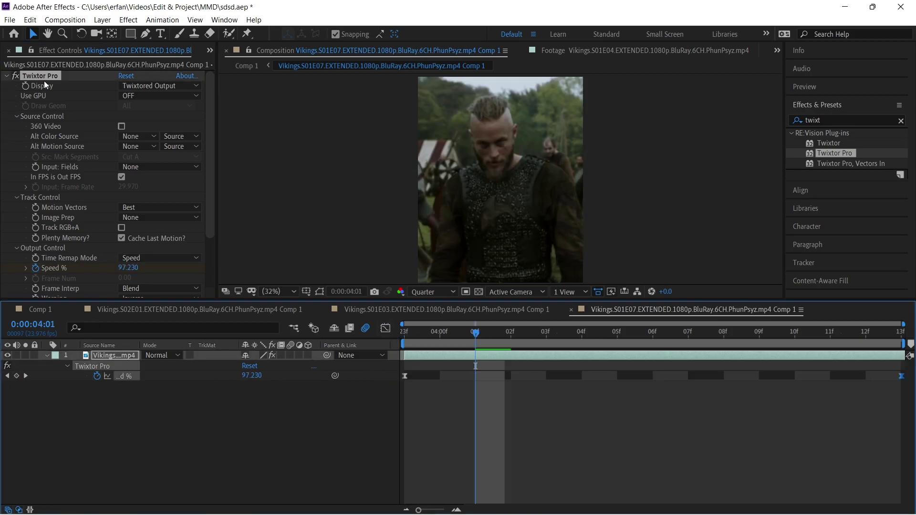
Check the second S01E07 precomp's frame interpolation options unchanged and close the S01E03 composition
click(40, 309)
double_click(638, 382)
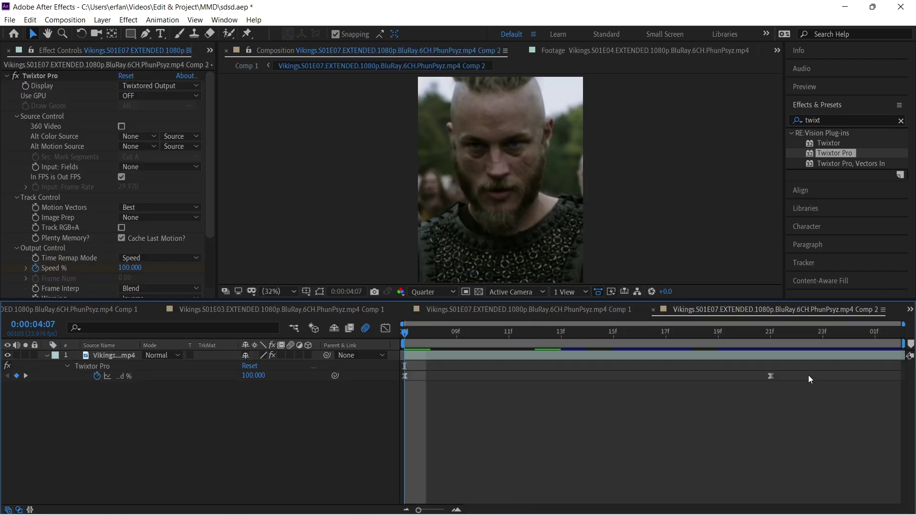
click(160, 288)
click(176, 323)
click(281, 309)
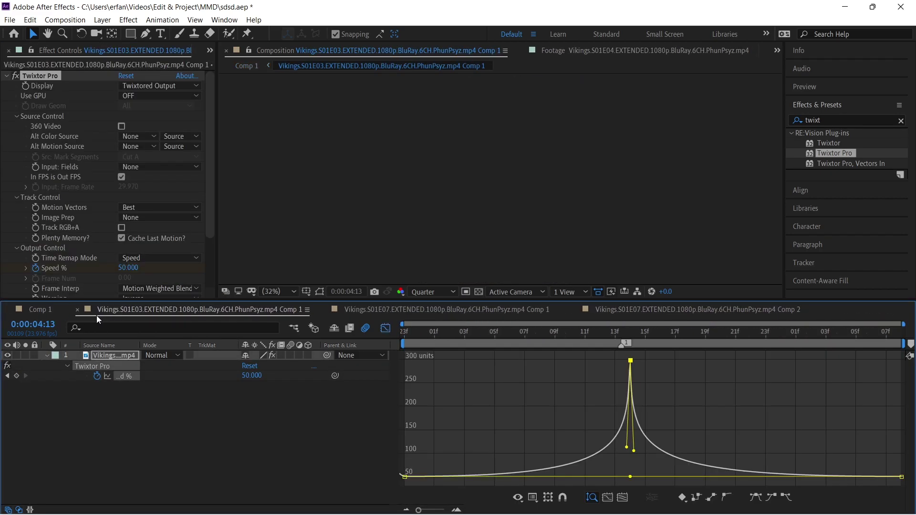
click(77, 309)
Open the S02E01 precomposition, then close the precomps back to Comp 1
click(606, 406)
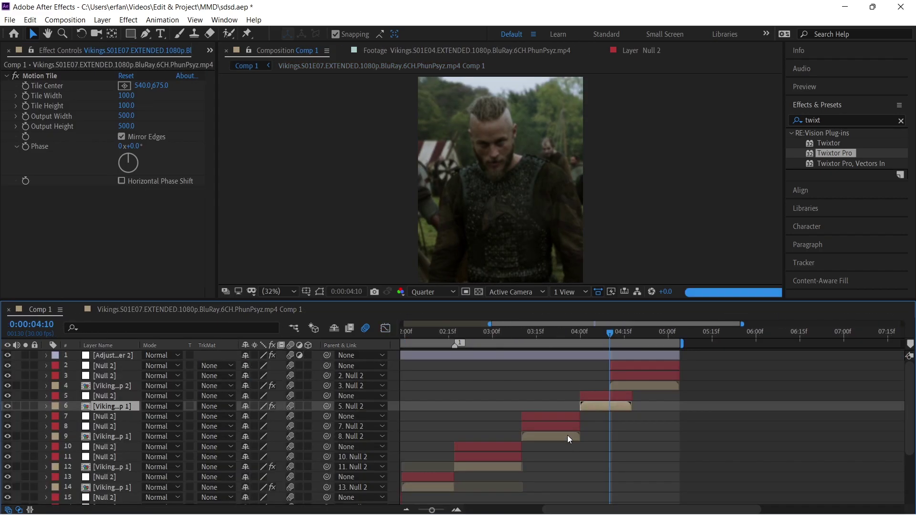
double_click(569, 439)
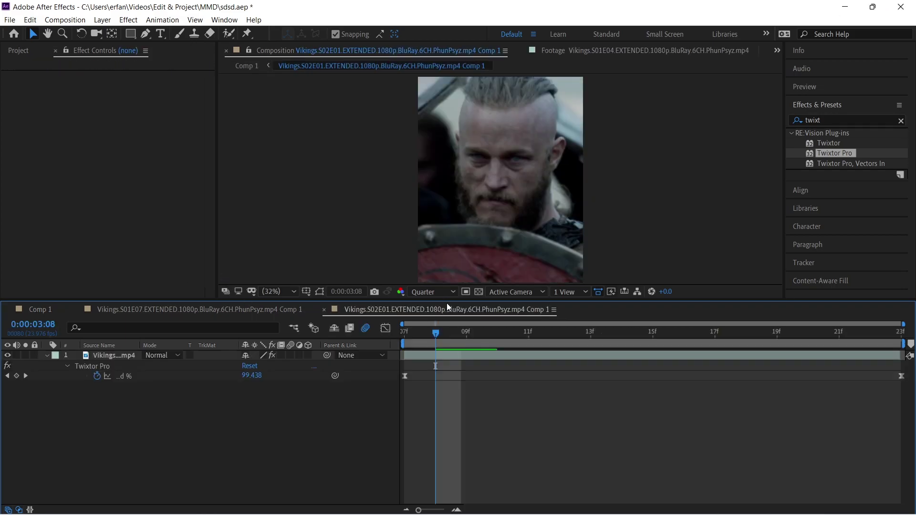
click(79, 309)
click(78, 309)
click(479, 414)
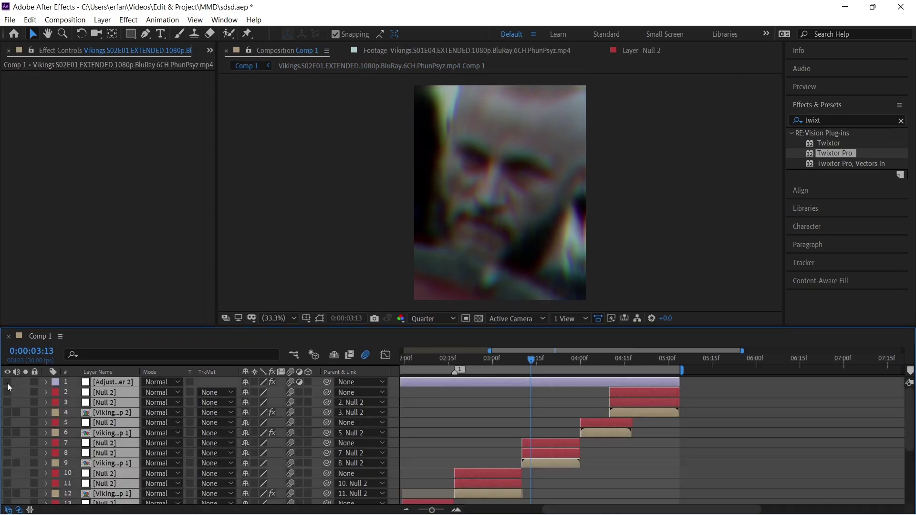
Deselect all layers and play back the full Comp 1 glitch edit
click(804, 87)
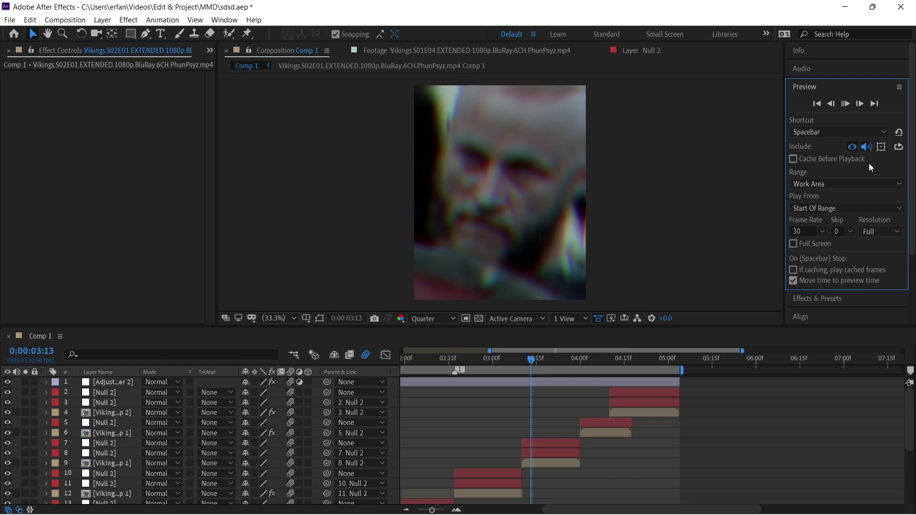
key(space)
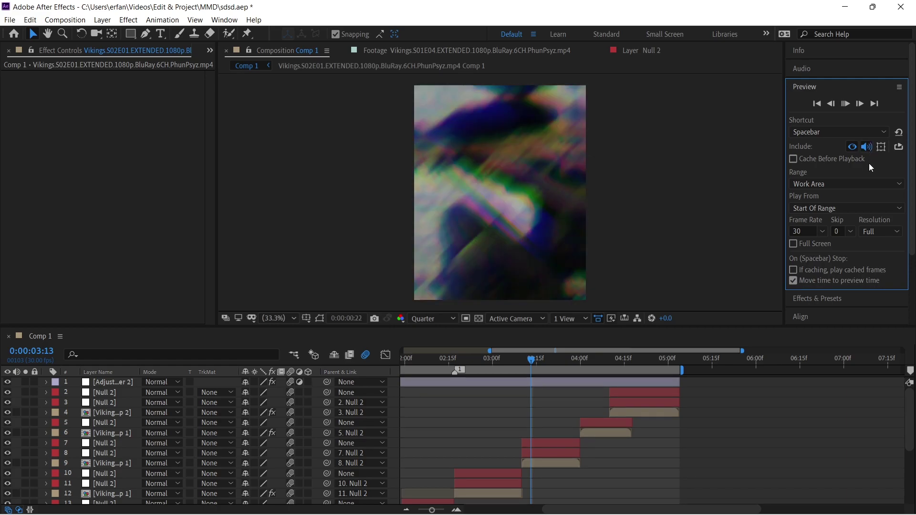
scroll(577, 489, left, 5)
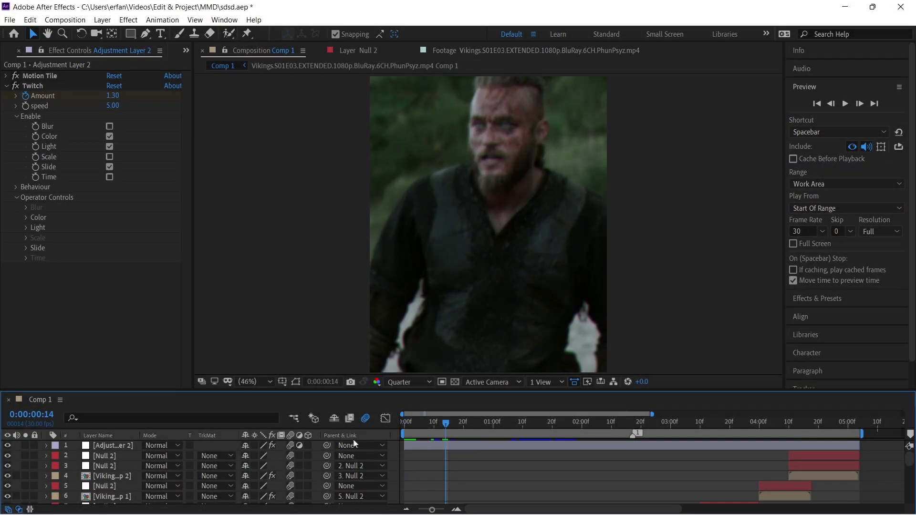
Switch off the effects on several earlier layers and set preview resolution to Full
drag(274, 446, 274, 456)
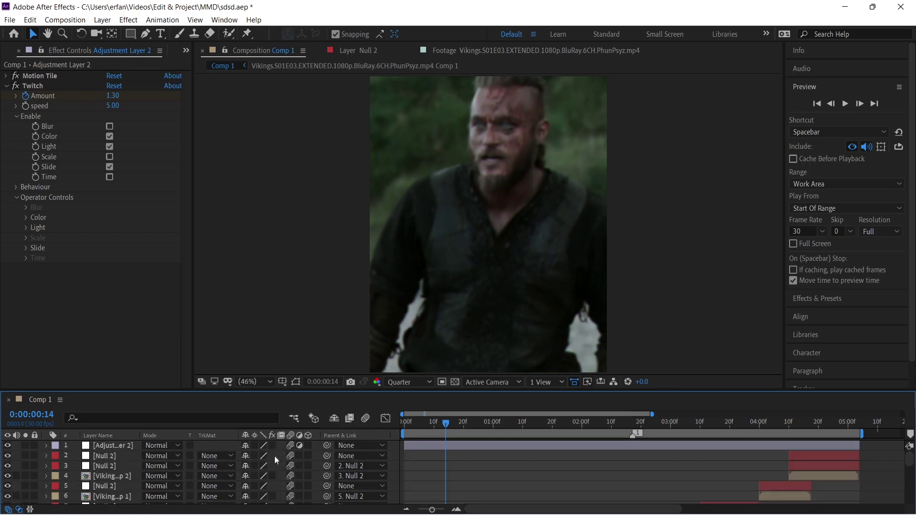
click(404, 382)
click(406, 402)
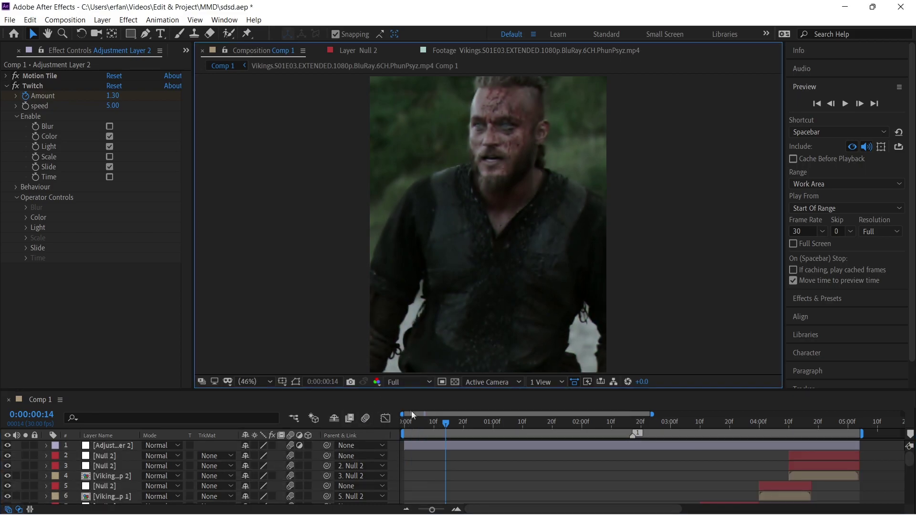
Add a new adjustment layer on top of Comp 1 and shrink the timeline
right_click(404, 448)
mouse_move(420, 323)
click(572, 417)
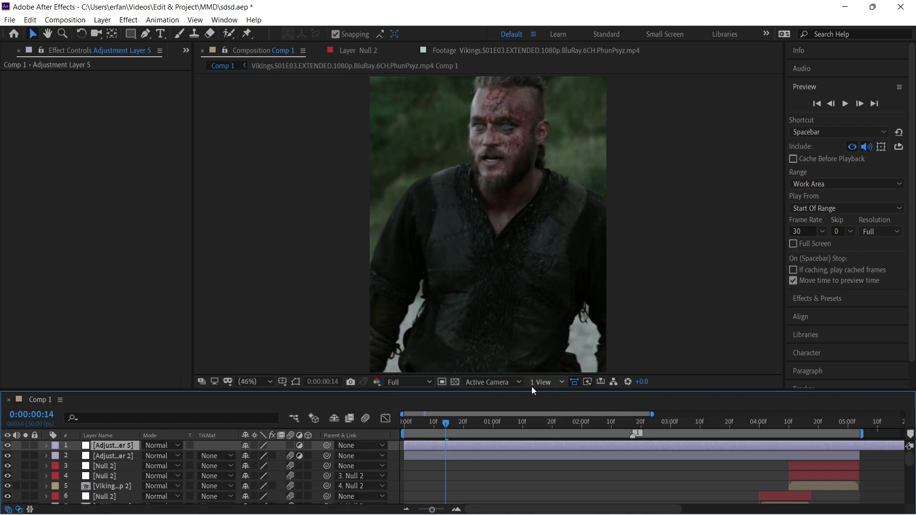
drag(532, 390, 540, 425)
Apply Sharpen, Unsharp Mask and S_Sharpen to the adjustment layer
key(ctrl+5)
click(830, 120)
text(sha)
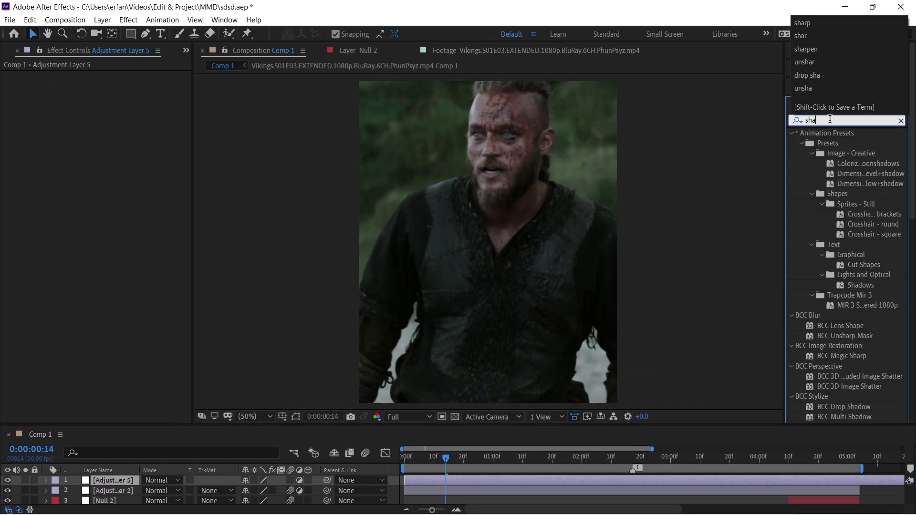
text(rp)
drag(848, 204, 113, 77)
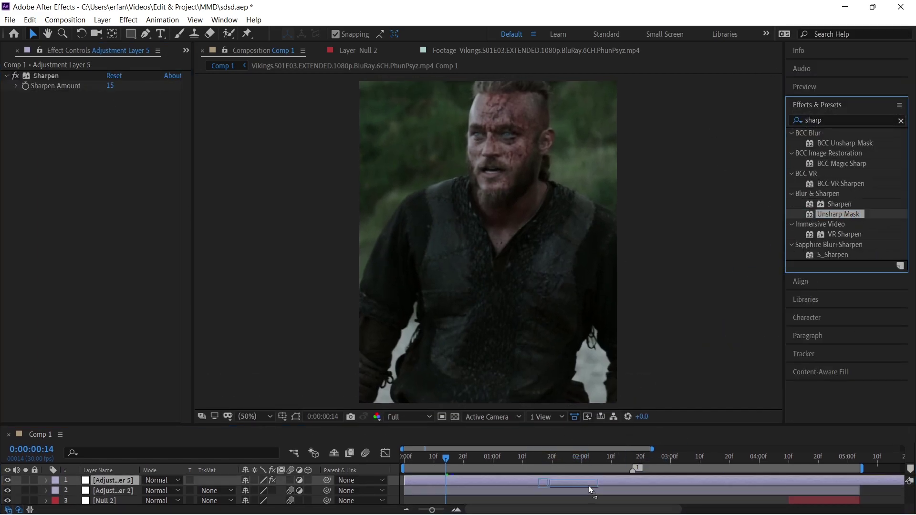
drag(838, 214, 592, 481)
click(115, 105)
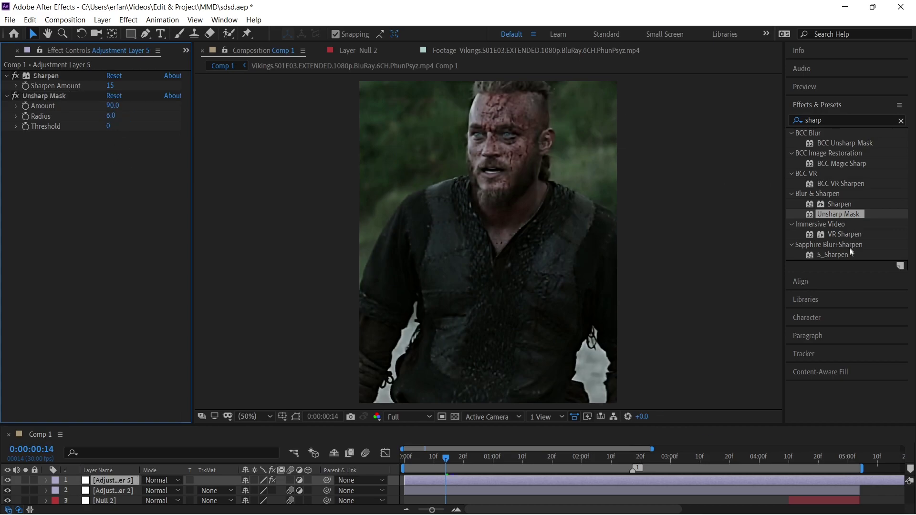
drag(851, 253, 613, 480)
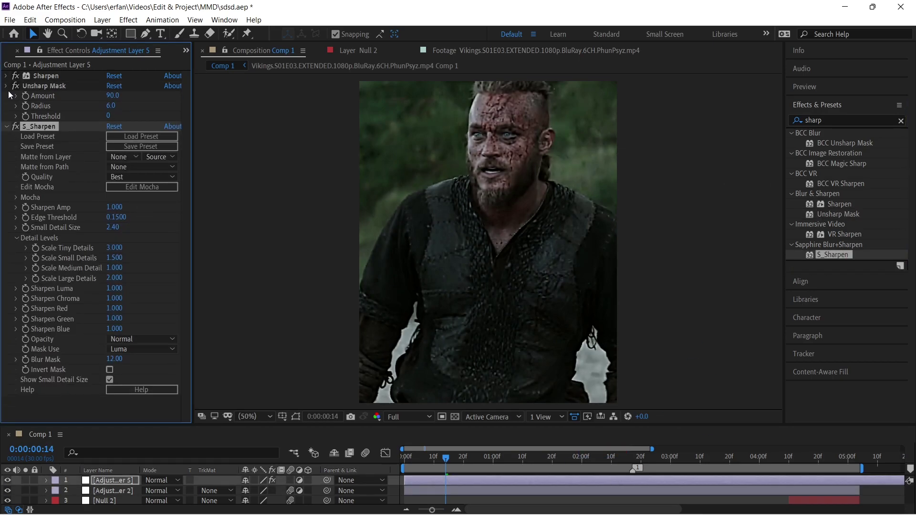
Apply Lumetri Color to the adjustment layer as well
key(ctrl+grave)
double_click(839, 120)
text(lumet)
mouse_move(847, 143)
mouse_down()
mouse_move(482, 490)
mouse_move(482, 480)
mouse_up()
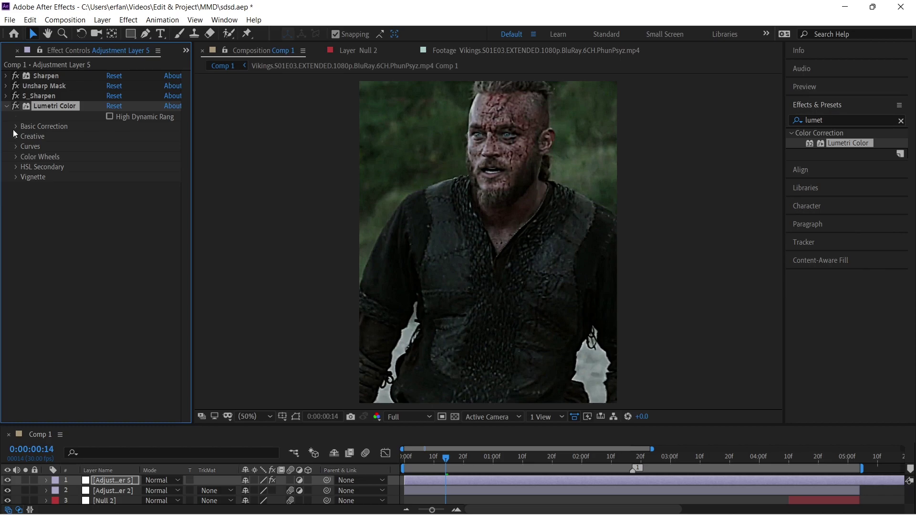
Warm Temperature to 20, raise Exposure to 0.3 and boost the Lumetri Sharpen amount
drag(111, 177, 124, 176)
drag(114, 210, 122, 218)
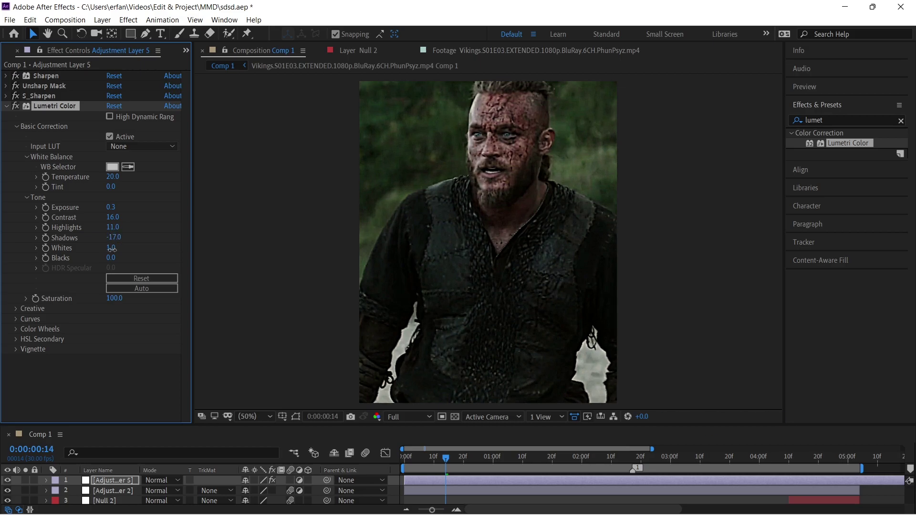
click(43, 308)
drag(539, 465, 550, 466)
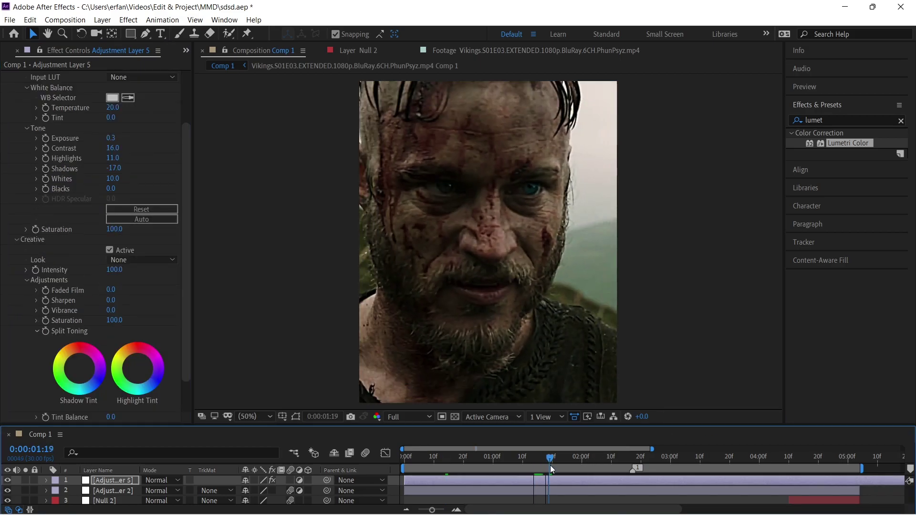
drag(113, 304, 131, 304)
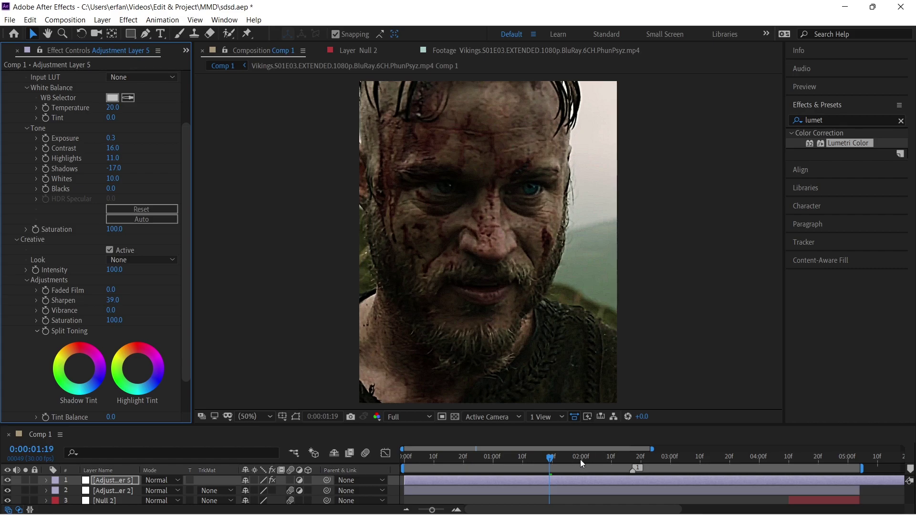
key(space)
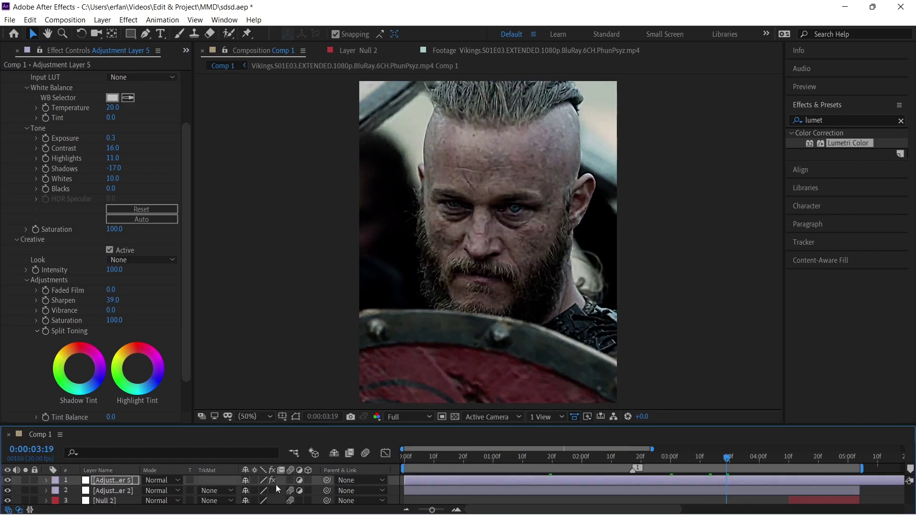
Lower Vibrance and reshape the Hue vs Sat curve to cut saturation
drag(116, 310, 110, 314)
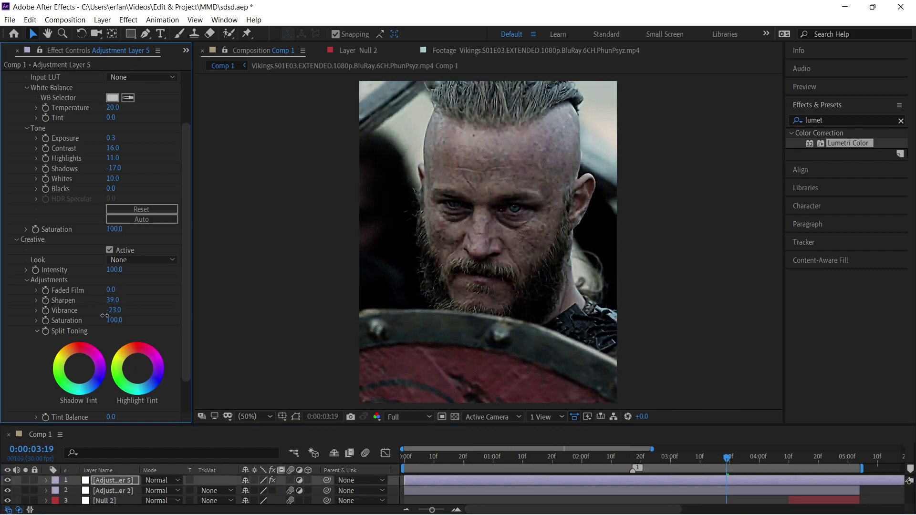
scroll(18, 387, down, 1)
scroll(79, 255, down, 8)
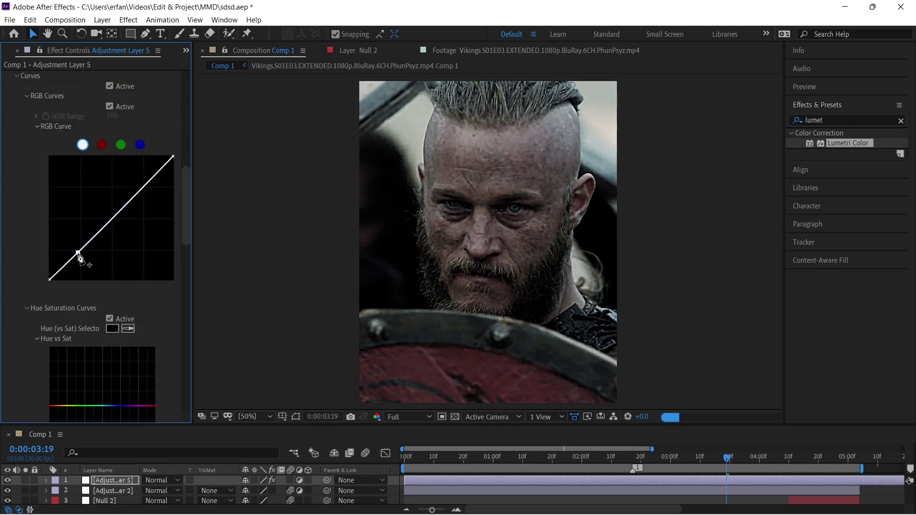
scroll(86, 259, down, 2)
scroll(86, 259, down, 5)
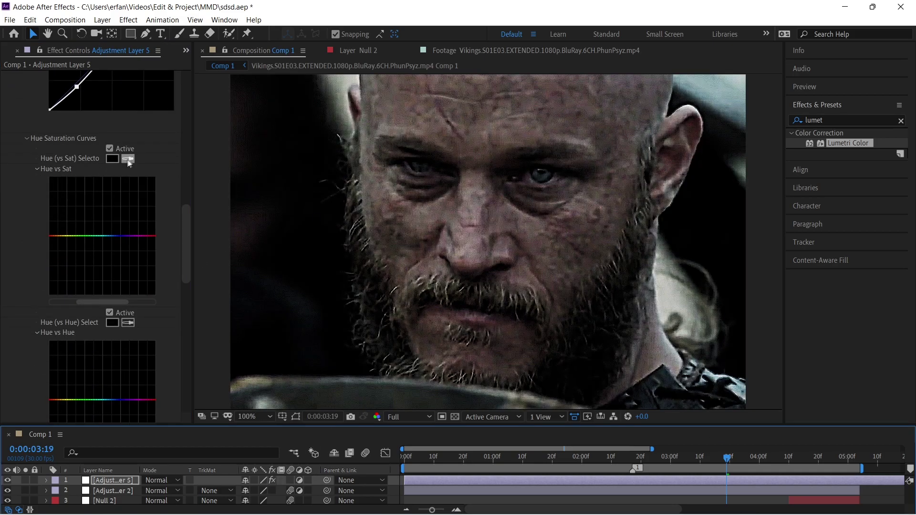
click(128, 158)
click(546, 170)
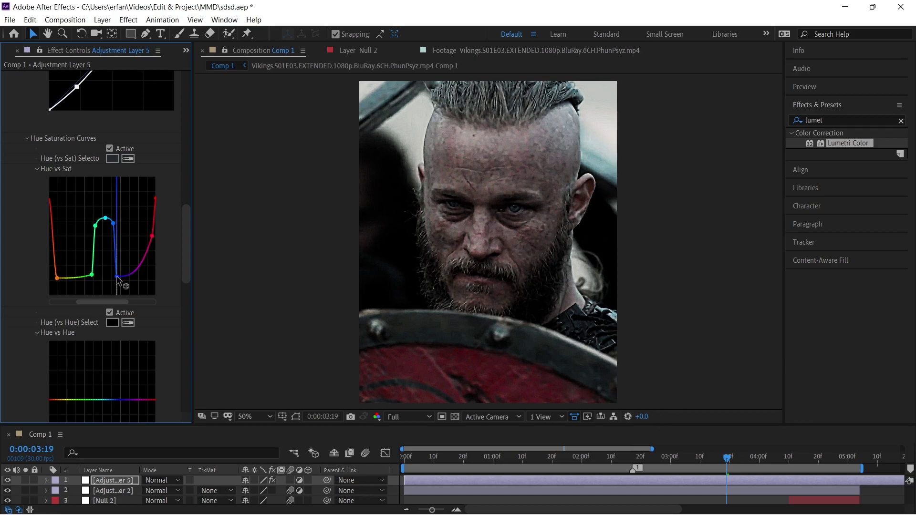
drag(726, 458, 792, 459)
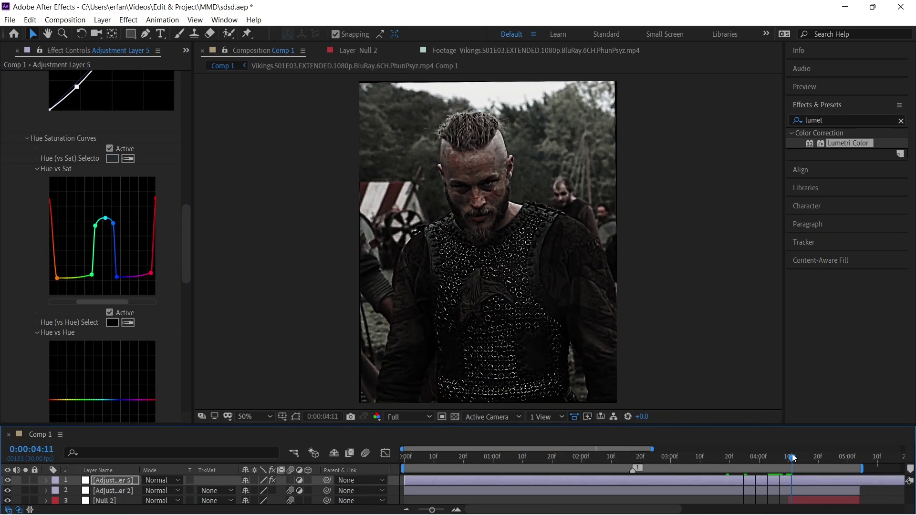
Add a Luma vs Sat point and pull the Sat vs Sat curve down to desaturate
scroll(151, 338, down, 4)
scroll(155, 109, up, 1)
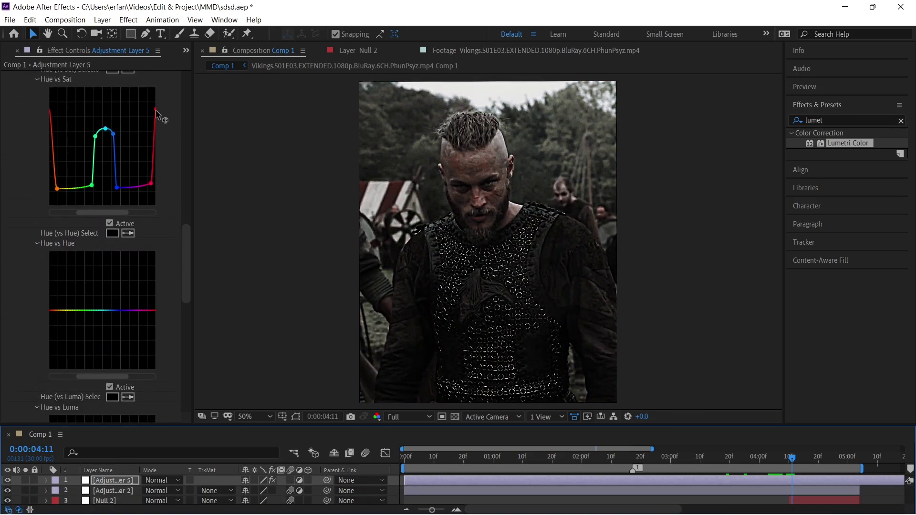
scroll(150, 153, down, 2)
scroll(150, 152, down, 8)
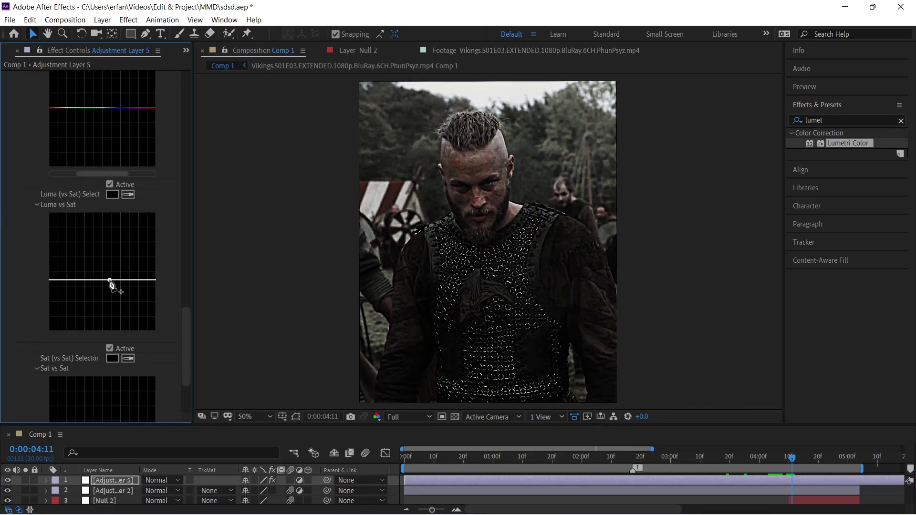
click(109, 261)
scroll(93, 363, down, 2)
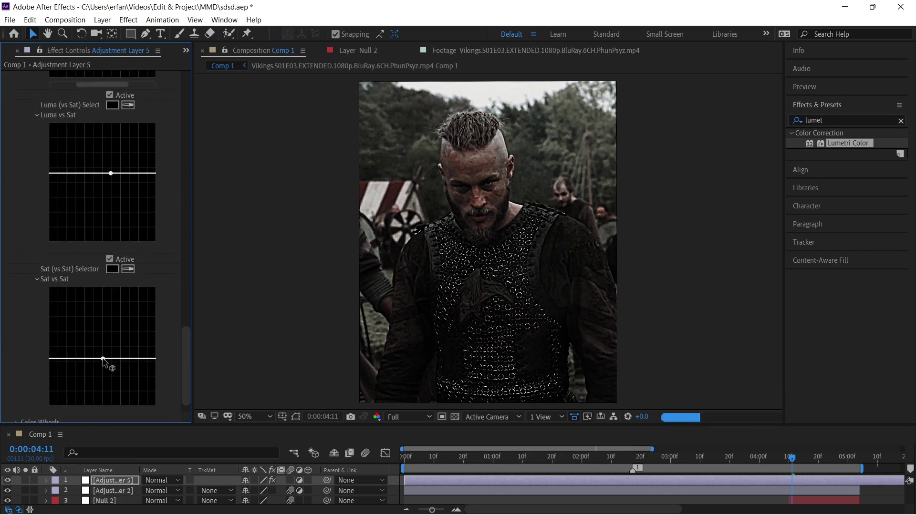
click(103, 358)
key(space)
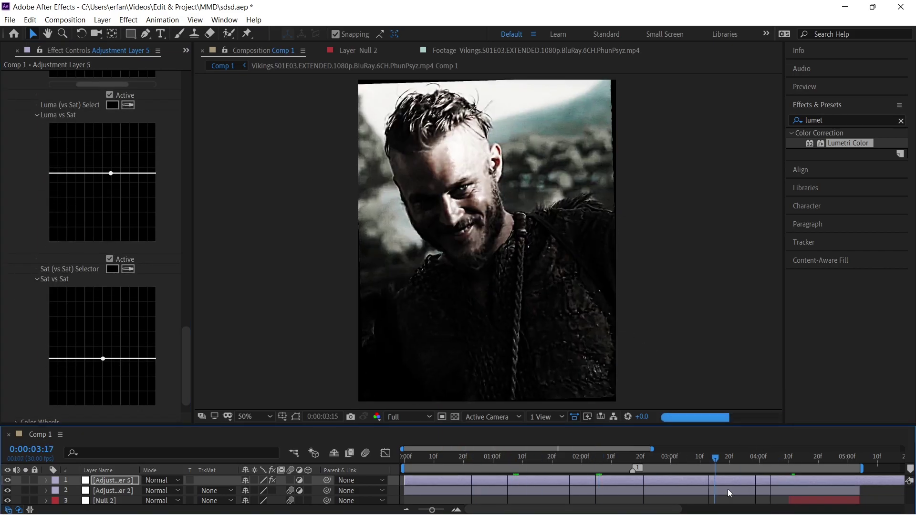
drag(101, 358, 104, 371)
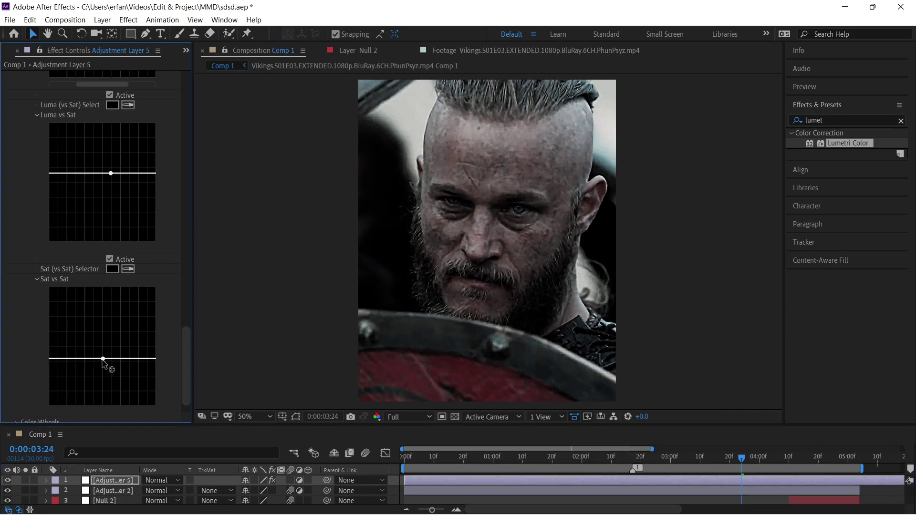
Play back the composition to review the Lumetri grade
scroll(107, 363, down, 1)
scroll(118, 353, down, 5)
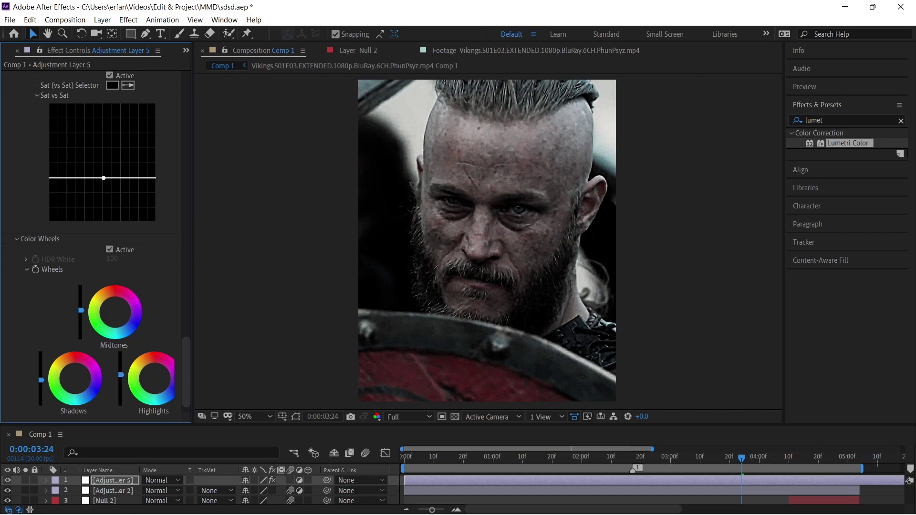
scroll(42, 333, down, 2)
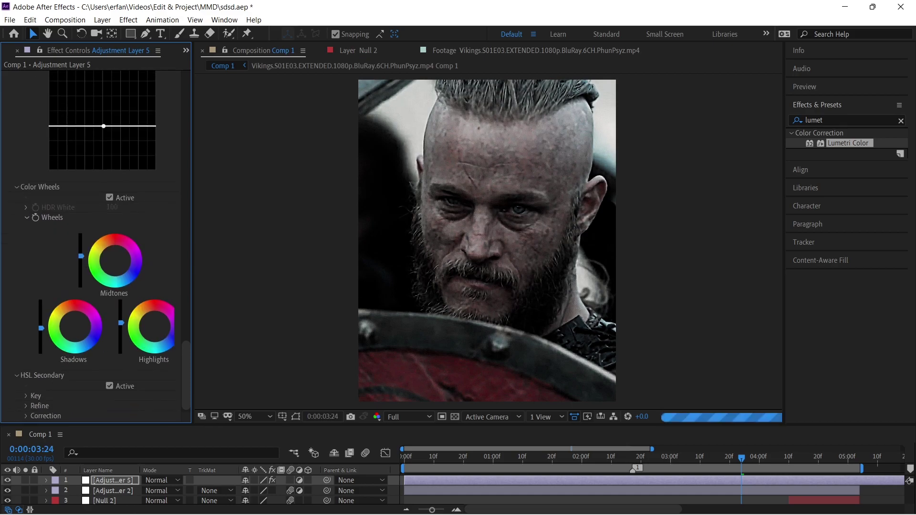
key(space)
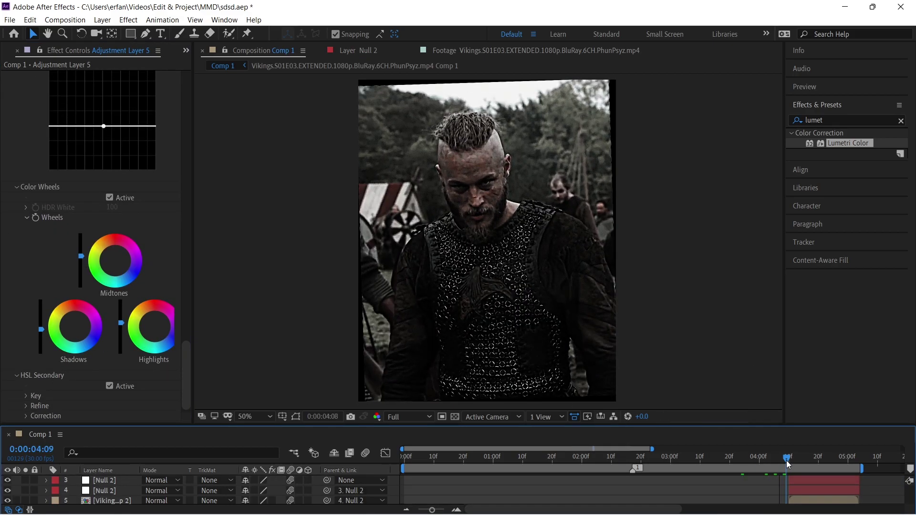
scroll(95, 286, down, 1)
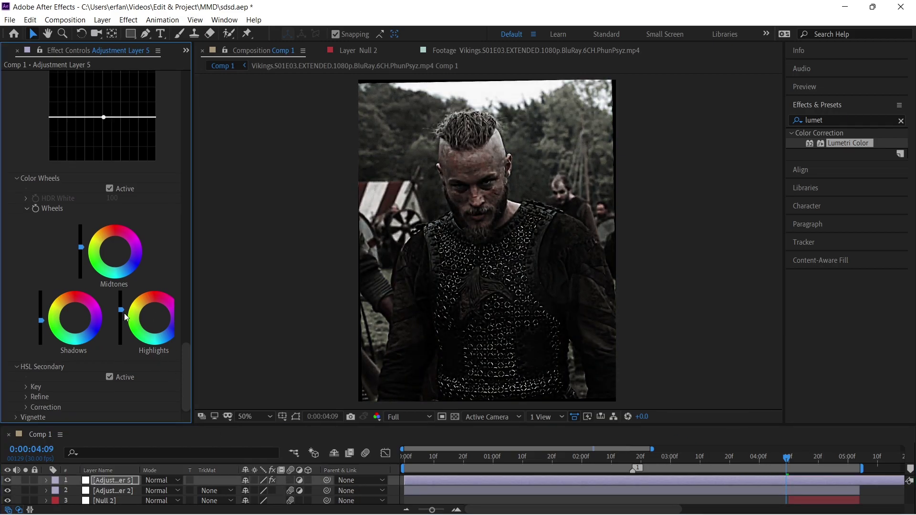
scroll(95, 238, up, 15)
Search for 'looks' and apply Magic Bullet Looks to the adjustment layer
click(5, 105)
double_click(814, 119)
text(looks)
drag(837, 143, 611, 476)
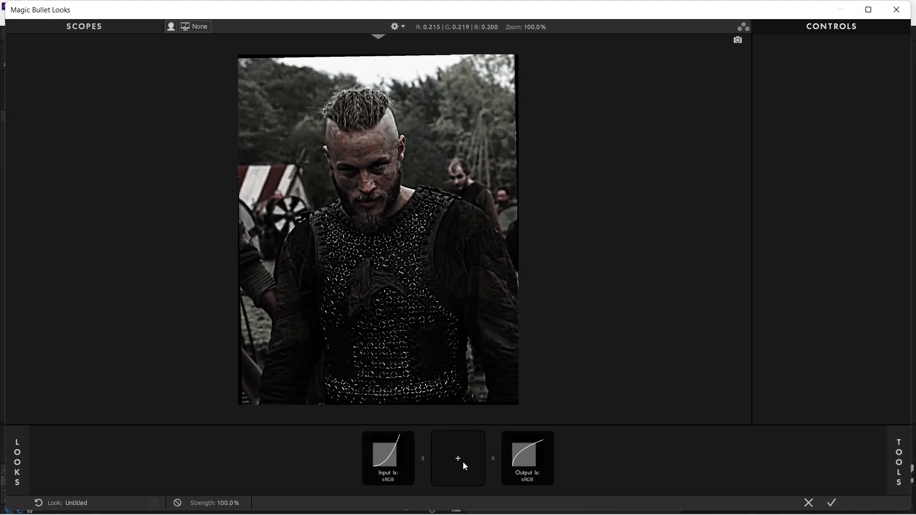
Add Haze/Flare with Spillage 16.4% and Exposure -7.10, then accept the look
click(459, 462)
mouse_move(836, 67)
mouse_down()
mouse_move(801, 67)
mouse_move(851, 76)
mouse_up()
mouse_move(836, 67)
mouse_down()
mouse_move(823, 67)
mouse_move(849, 67)
mouse_up()
drag(836, 84, 859, 67)
mouse_move(836, 75)
mouse_down()
mouse_move(811, 75)
mouse_move(858, 93)
mouse_move(811, 93)
mouse_up()
mouse_move(836, 67)
mouse_down()
mouse_move(843, 76)
mouse_move(811, 76)
mouse_up()
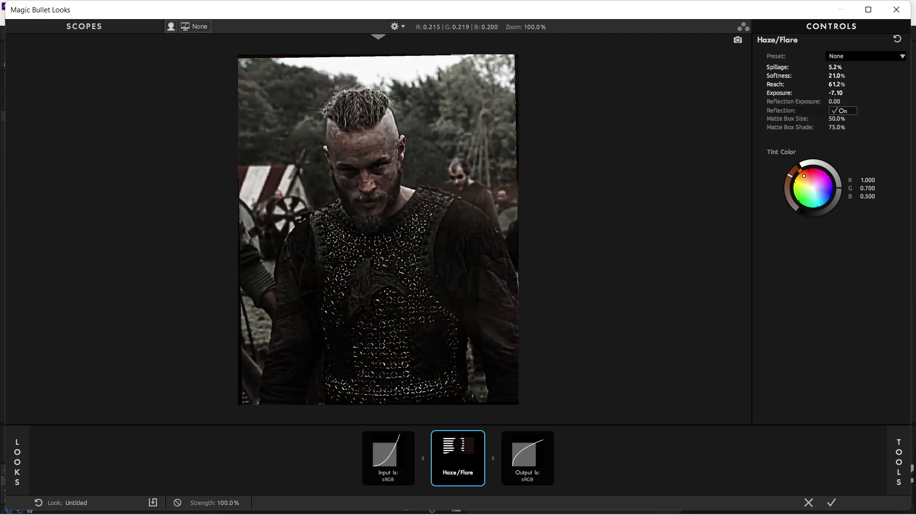
click(832, 502)
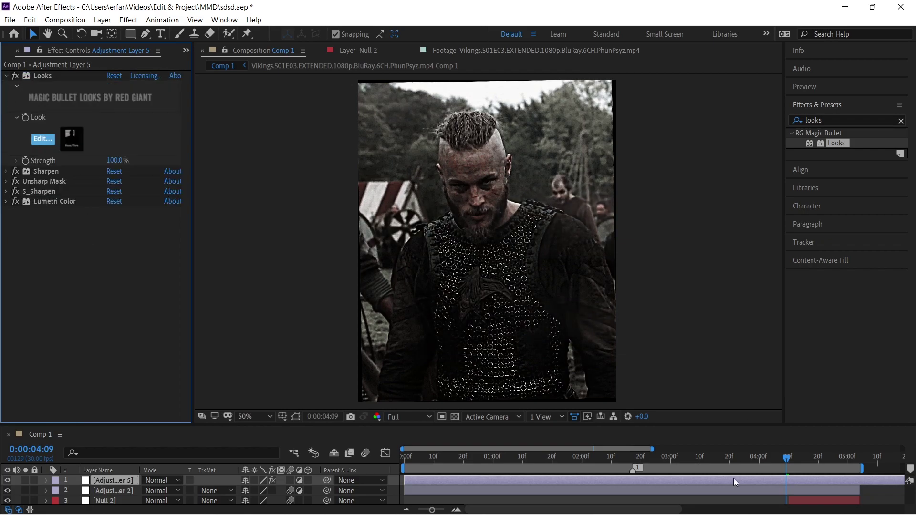
At the 0:00:01:22 close-up, retune Haze/Flare to Spillage 9.7%, Softness 23.9%, Reach 19.5%, Exposure -10.00
drag(786, 479, 574, 480)
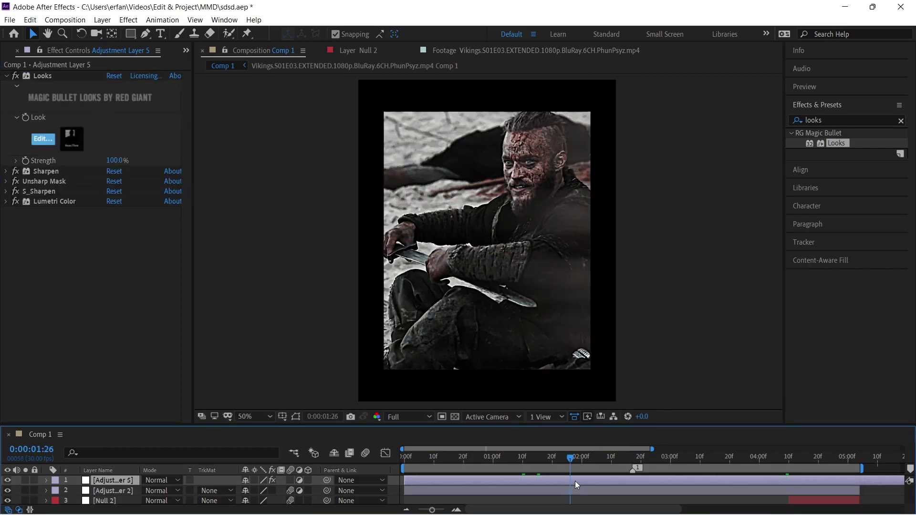
scroll(586, 499, down, 3)
drag(570, 456, 559, 458)
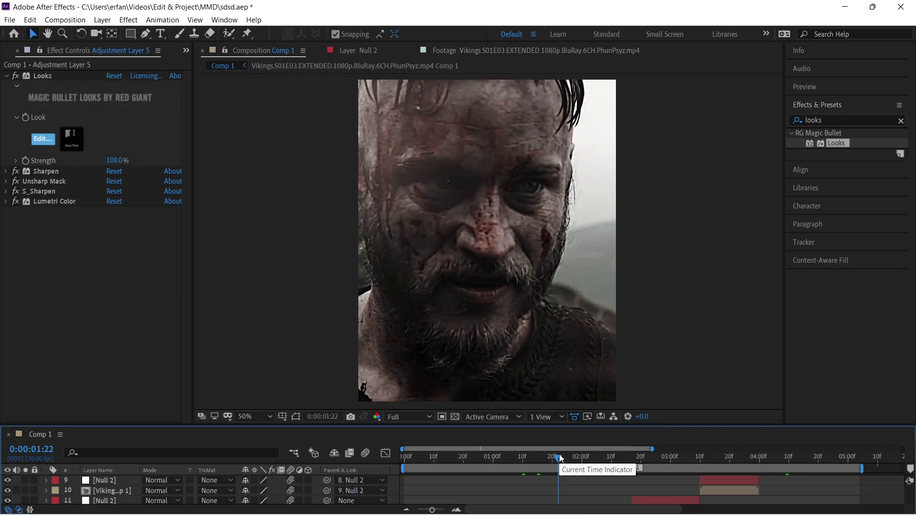
click(43, 138)
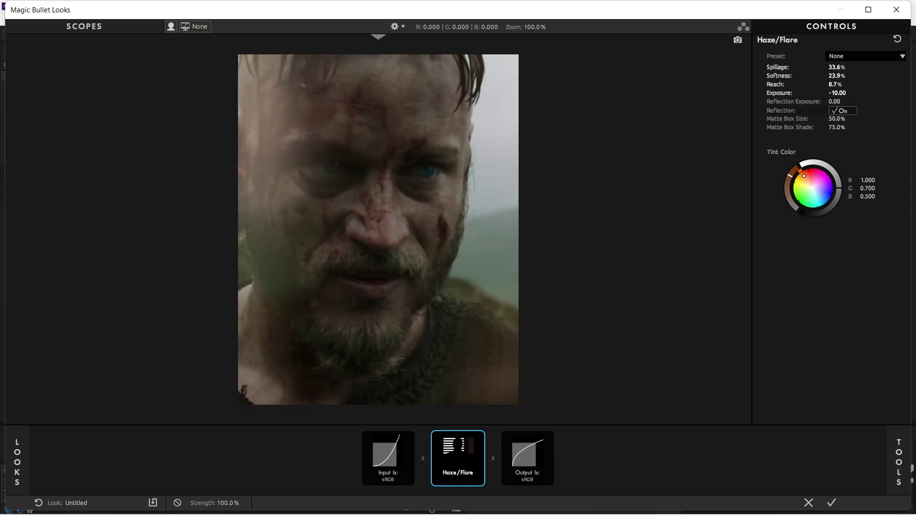
click(831, 502)
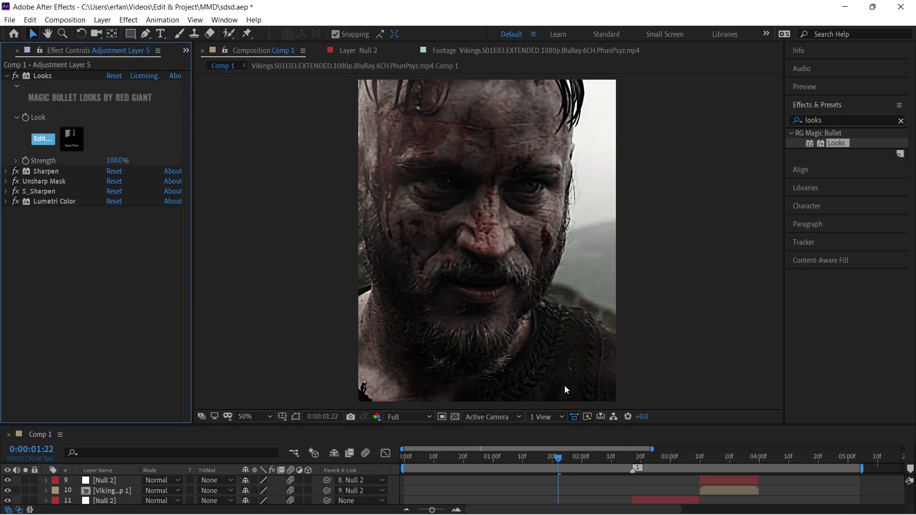
scroll(595, 496, up, 5)
scroll(595, 496, down, 3)
Make the timeline taller, include audio in preview playback, review, then return to the start
key(space)
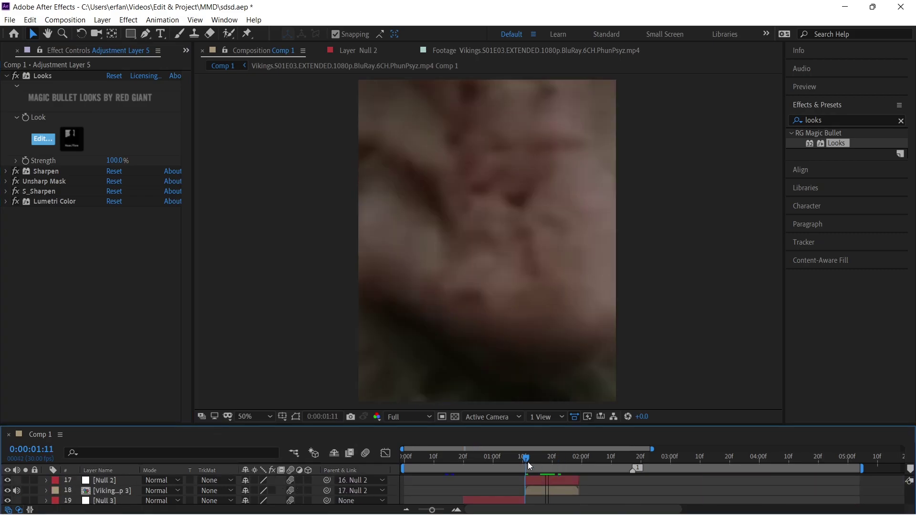
scroll(601, 483, up, 3)
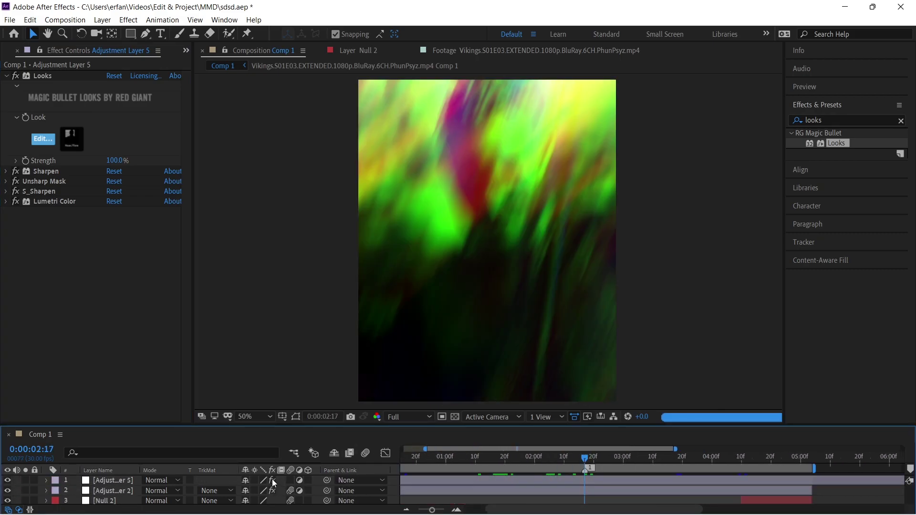
scroll(584, 484, down, 10)
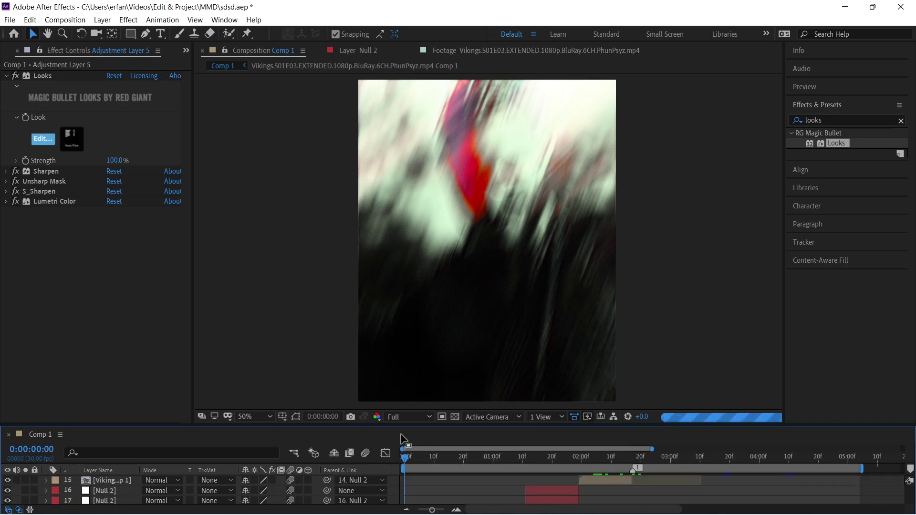
drag(407, 424, 407, 391)
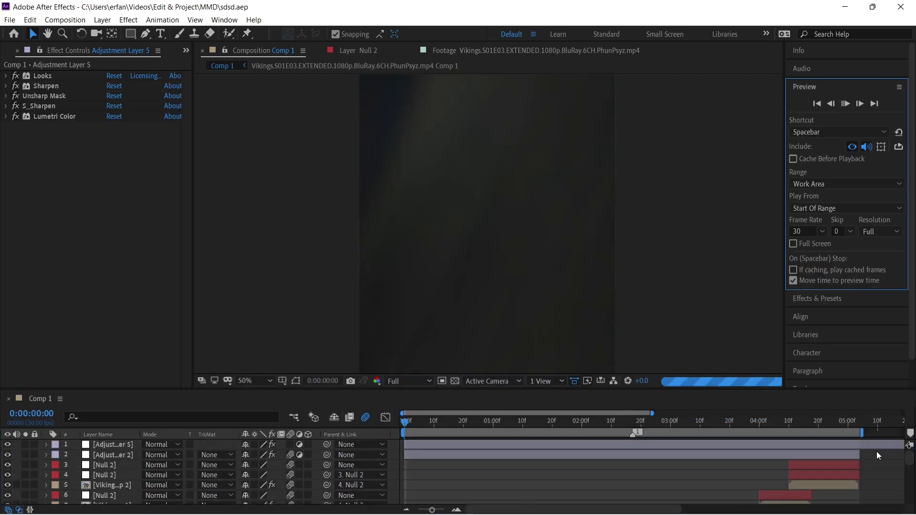
scroll(873, 453, up, 10)
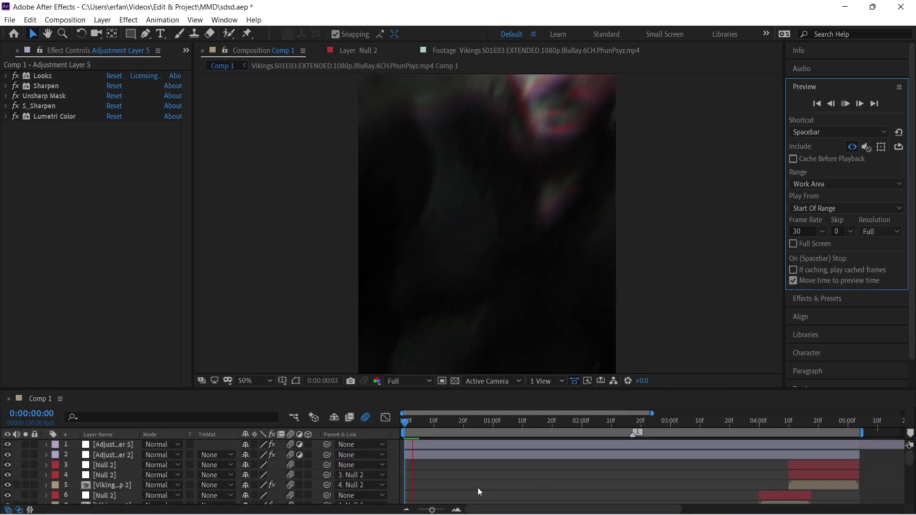
click(866, 148)
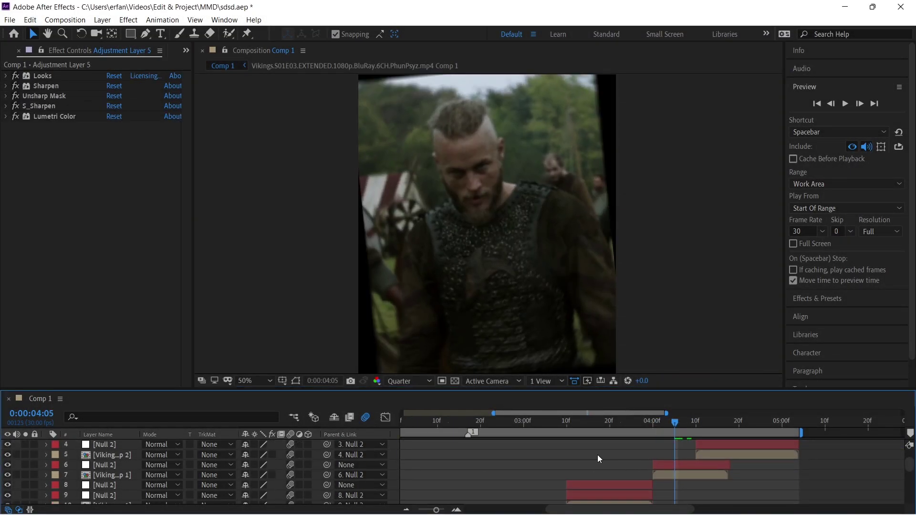
scroll(579, 453, down, 5)
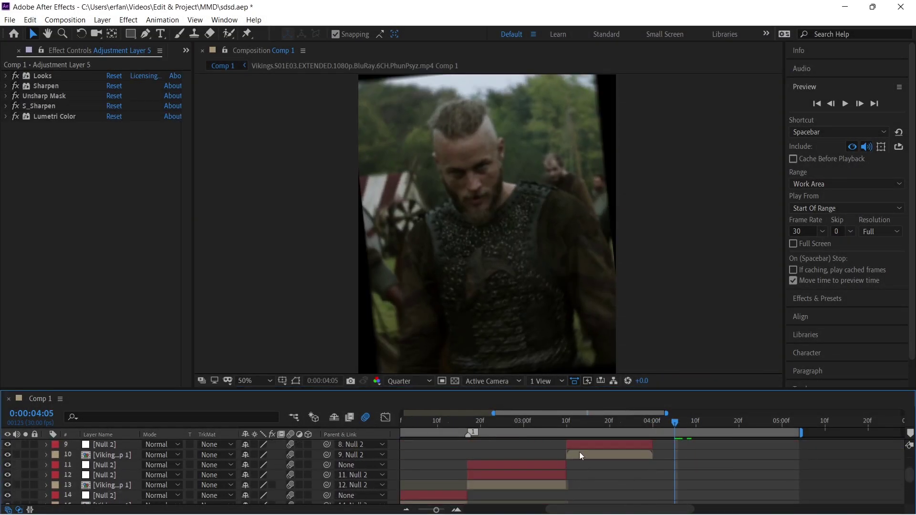
key(Home)
Add a new adjustment layer, Adjustment Layer 6, to Comp 1
right_click(423, 463)
mouse_move(419, 342)
click(591, 433)
scroll(143, 458, up, 2)
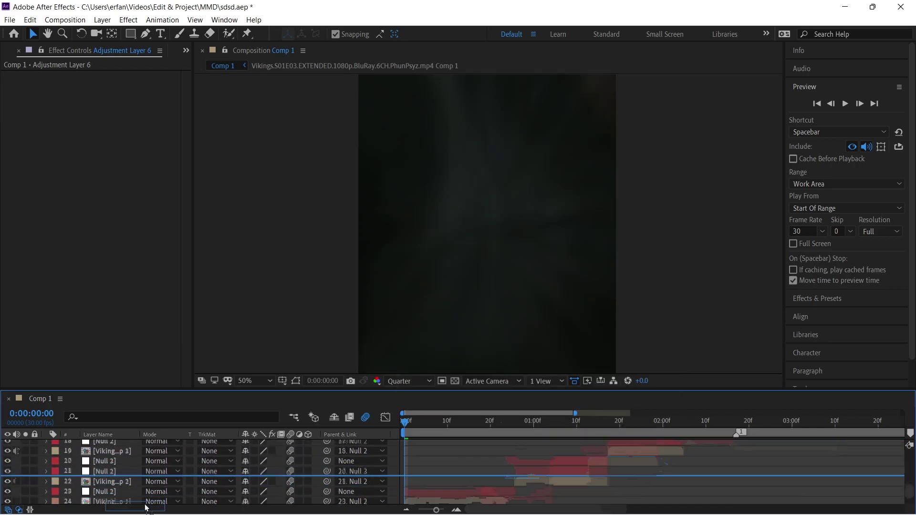
scroll(572, 453, down, 3)
Reveal Null 3's Scale keyframes and move the time to 0:00:00:25
click(572, 485)
key(u)
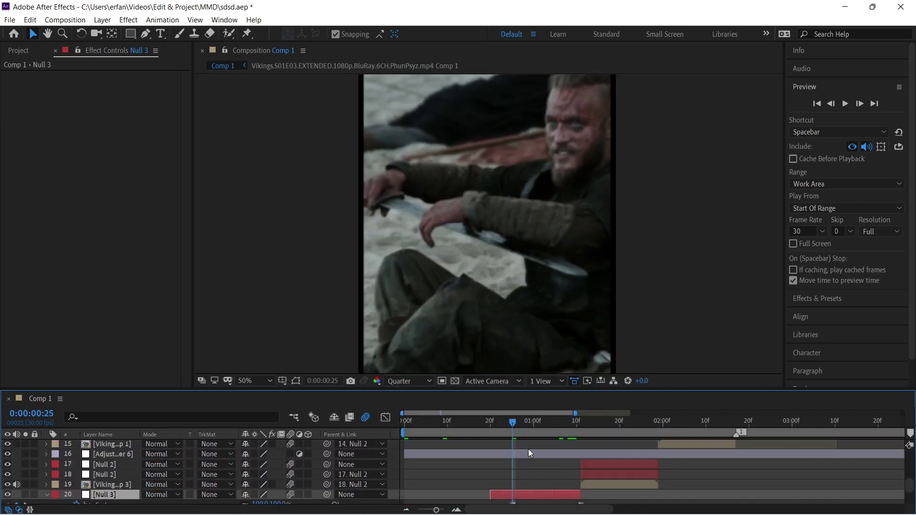
click(591, 454)
key(k)
scroll(635, 450, up, 2)
Apply the Warp effect to Adjustment Layer 6 with Warp Style FishEye
click(506, 462)
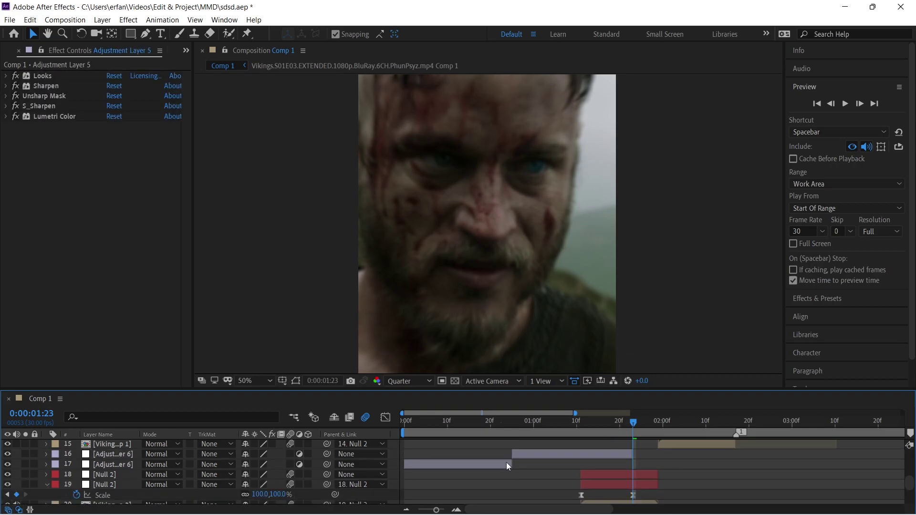
click(816, 298)
text(warp)
double_click(810, 254)
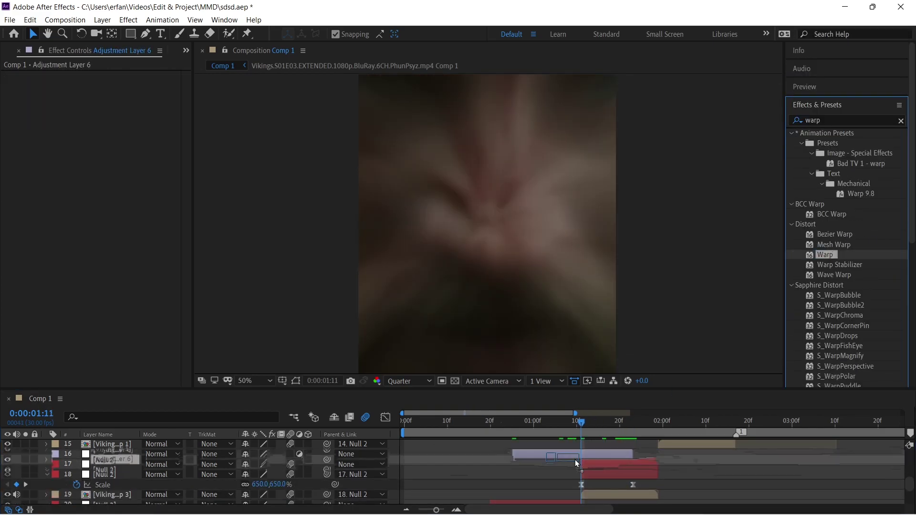
click(143, 86)
click(157, 234)
scroll(270, 446, up, 5)
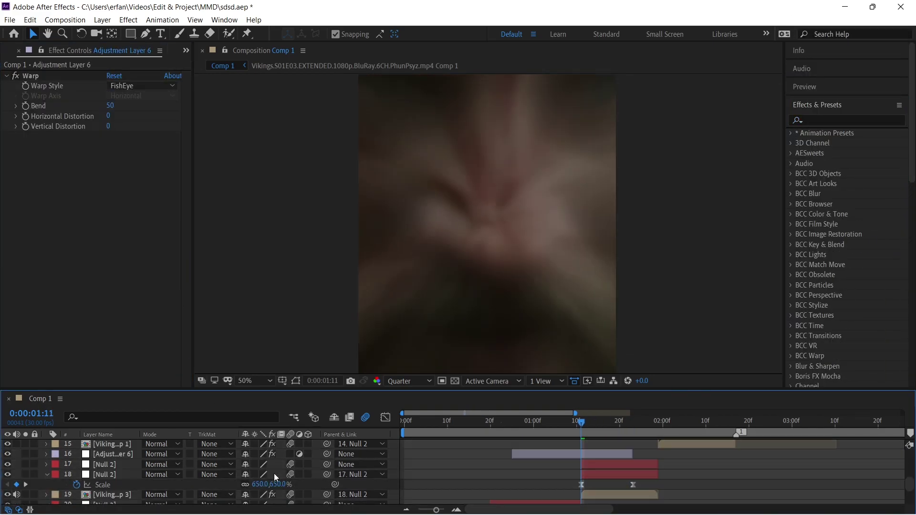
scroll(276, 447, down, 5)
Fit the work area to the layer and keyframe Bend, returning to 0 at 1:23
drag(402, 433, 510, 433)
drag(904, 433, 634, 433)
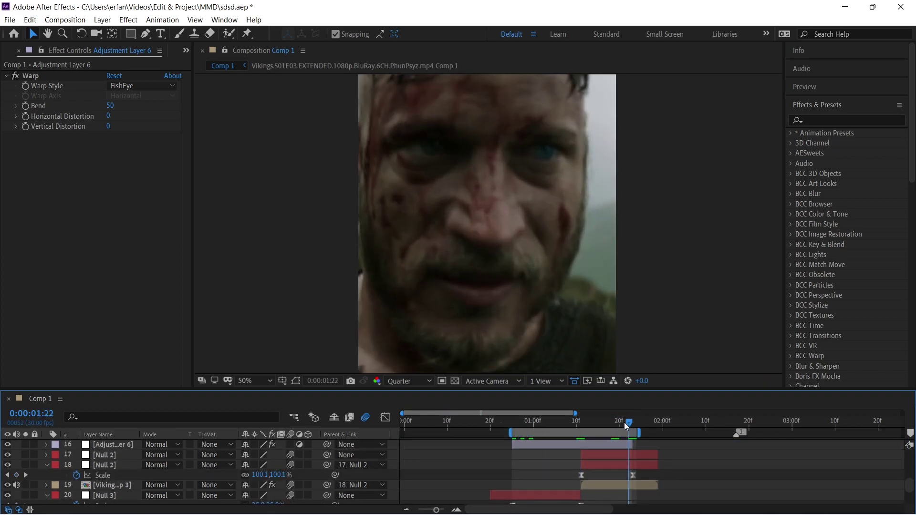
click(26, 106)
key(space)
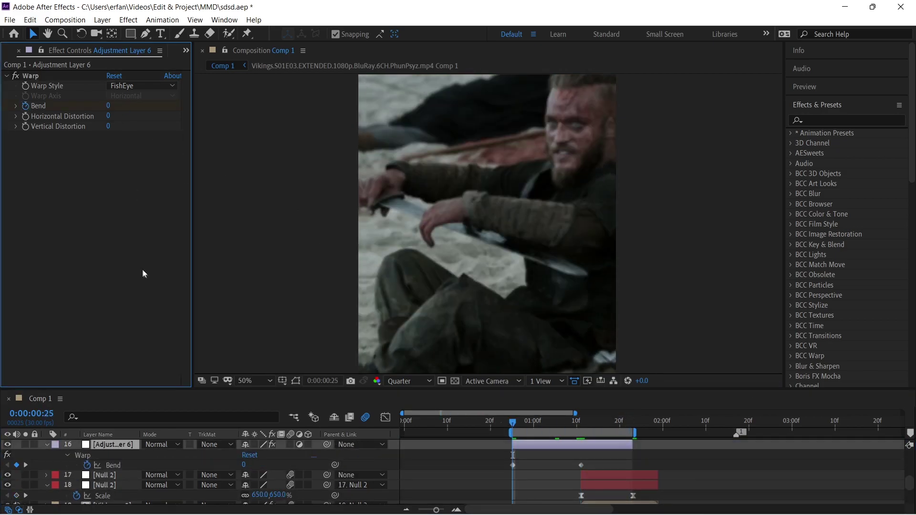
click(249, 464)
text(00)
key(Return)
click(386, 418)
Easy-ease the three Bend keyframes on Adjustment Layer 6 and preview the warp transition
drag(496, 446, 641, 487)
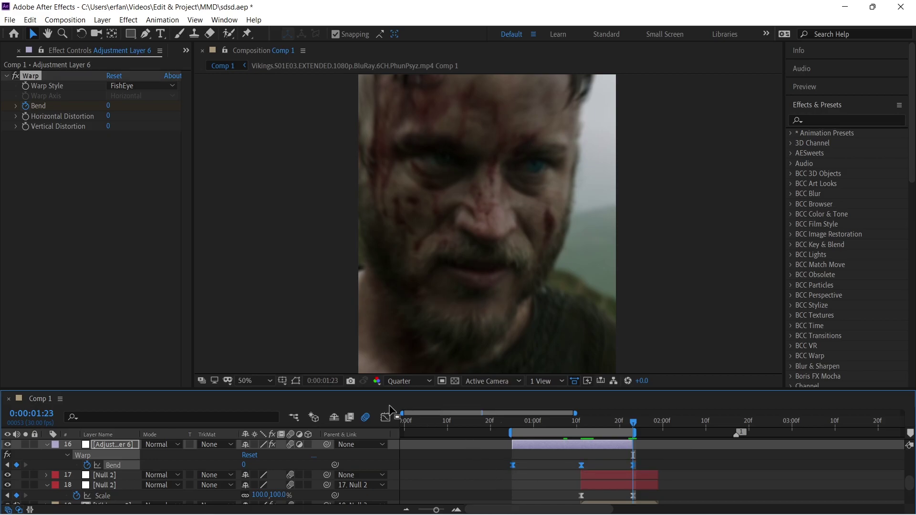
key(F9)
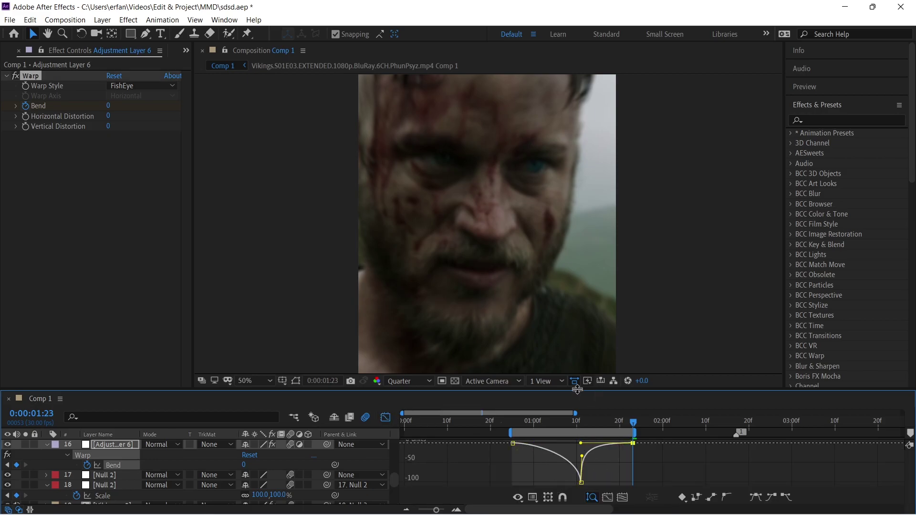
drag(577, 390, 577, 378)
key(=)
drag(570, 458, 529, 477)
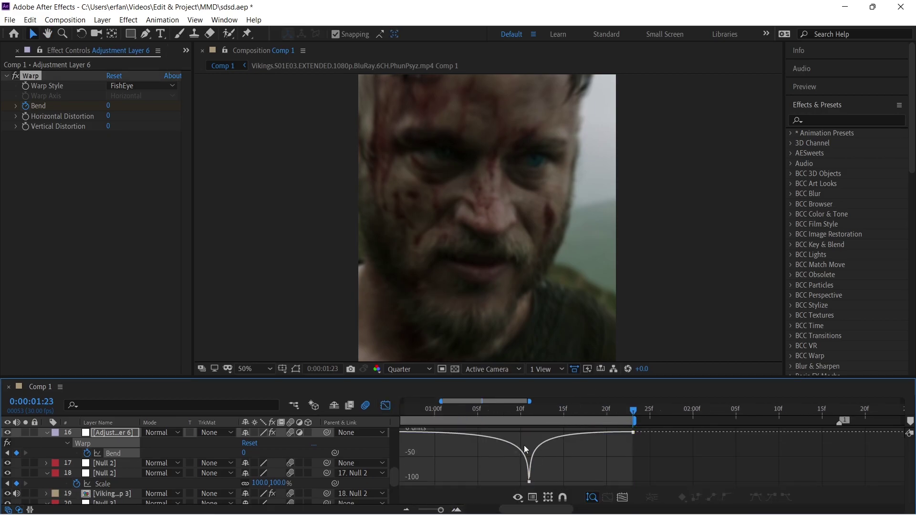
key(space)
key(minus)
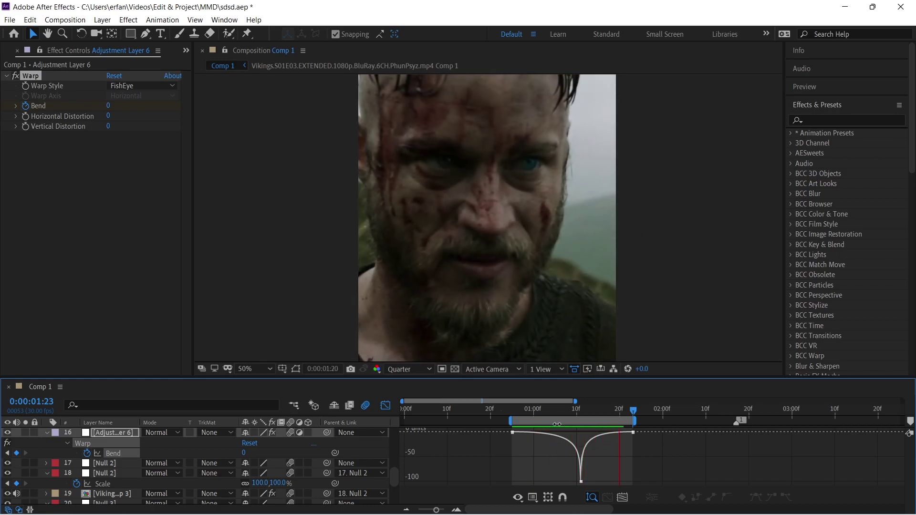
Inspect the Bend curve, then go back to layer bars with the timeline zoomed out
click(456, 510)
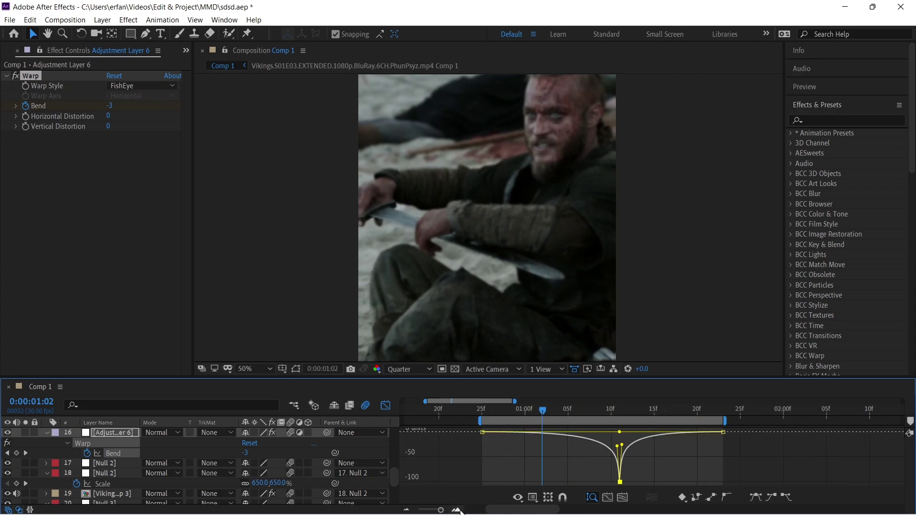
click(457, 510)
key(shift+F3)
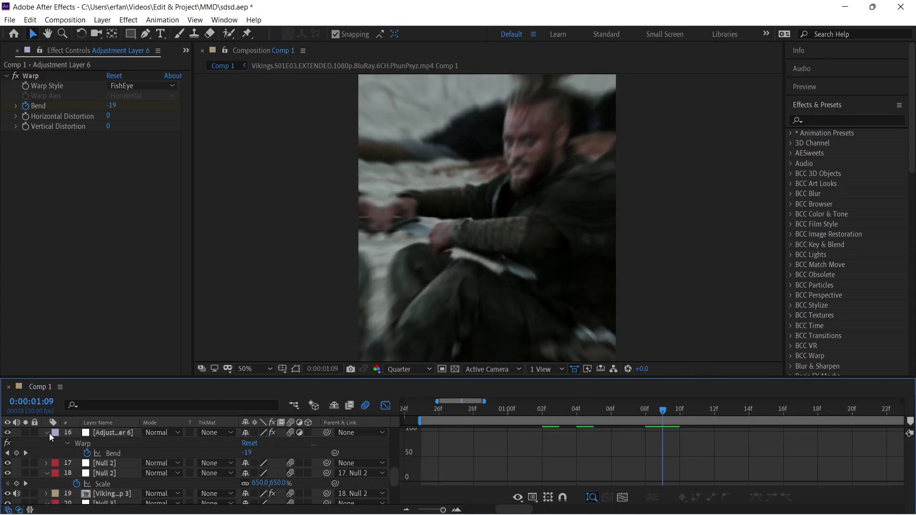
key(minus)
scroll(593, 463, up, 3)
Duplicate the warp adjustment layer with the current time at 1:17
click(580, 483)
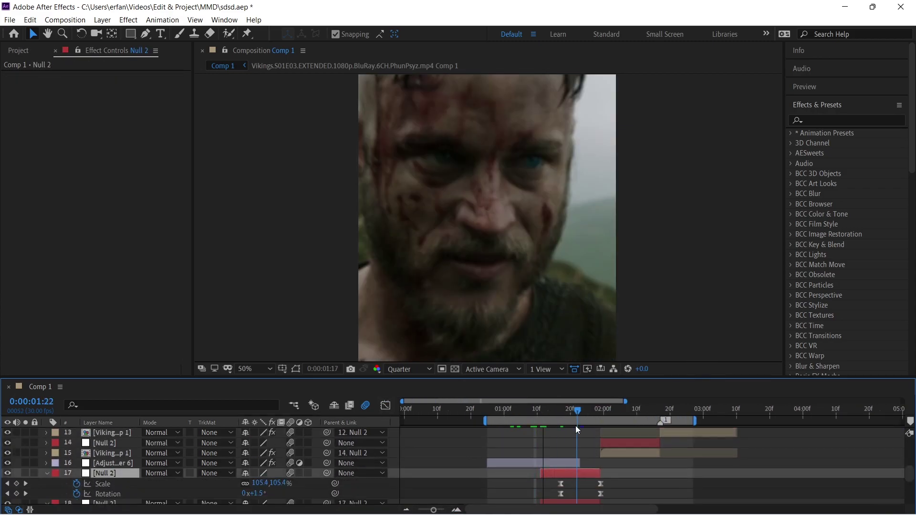
click(101, 467)
key(ctrl+v)
scroll(605, 471, down, 1)
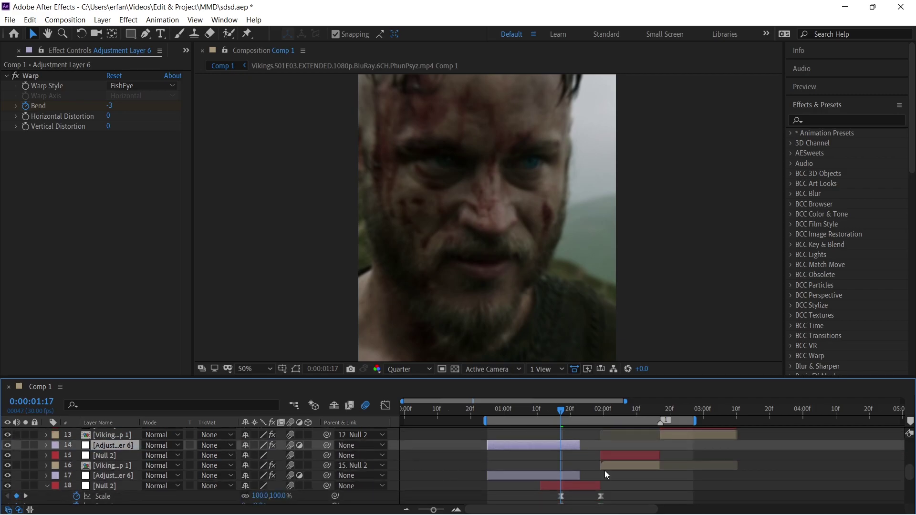
Check the next cut's Null 2 keyframes at 2:13 and the duplicate's Bend curve
click(630, 455)
key(u)
scroll(637, 460, up, 2)
click(645, 417)
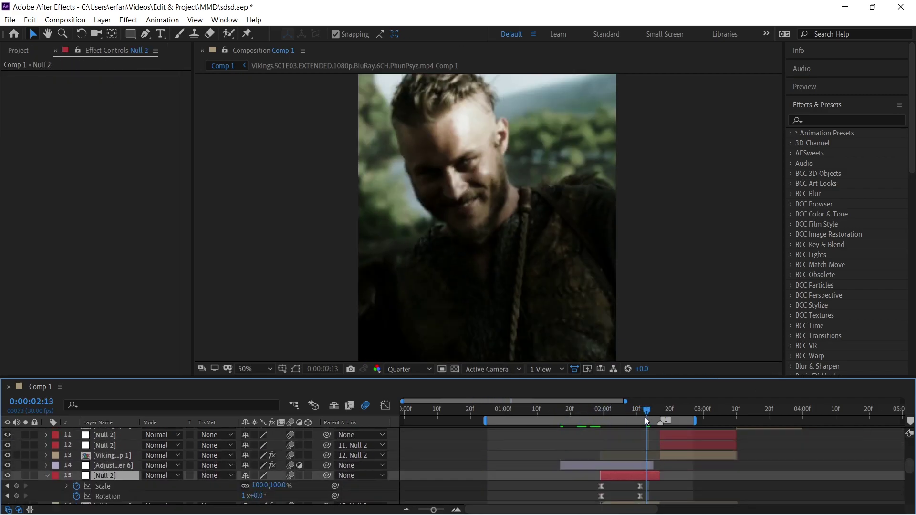
scroll(650, 456, down, 1)
click(619, 456)
key(u)
key(shift+F3)
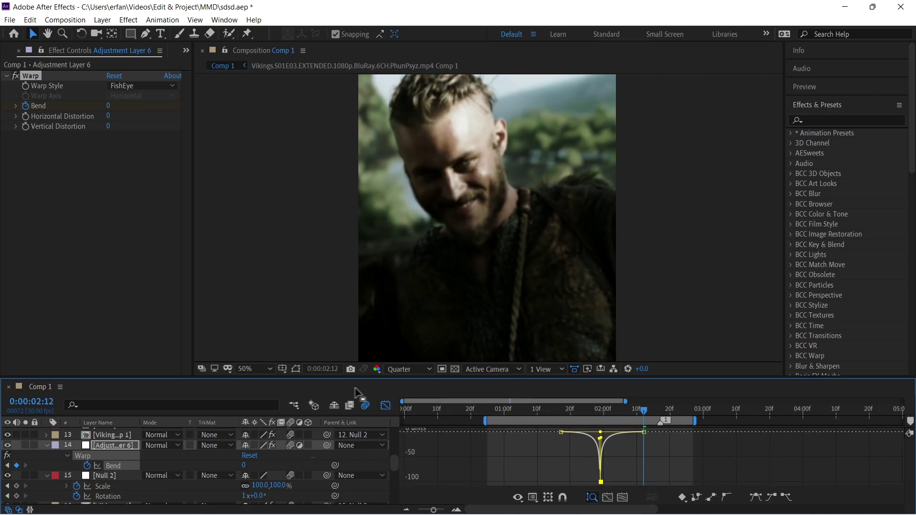
key(shift+F3)
key(u)
Shift the duplicated warp layer to the next cut near 2:24, ending its Bend at 3:23
click(120, 489)
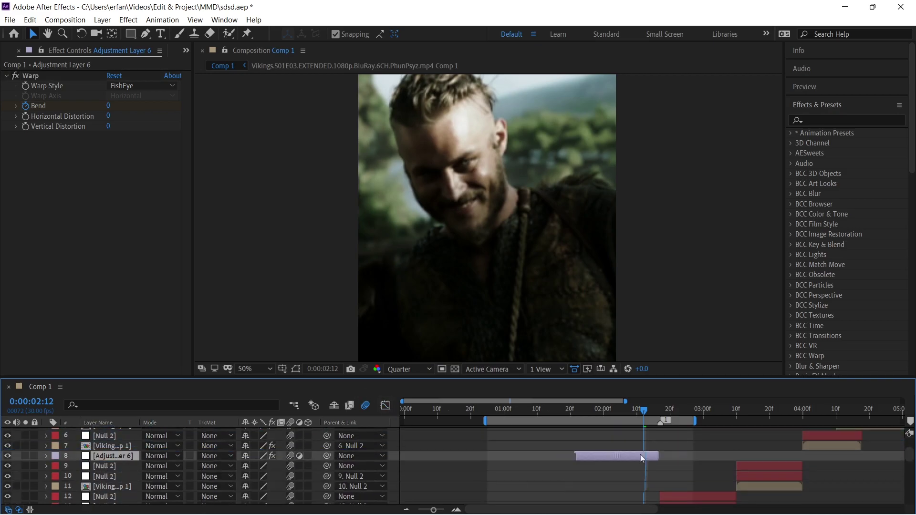
drag(641, 454, 719, 481)
click(690, 448)
drag(690, 448, 697, 448)
key(u)
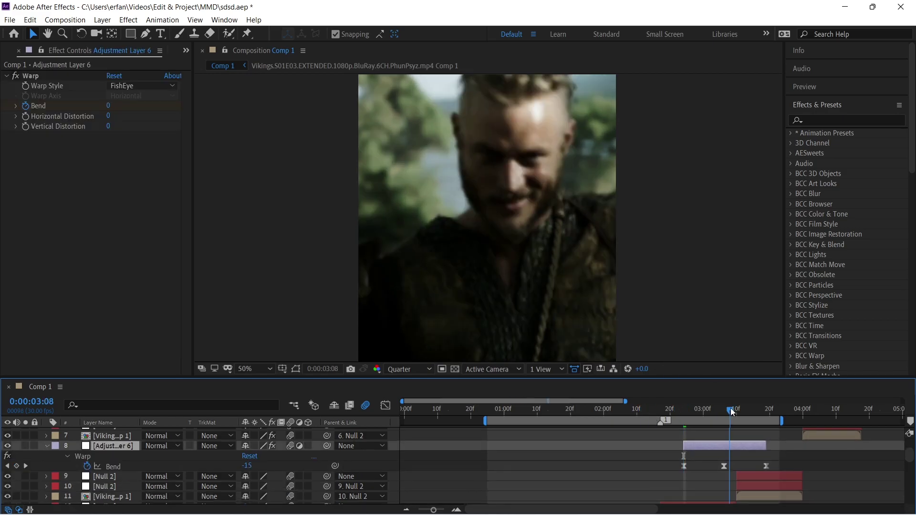
click(759, 472)
key(u)
click(780, 417)
drag(766, 456, 778, 456)
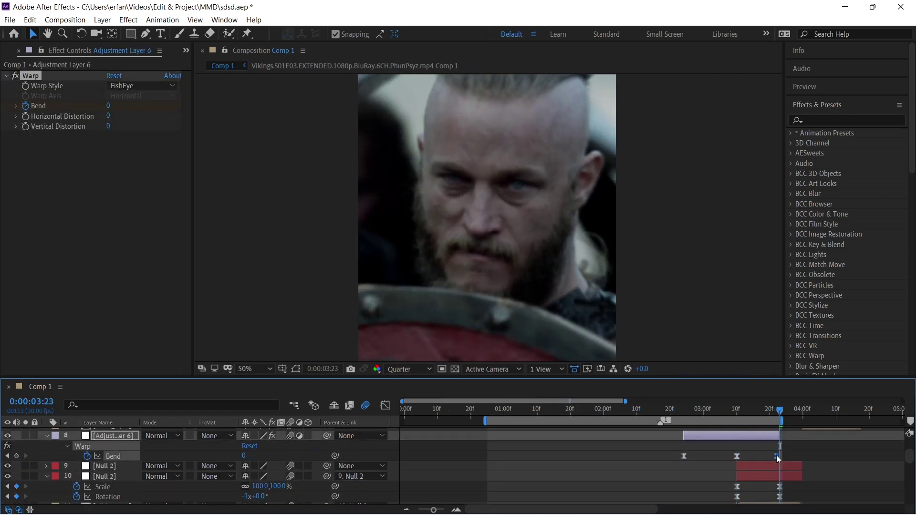
key(shift+F3)
key(shift+F3)
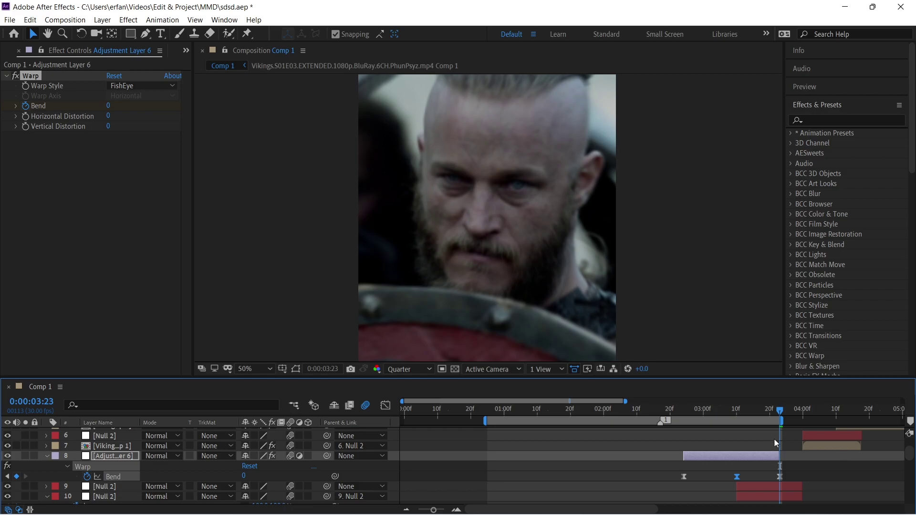
Move the current time onto the Scale keyframes at 4:13
scroll(596, 458, up, 2)
mouse_move(558, 409)
mouse_down()
mouse_move(596, 427)
mouse_move(542, 432)
mouse_move(628, 410)
mouse_up()
scroll(583, 453, down, 3)
click(573, 457)
scroll(543, 432, up, 2)
click(579, 448)
Select Adjustment Layer 6 and switch between its Bend curve and the layer bars
click(604, 468)
click(628, 448)
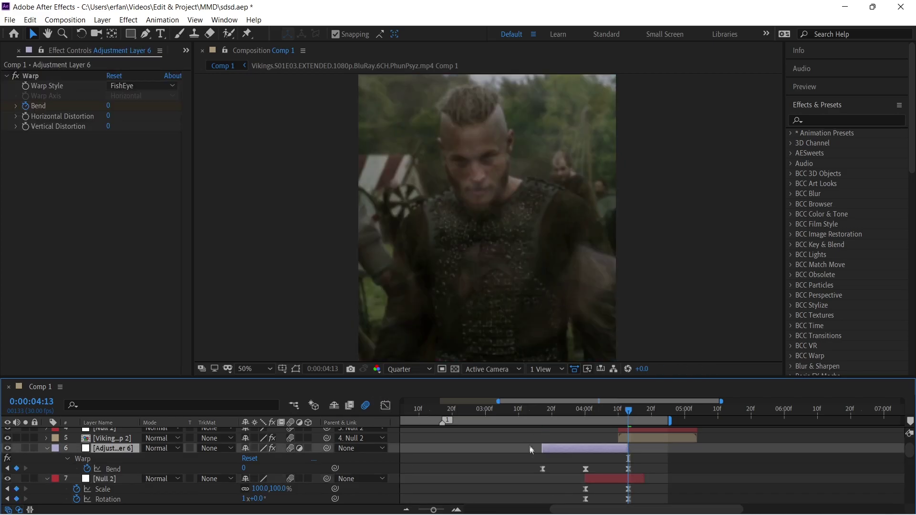
click(386, 406)
click(386, 405)
scroll(384, 410, down, 2)
click(386, 405)
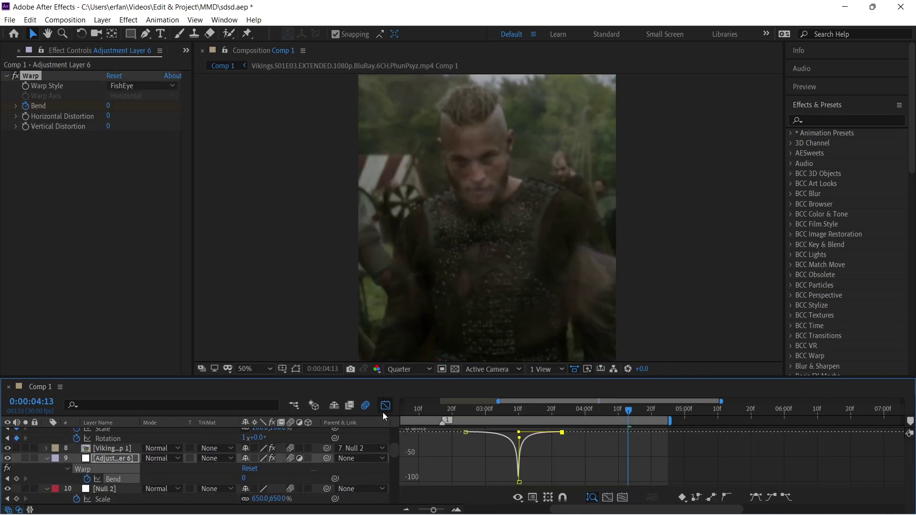
click(385, 405)
Undo the last two changes, review the Bend curve, scrub the warp, and return to the start
key(ctrl+z)
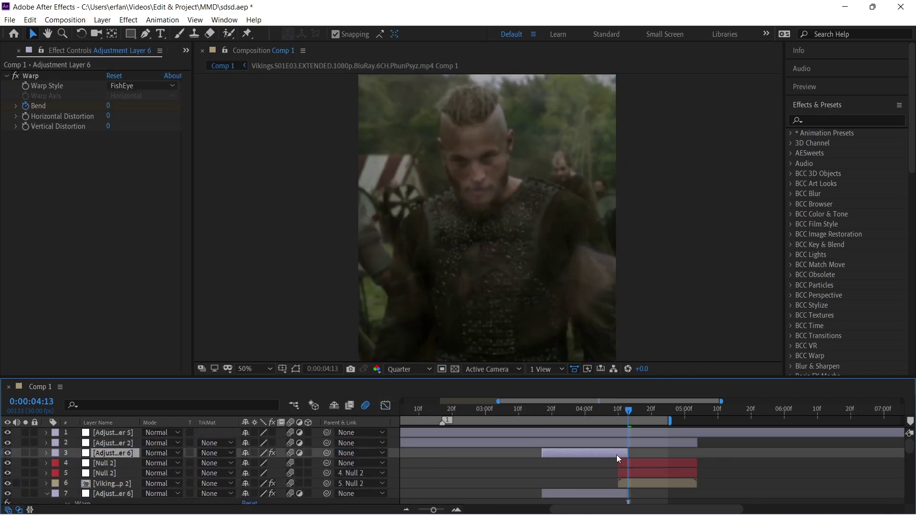
key(ctrl+z)
key(ctrl+z)
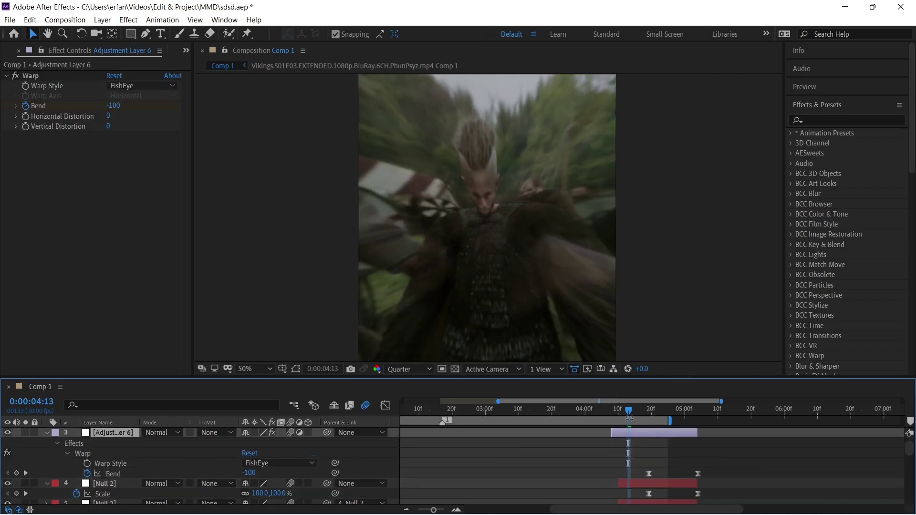
key(shift+F3)
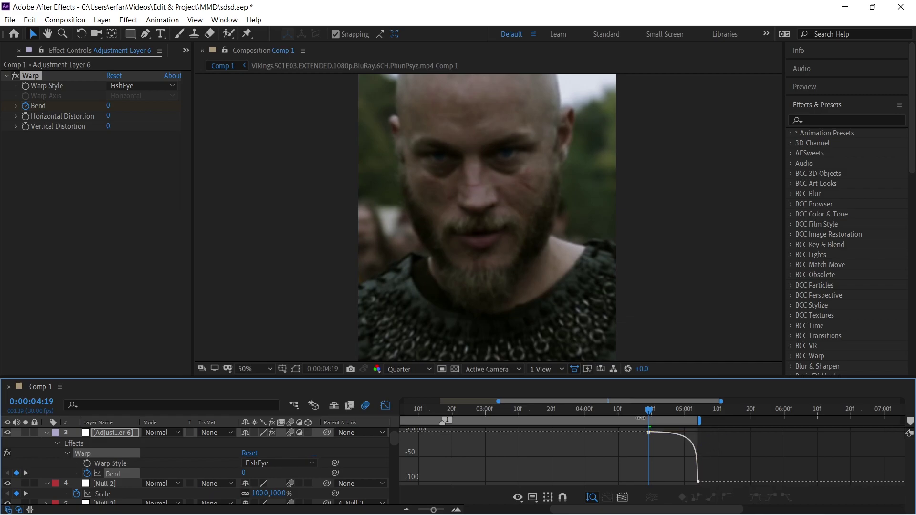
key(shift+F3)
drag(640, 419, 692, 420)
key(Home)
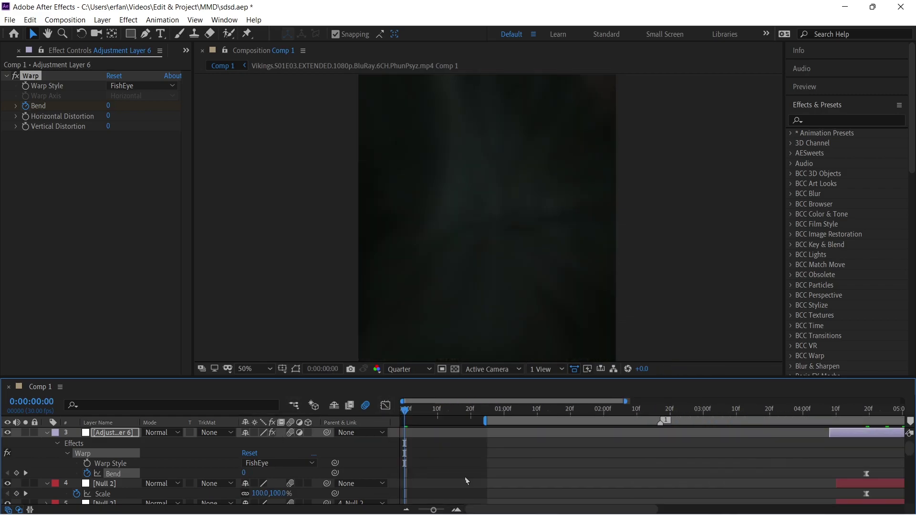
Try moving the middle Bend keyframe to frame 10, undo it, and preview the opening warp
scroll(480, 471, down, 10)
scroll(438, 465, down, 3)
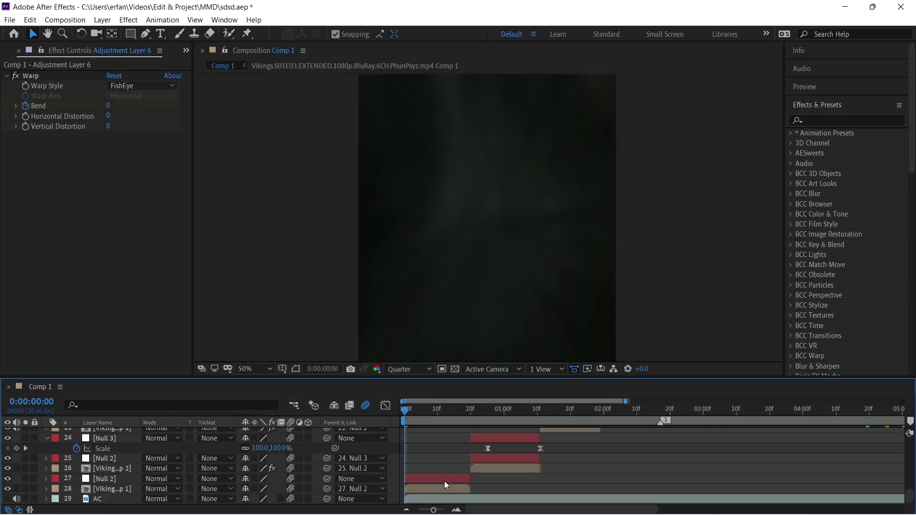
scroll(440, 485, down, 3)
scroll(430, 448, down, 3)
drag(458, 458, 471, 458)
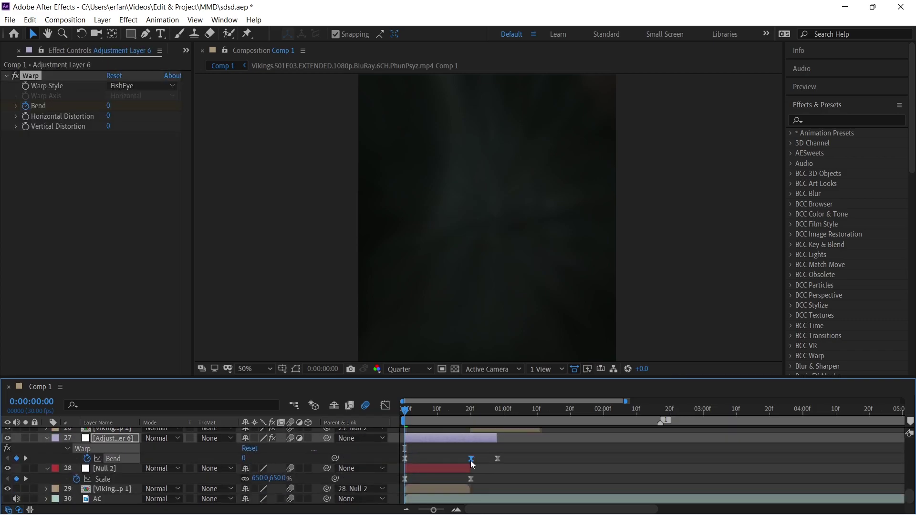
click(438, 410)
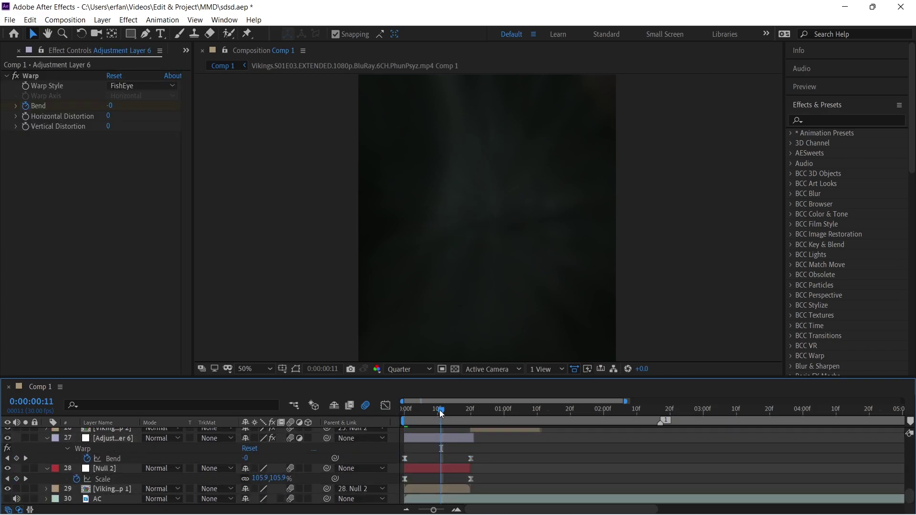
drag(470, 458, 439, 461)
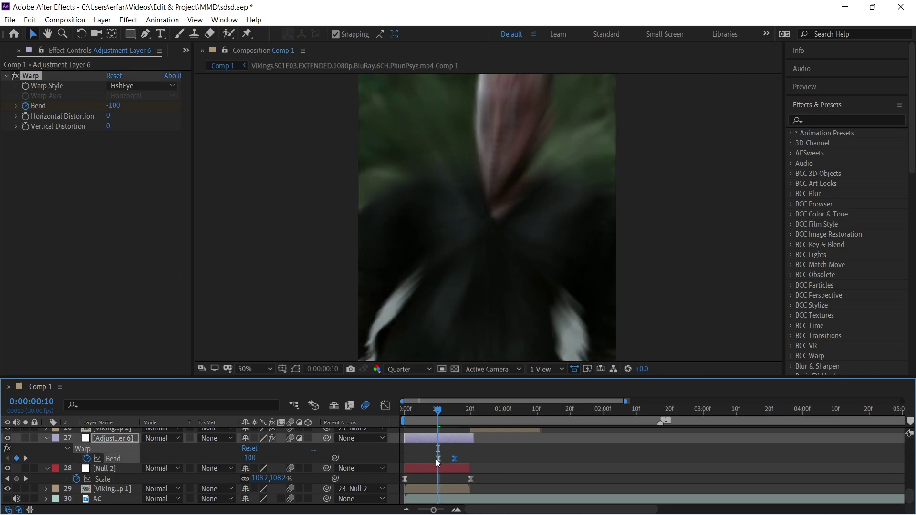
key(ctrl+z)
key(shift+F3)
key(space)
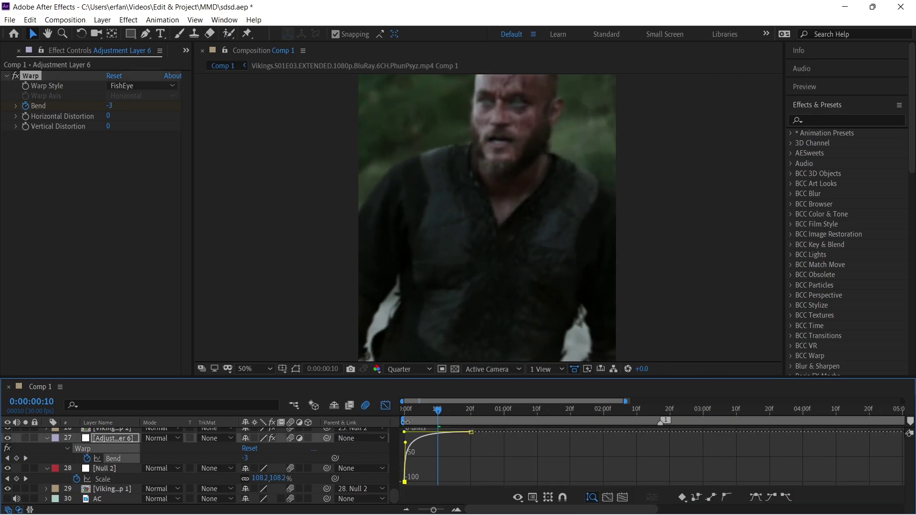
key(space)
key(shift+F3)
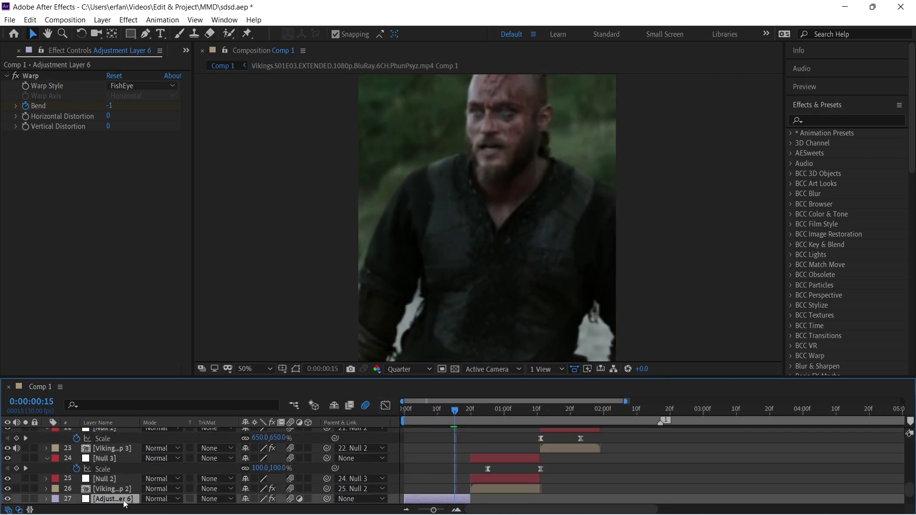
Place a warp layer over the cut near frame 20 and check its Bend curve there
drag(433, 459, 506, 458)
key(u)
drag(471, 410, 445, 443)
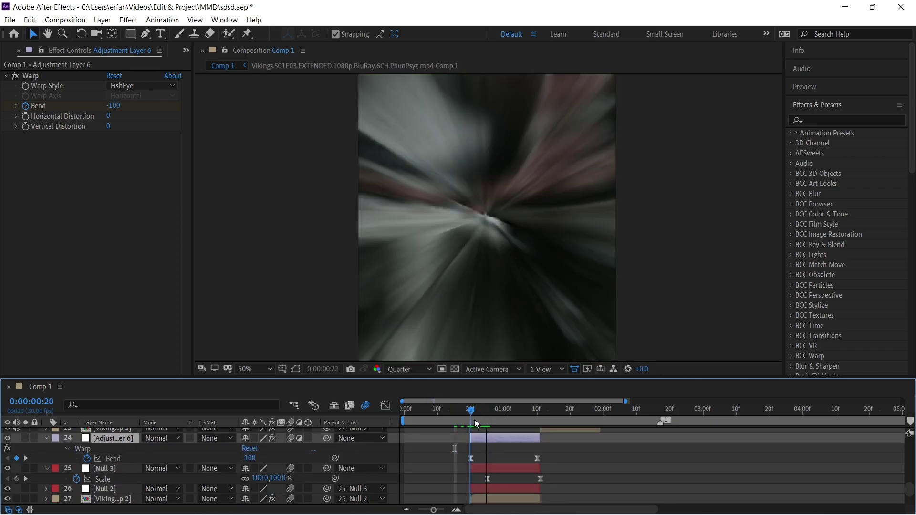
key(k)
key(shift+F3)
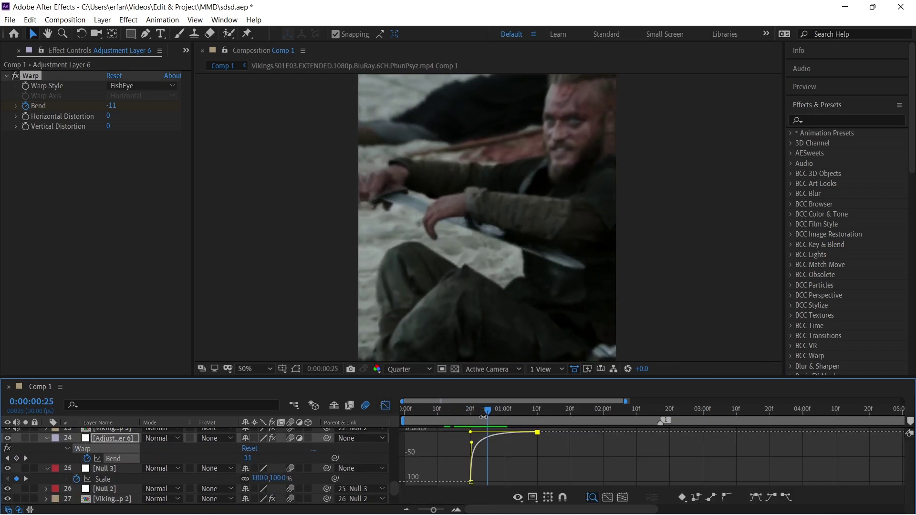
click(253, 460)
drag(472, 413, 471, 411)
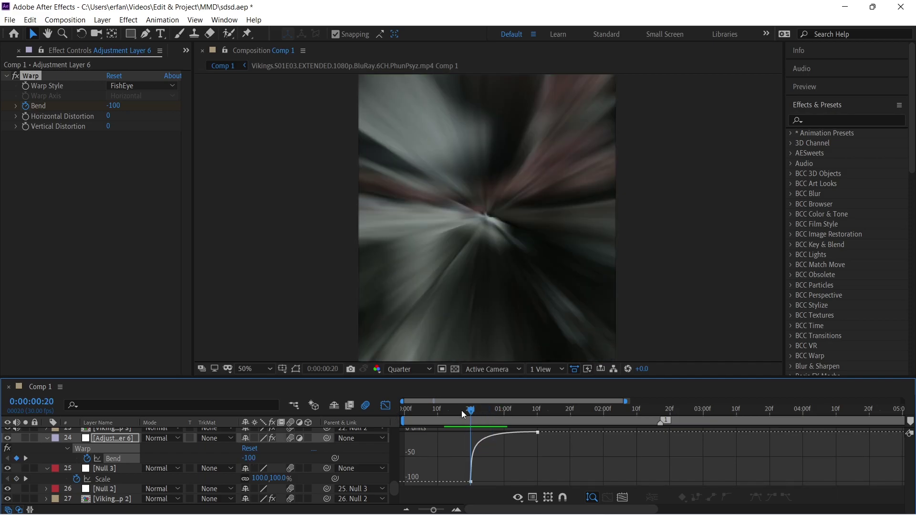
key(shift+F3)
scroll(457, 477, up, 10)
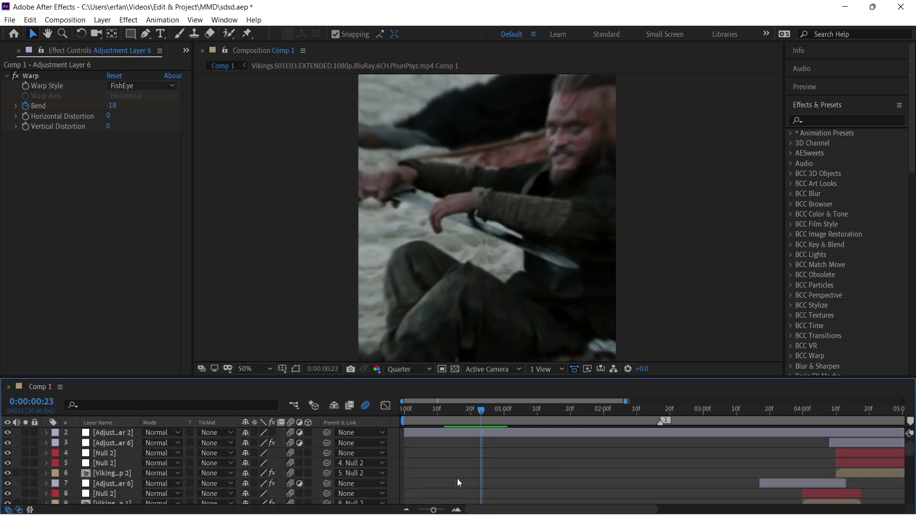
key(minus)
key(minus)
key(XF86AudioLowerVolume)
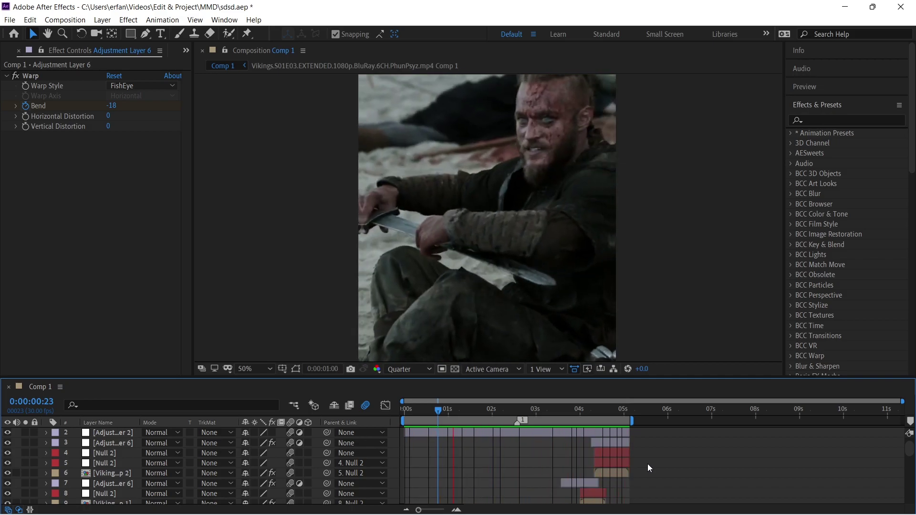
scroll(478, 437, down, 4)
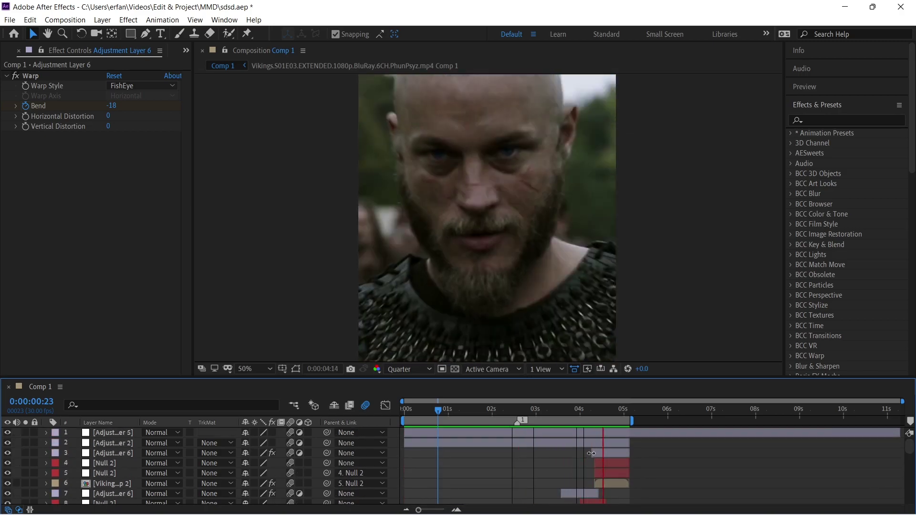
scroll(608, 448, up, 3)
Show the animated opacity of the Viking clip on layer 6 and play it back
click(609, 452)
key(t)
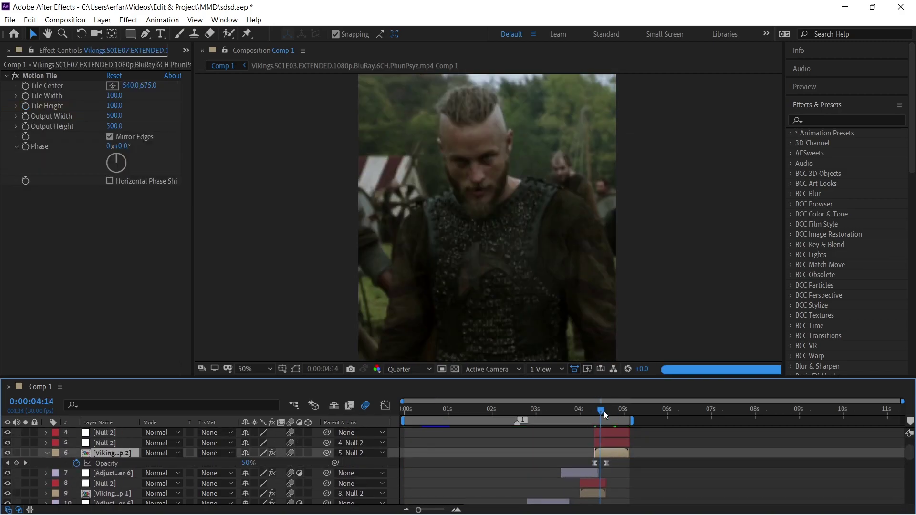
key(space)
scroll(644, 474, up, 3)
Create Adjustment Layer 7 and move it above Adjustment Layer 2
key(ctrl+alt+y)
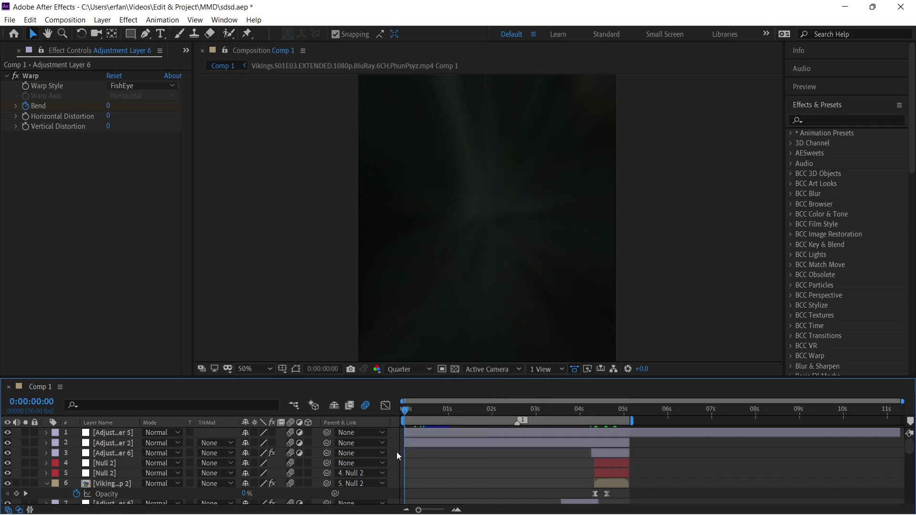
click(586, 443)
key(o)
key(ctrl+])
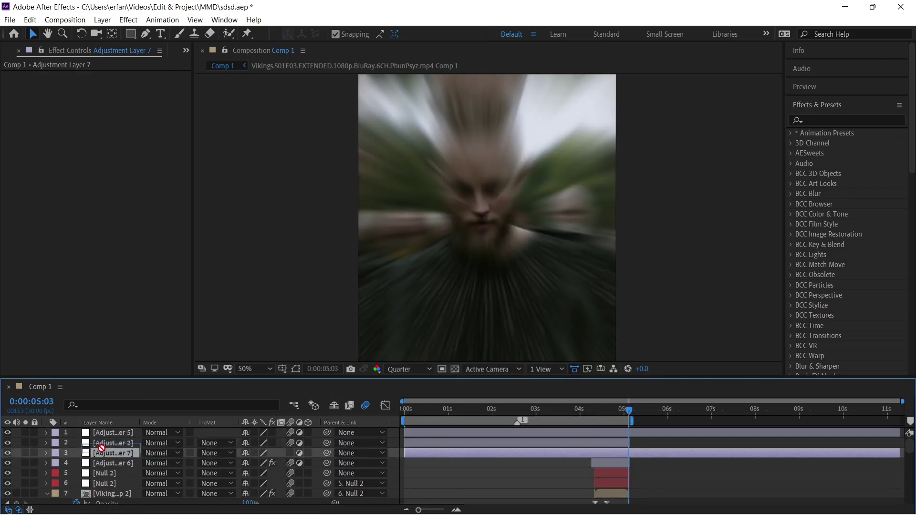
Search 's_fli', apply Sapphire S_Flicker to Adjustment Layer 7, and preview the composition
click(840, 120)
text(s_fli)
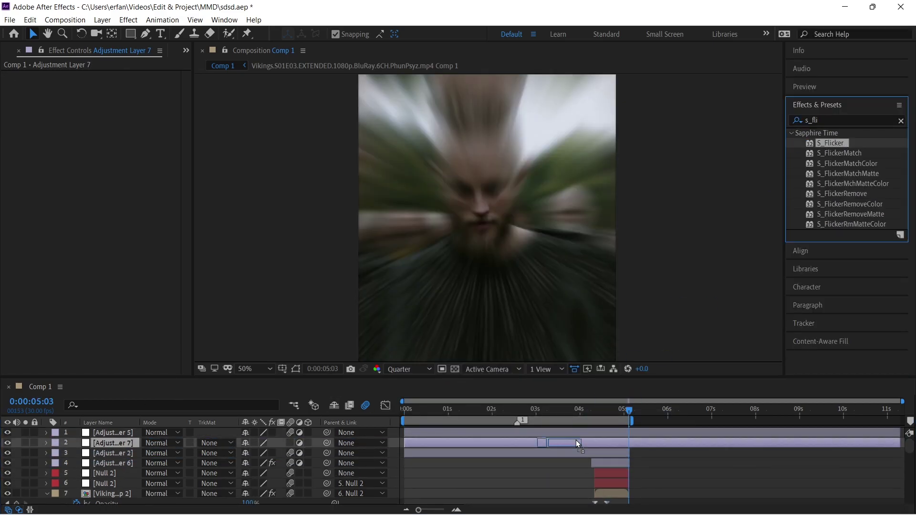
drag(821, 143, 576, 443)
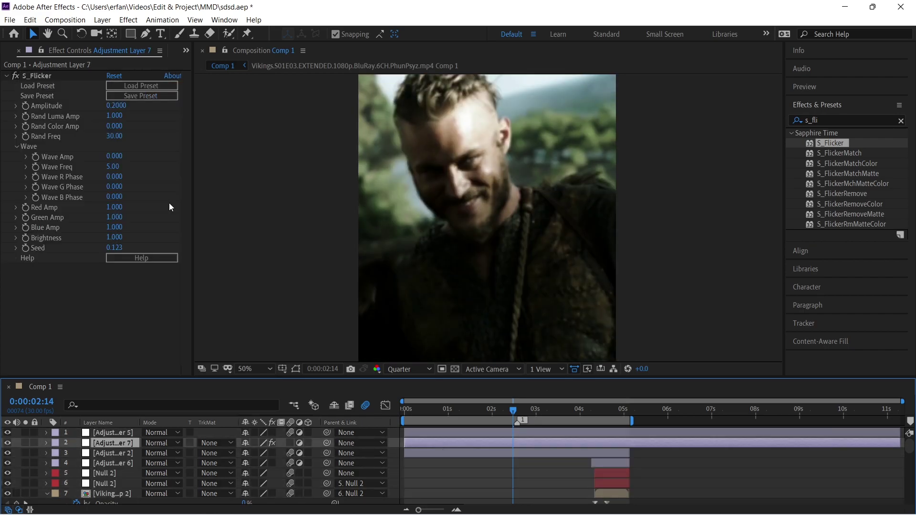
key(space)
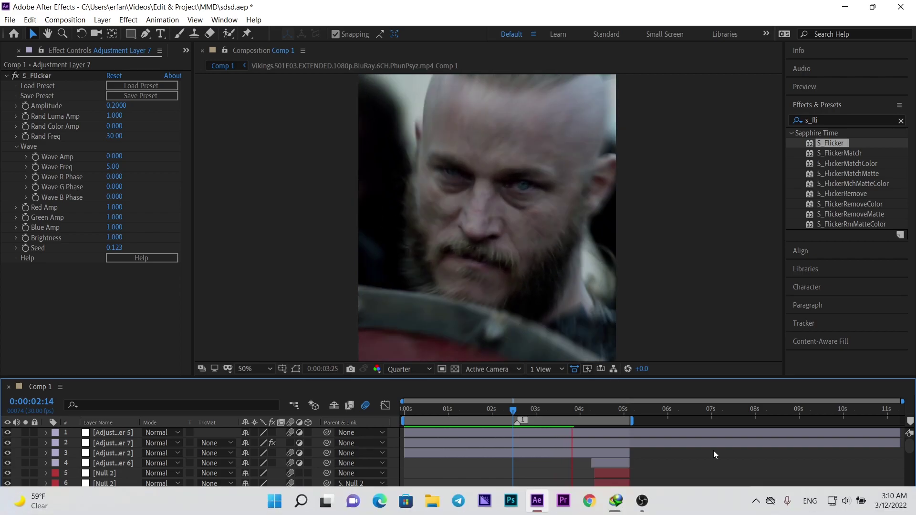
scroll(652, 480, down, 1)
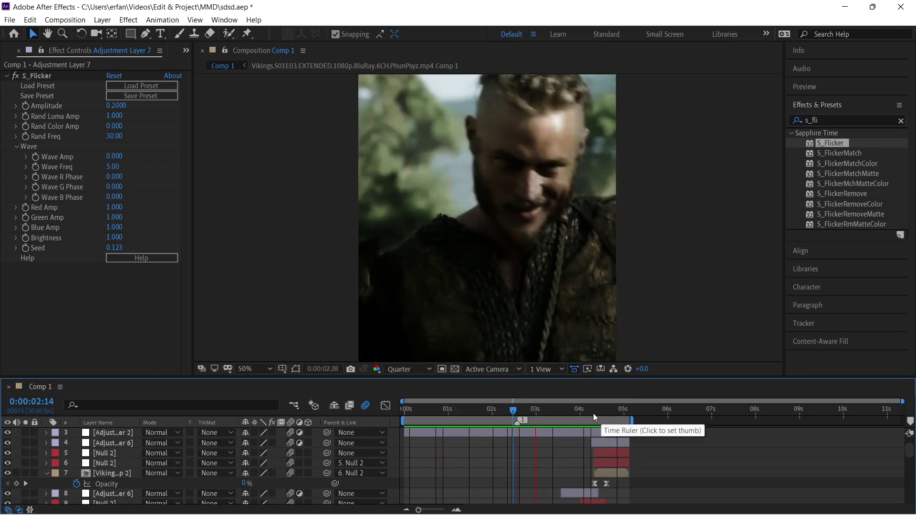
Check Adjustment Layer 6's keyframed Bend, then open the Viking precomp Comp 2 and preview it
click(594, 413)
click(602, 442)
key(u)
scroll(596, 443, down, 2)
double_click(606, 473)
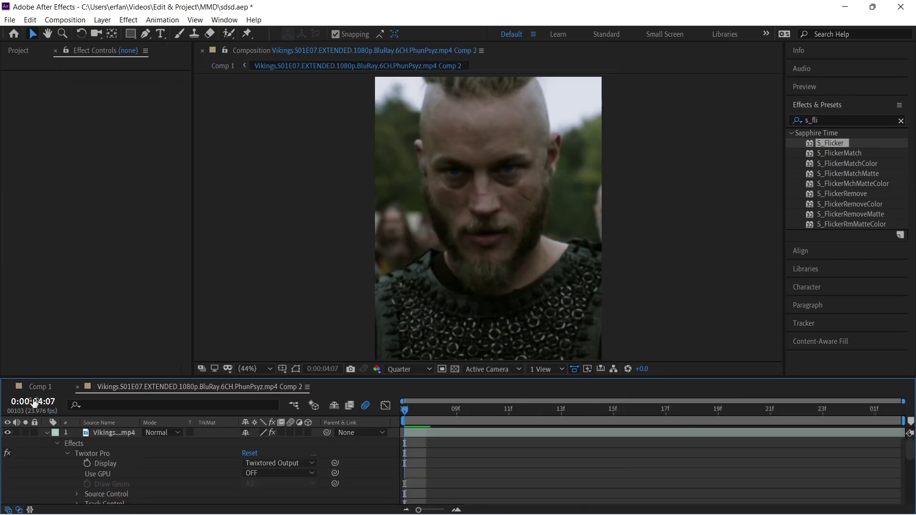
key(space)
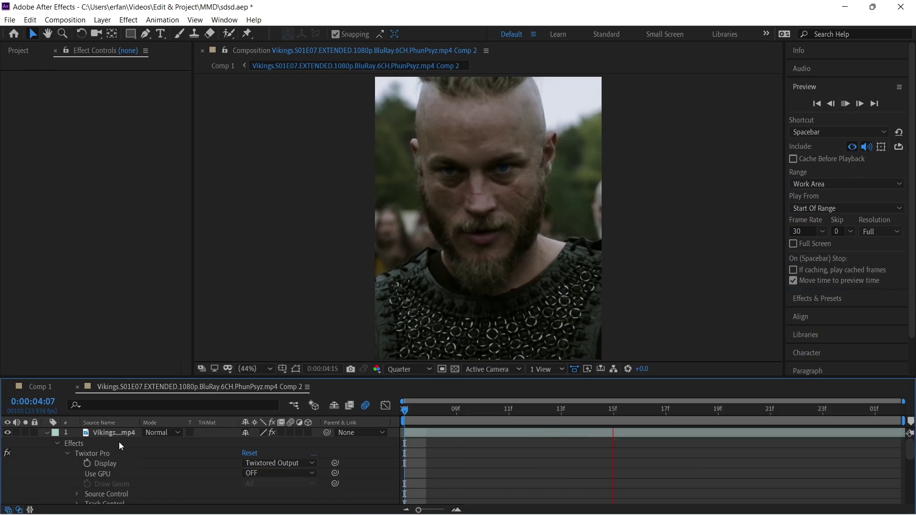
click(114, 432)
Apply the Glitchify effect to the Vikings clip layer in Comp 2
click(55, 432)
click(47, 433)
click(816, 298)
double_click(838, 120)
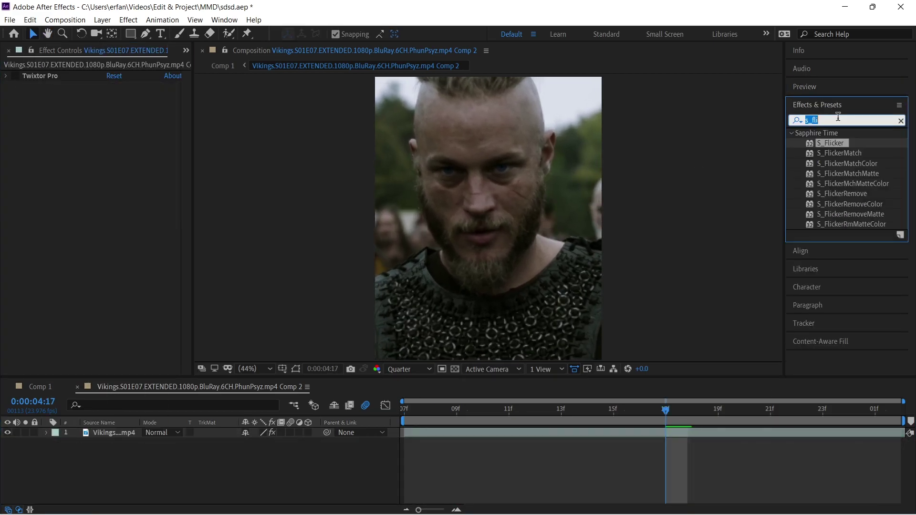
text(glitchi)
drag(829, 143, 352, 239)
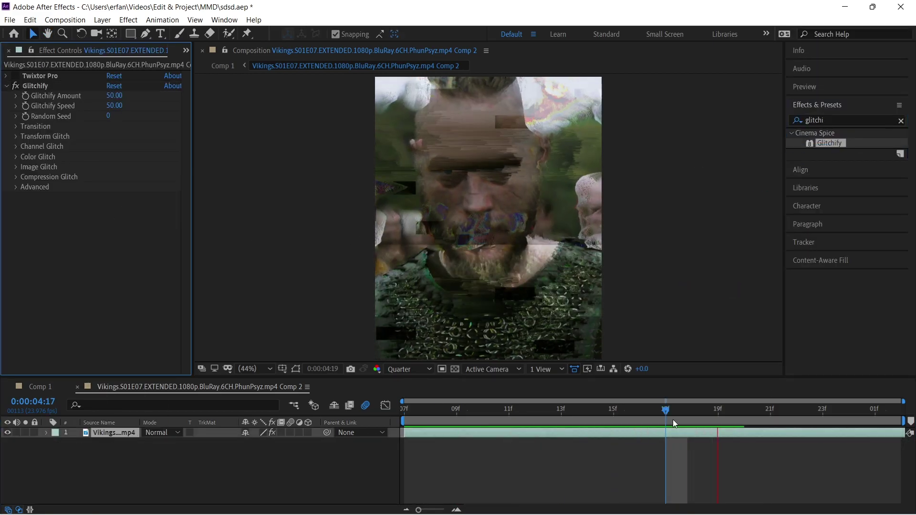
Lower Glitchify Amount and keyframe Glitchify Speed, trying values 20 and 36
click(648, 413)
mouse_move(114, 95)
mouse_down()
mouse_move(84, 104)
mouse_move(110, 106)
mouse_up()
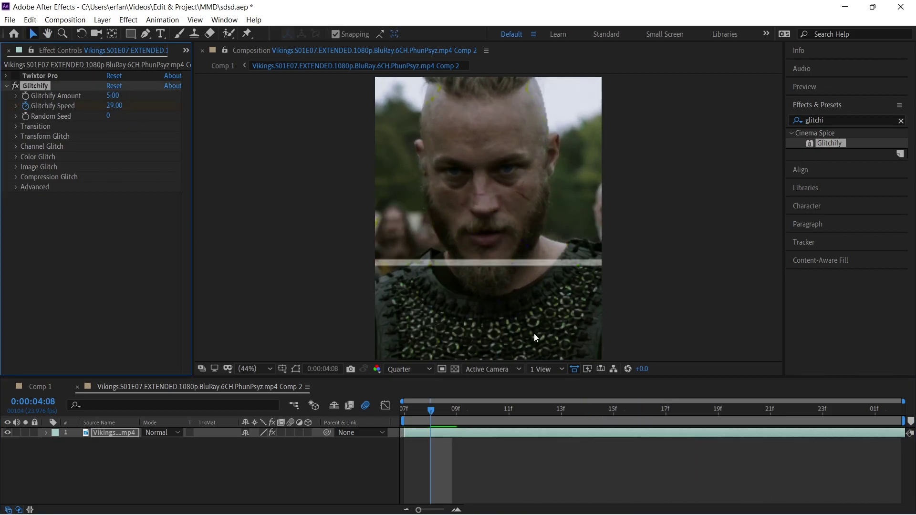
key(u)
click(250, 473)
text(20)
key(Return)
drag(509, 470, 353, 494)
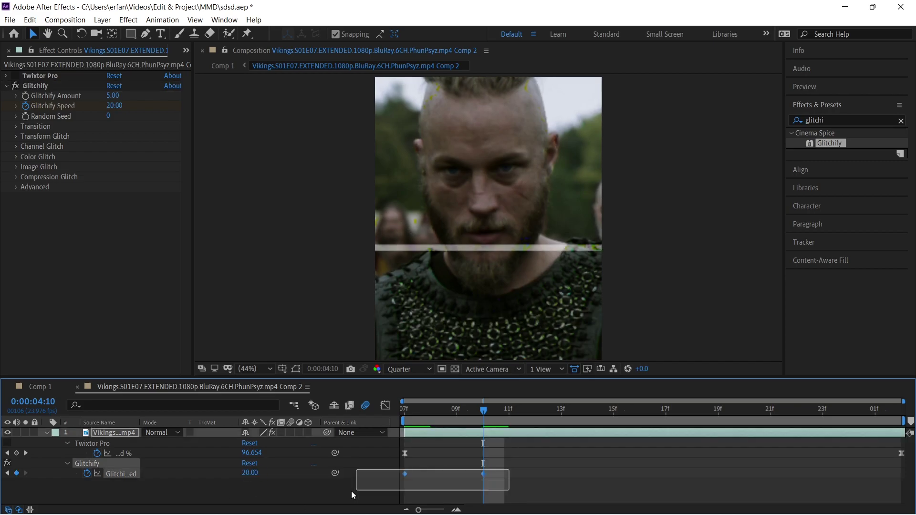
click(114, 106)
text(1)
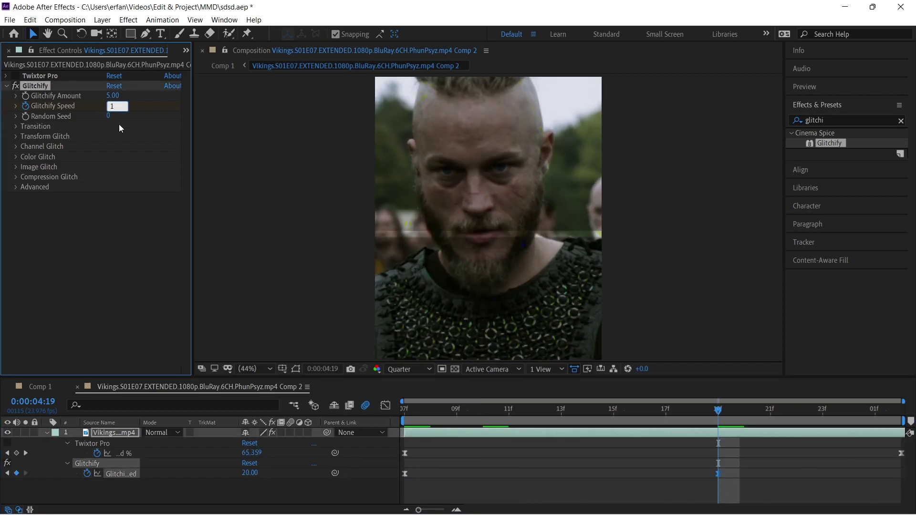
key(BackSpace)
text(36)
key(Return)
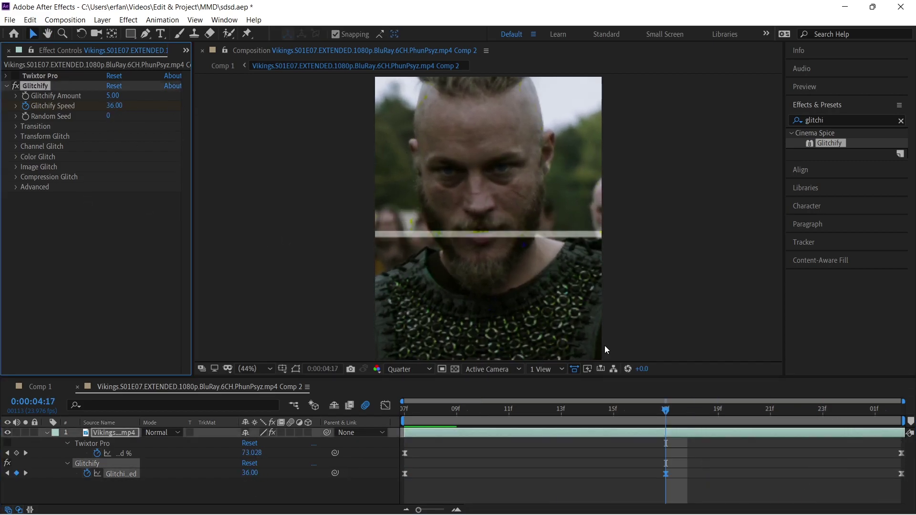
Try Glitchify Speed values 75, 100 and 0, undoing a keyframe move to the layer end
text(75)
key(Return)
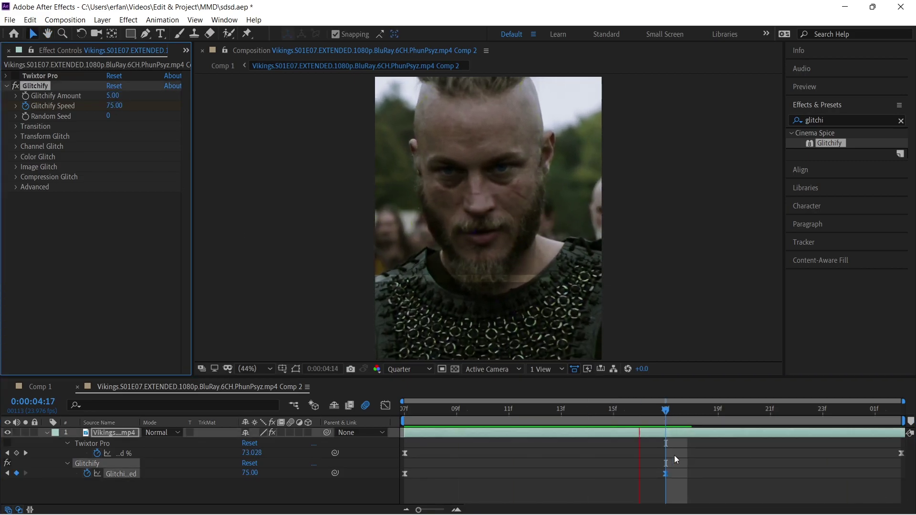
click(114, 106)
text(100)
key(Return)
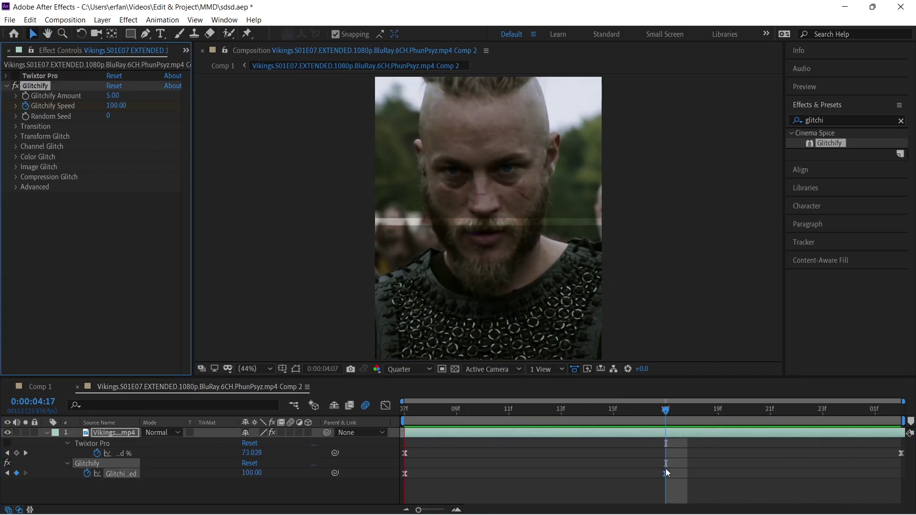
click(114, 105)
text(0)
key(Return)
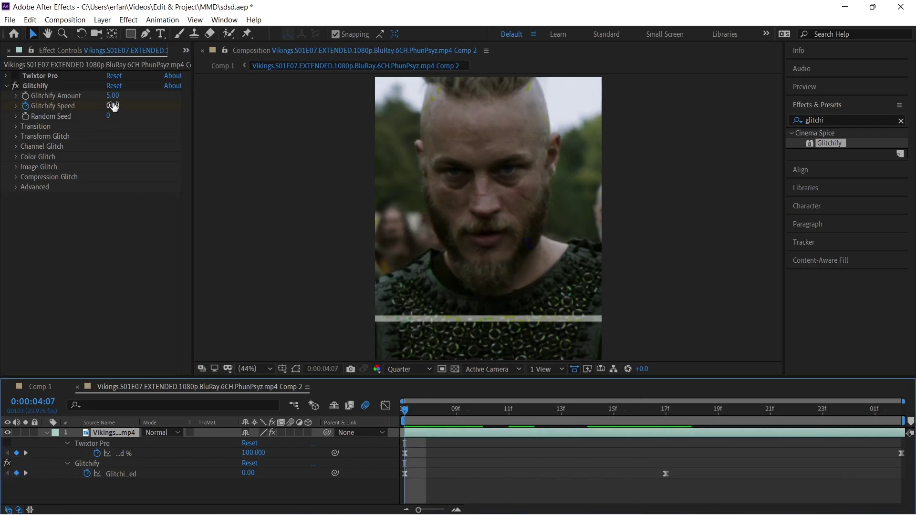
drag(666, 473, 901, 473)
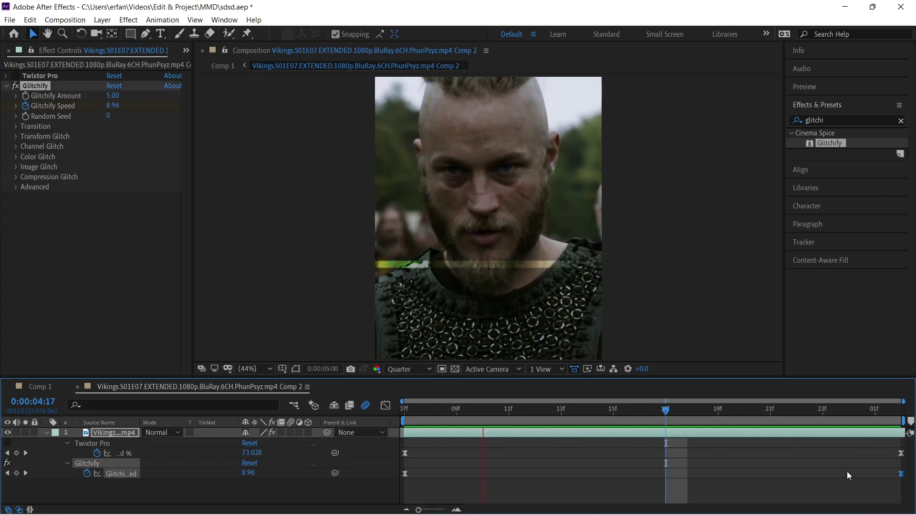
key(ctrl+z)
Set Glitchify Amount to 50, easy-ease the Glitchify keyframes and move them to the layer end
click(114, 96)
text(50)
key(Return)
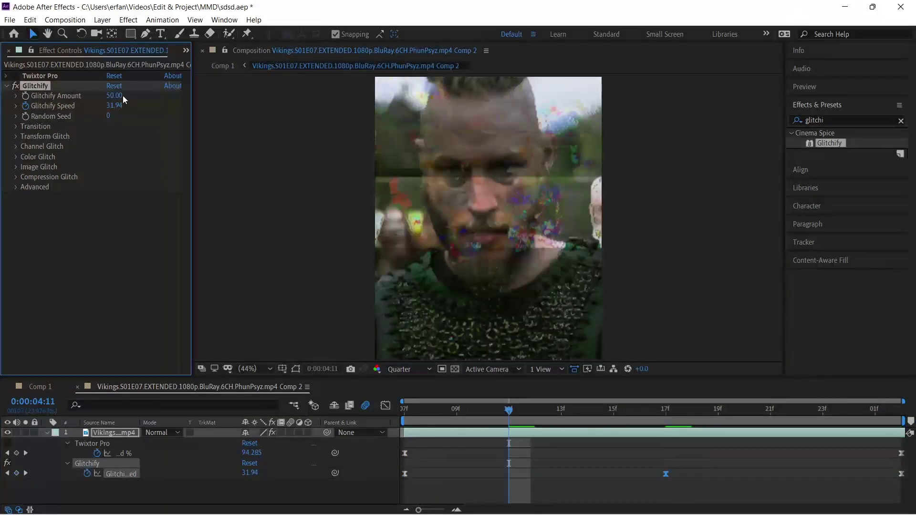
drag(122, 97, 28, 98)
key(ctrl+z)
key(ctrl+z)
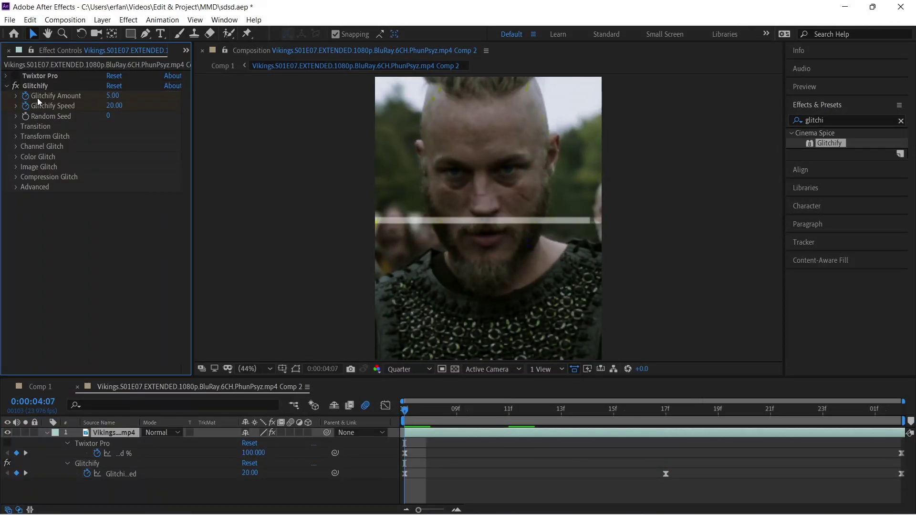
key(u)
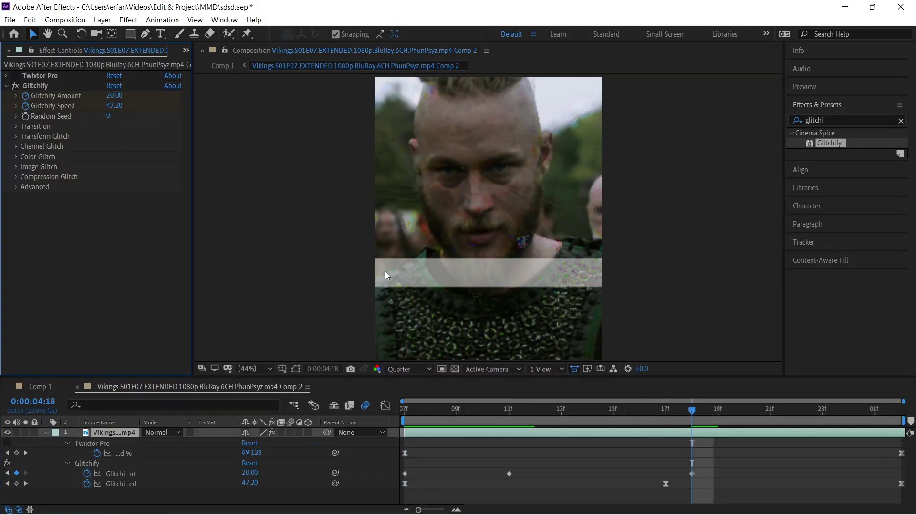
drag(381, 468, 528, 477)
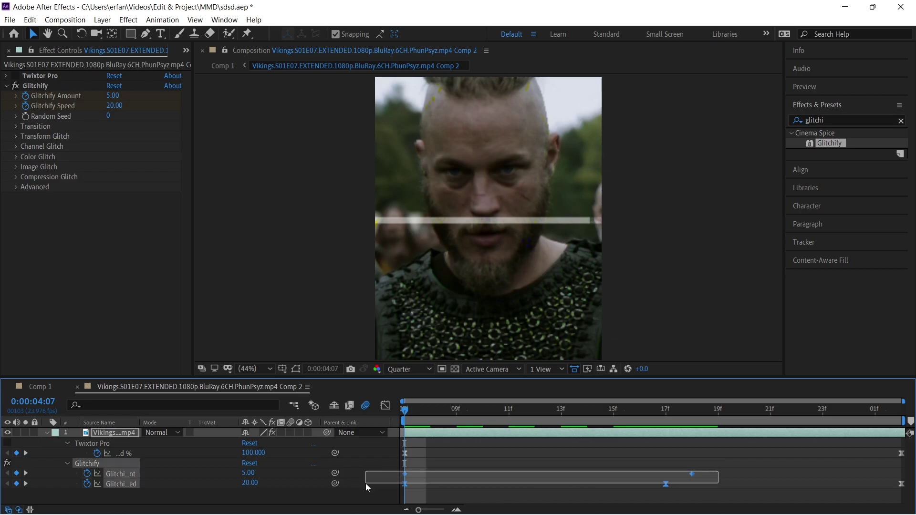
drag(696, 470, 365, 483)
key(F9)
drag(692, 473, 902, 474)
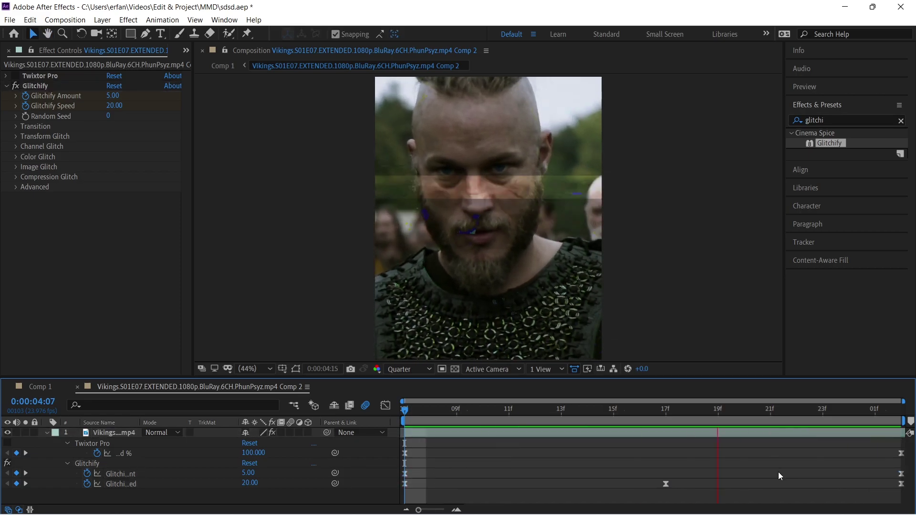
drag(666, 484, 897, 483)
click(413, 486)
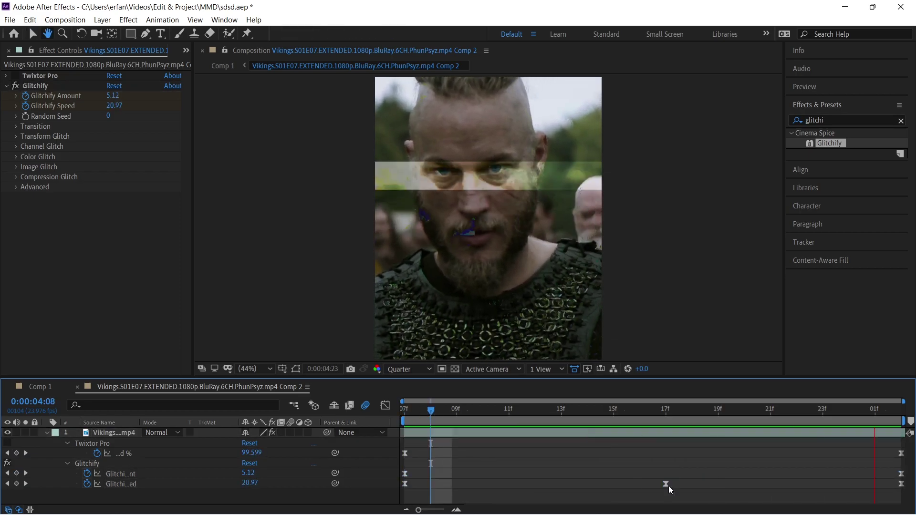
Remove the Speed keyframes, set Speed to 41 and Amount 35, and delete the end Amount keyframe
click(87, 483)
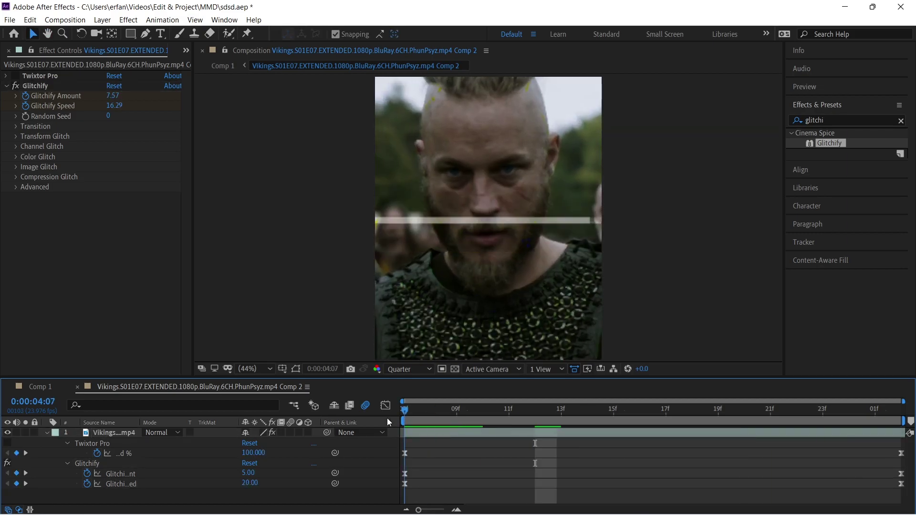
mouse_move(114, 105)
mouse_down()
mouse_move(143, 109)
mouse_move(118, 111)
mouse_move(134, 127)
mouse_up()
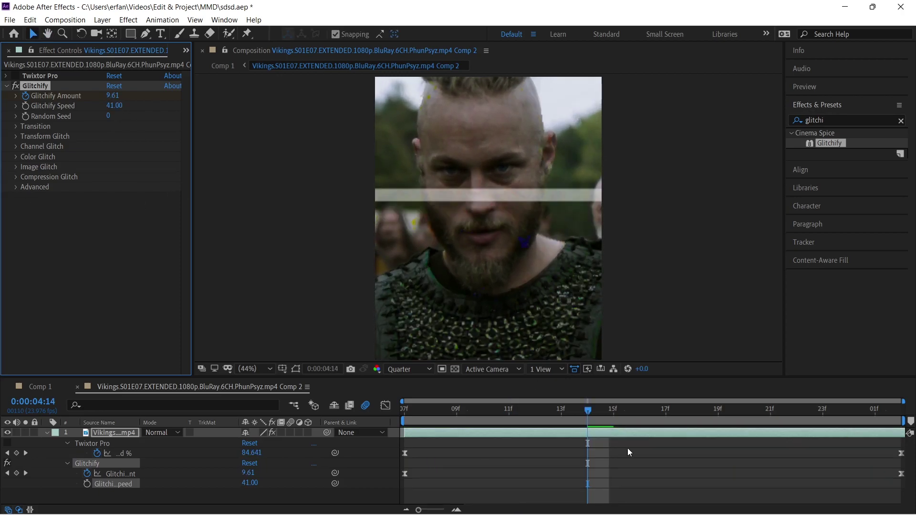
drag(901, 454, 876, 456)
click(115, 95)
text(35)
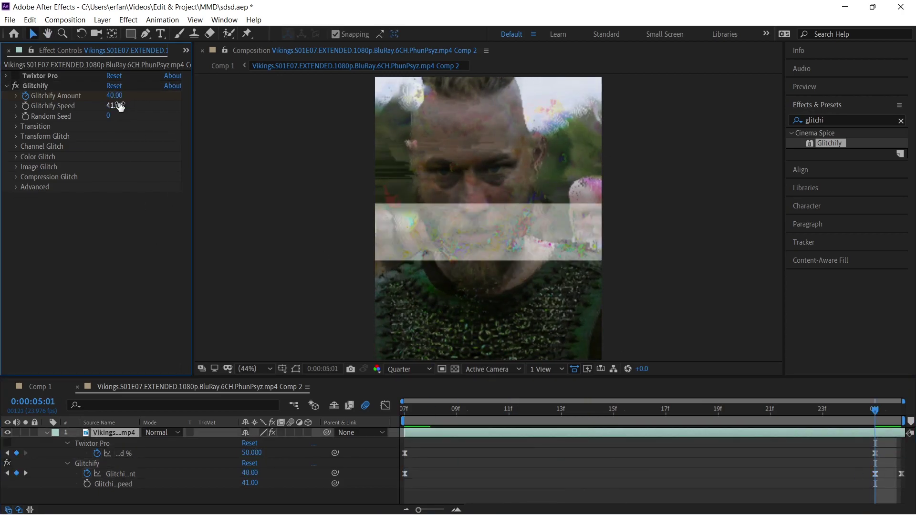
key(Return)
click(876, 475)
key(Delete)
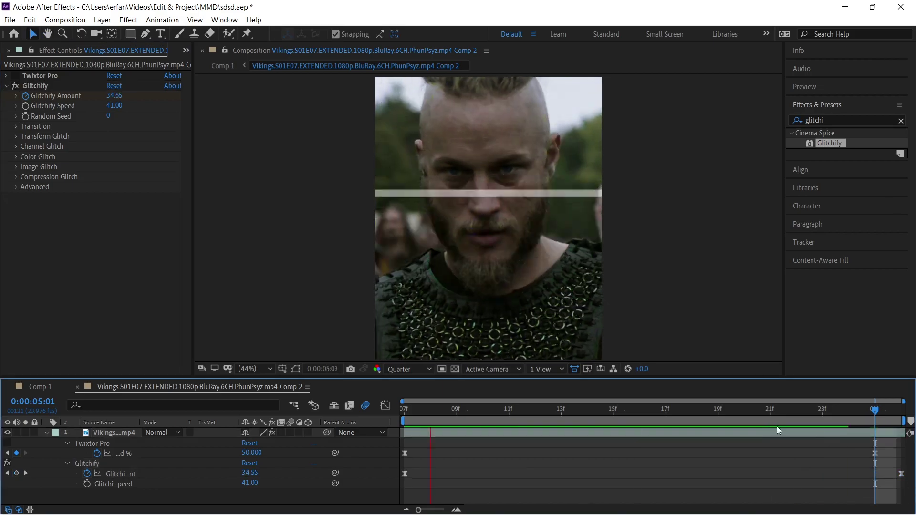
Expand Glitchify's Channel Glitch group to reveal the Channel Split settings
click(16, 157)
click(16, 146)
click(16, 136)
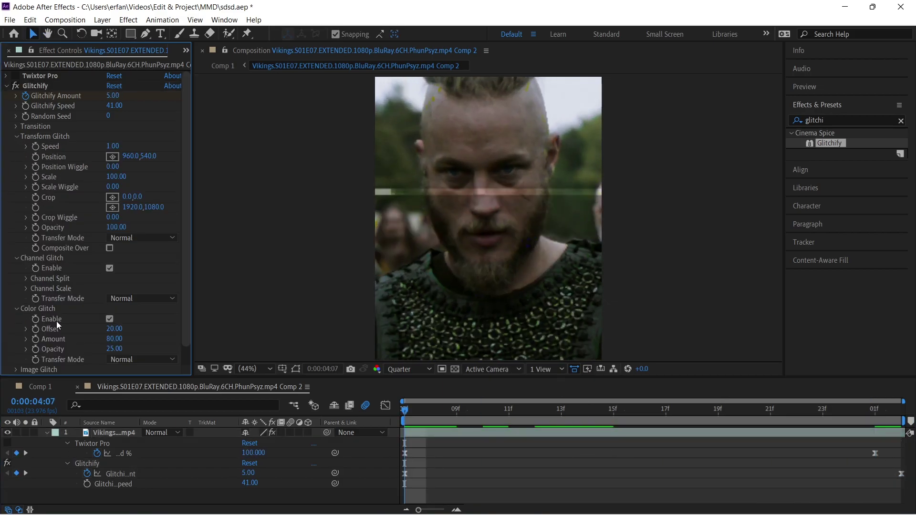
click(16, 126)
scroll(44, 210, down, 1)
click(17, 121)
click(17, 132)
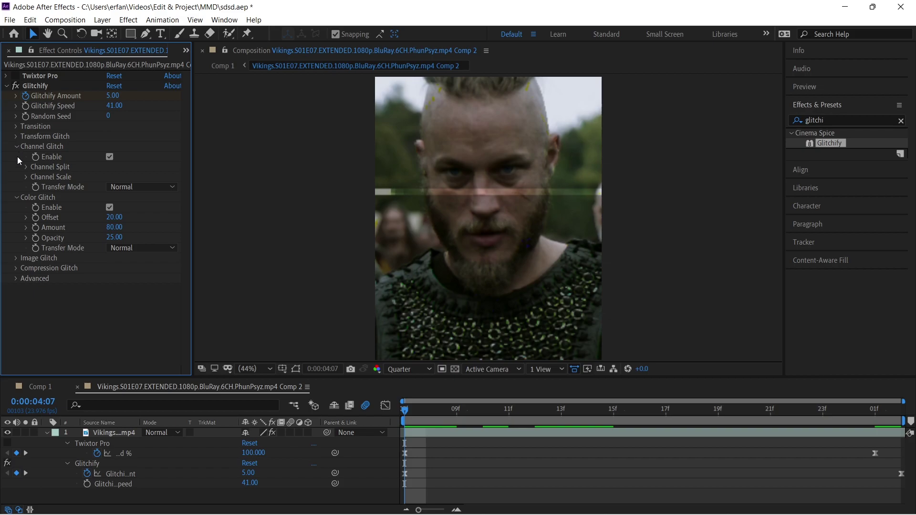
click(27, 166)
Try several Channel Split channels, including Cb and Green-Magenta, settling on Hue
click(142, 176)
click(158, 244)
click(142, 177)
click(158, 247)
click(142, 177)
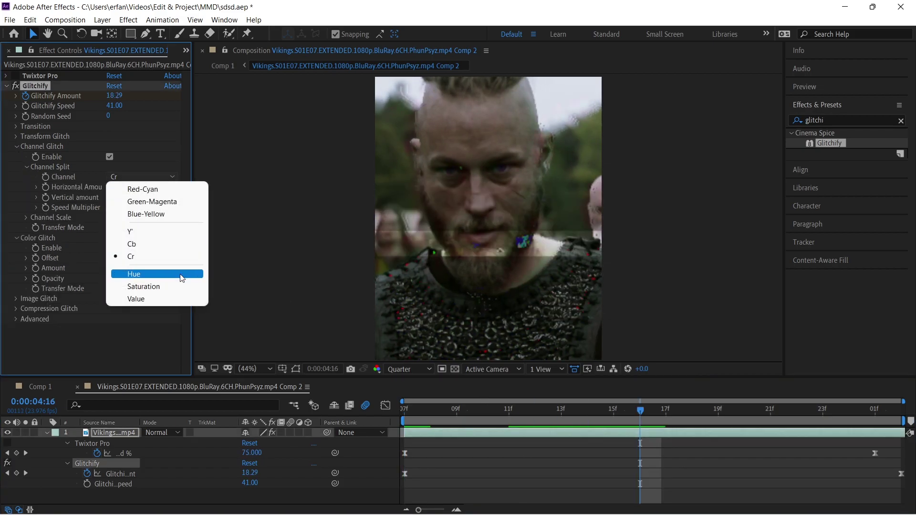
click(151, 201)
click(159, 178)
click(153, 256)
click(142, 177)
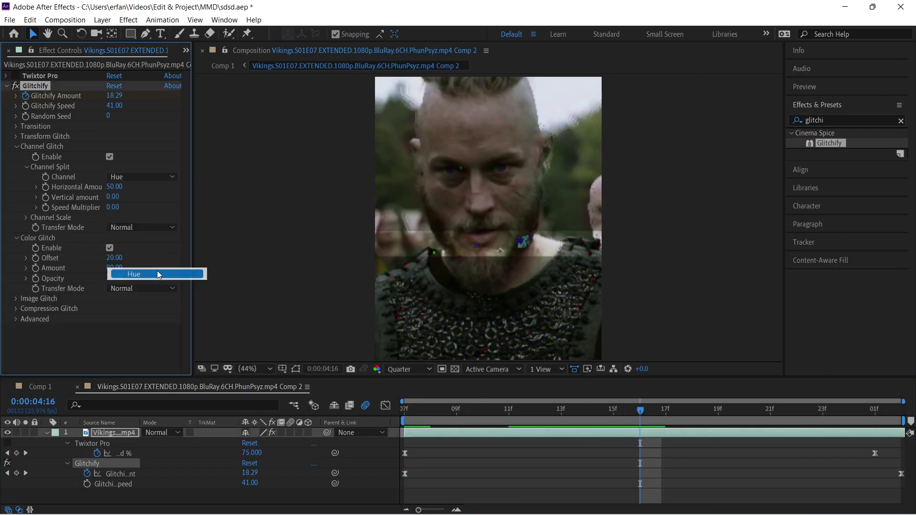
click(153, 273)
click(142, 177)
click(158, 286)
click(142, 176)
click(151, 299)
click(6, 86)
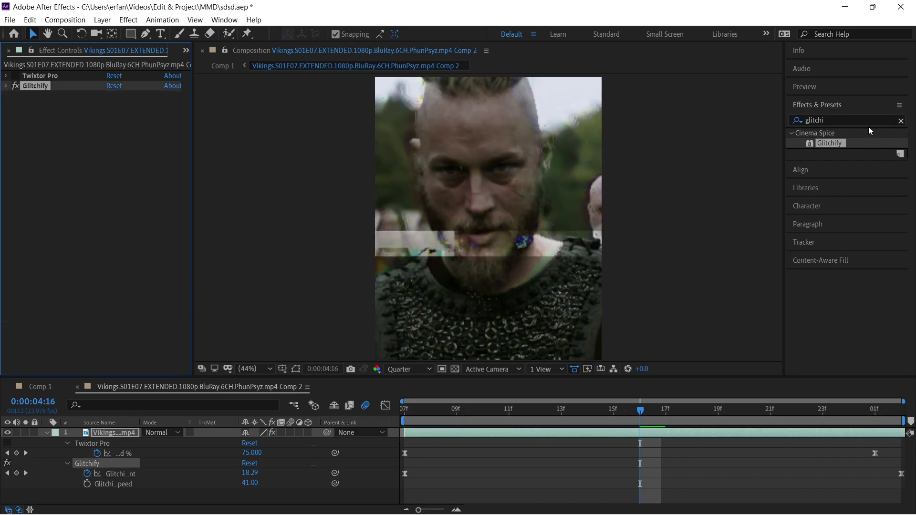
click(849, 119)
Apply CC Light Rays to the Vikings clip and shift its center to the right
text(cc light ray)
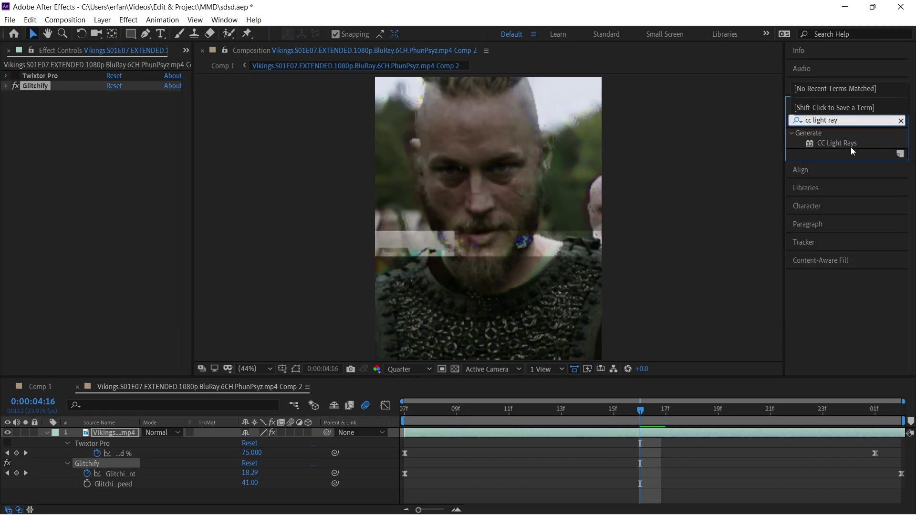
double_click(844, 143)
drag(130, 115, 234, 116)
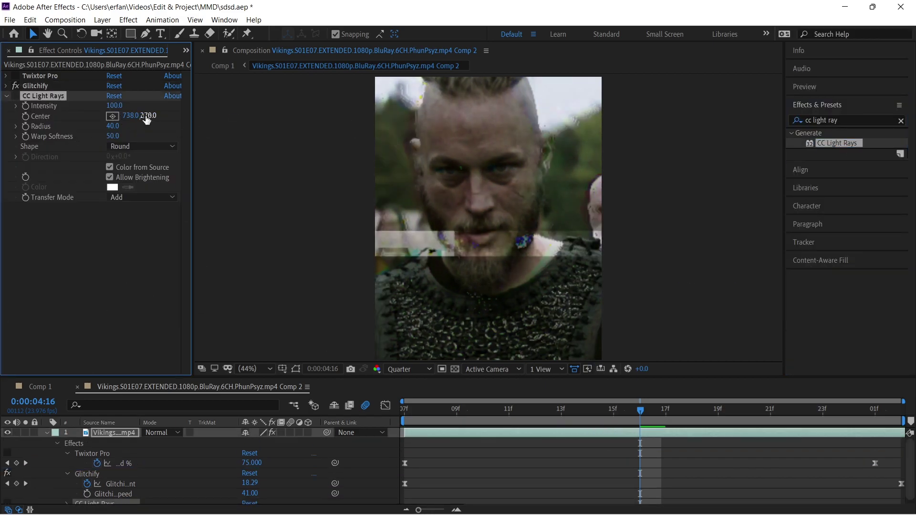
mouse_move(146, 119)
mouse_down()
mouse_move(167, 126)
mouse_move(252, 43)
mouse_up()
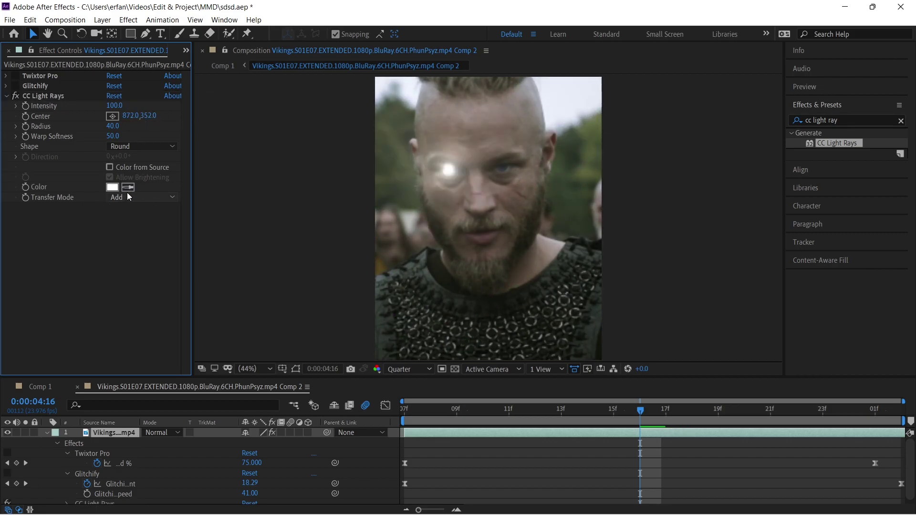
Turn off Color from Source for a red glow, radius 83, softness 115, centred on the eye
click(110, 167)
drag(111, 125, 130, 127)
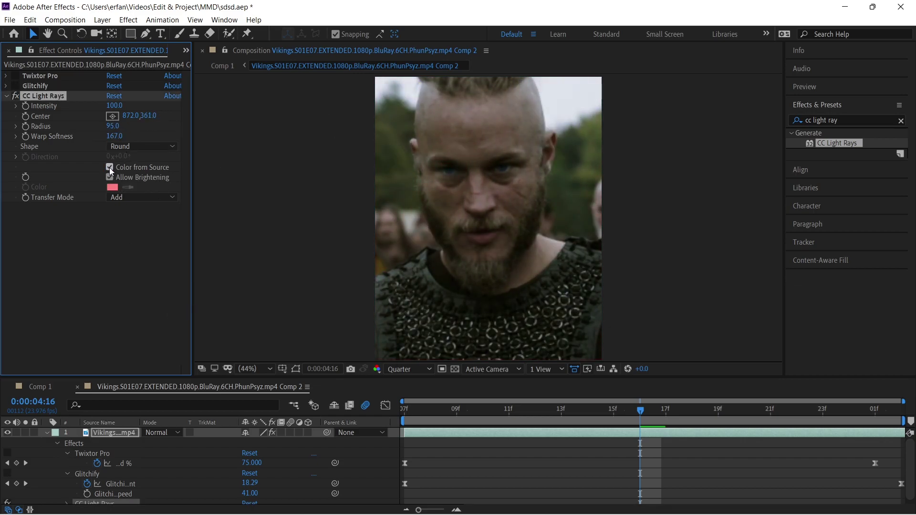
drag(114, 136, 50, 162)
key(Home)
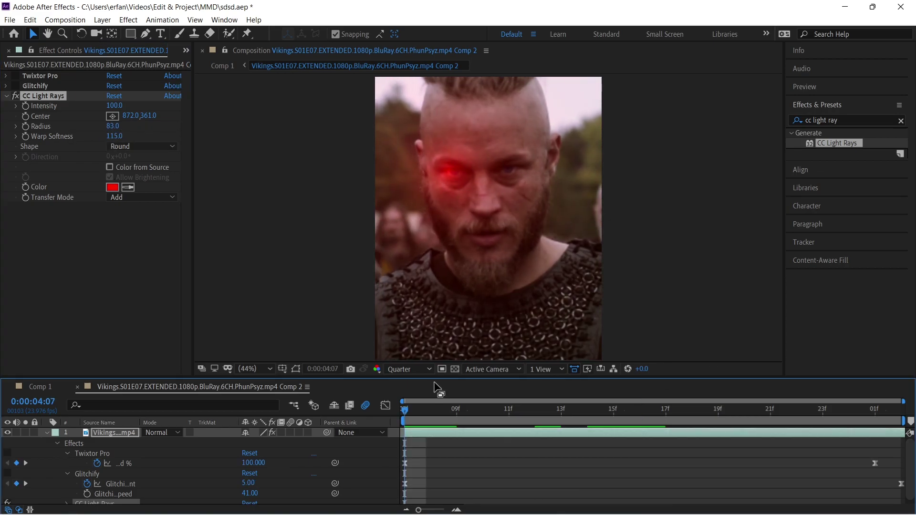
key(period)
key(period)
key(period)
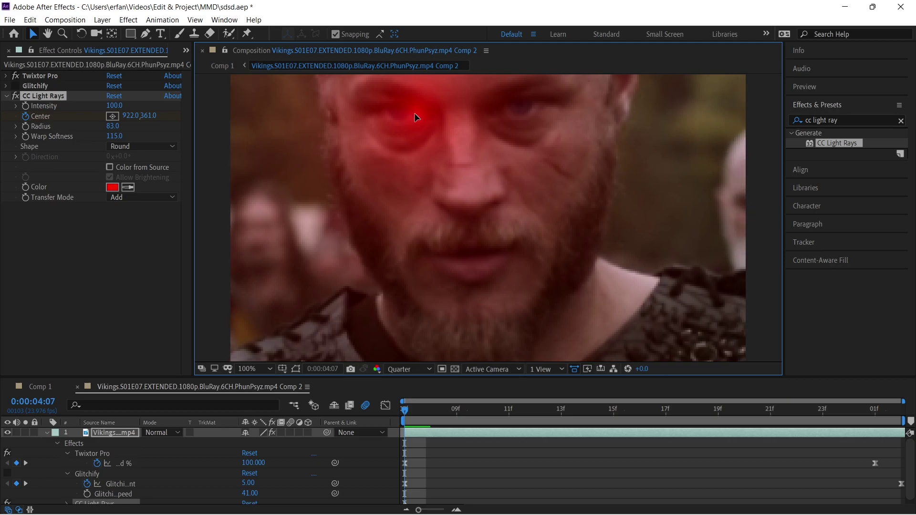
drag(129, 115, 125, 116)
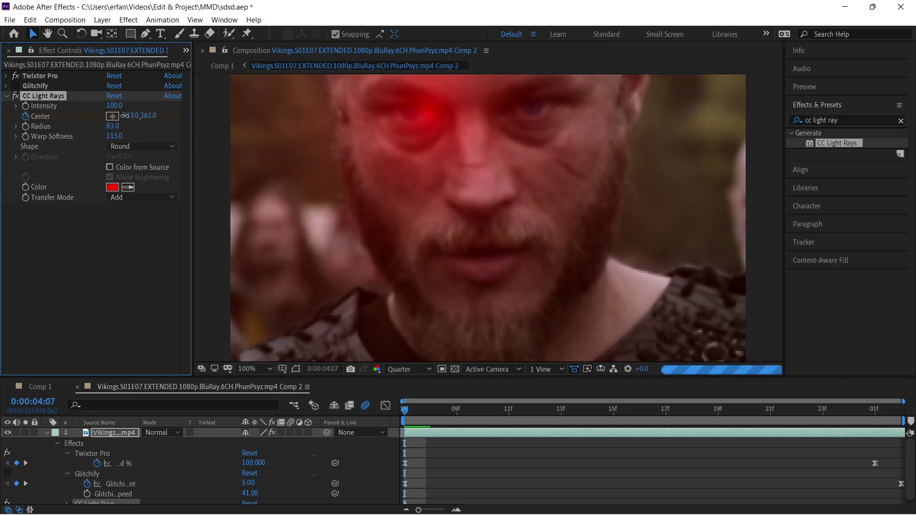
Keyframe the glow Center on the eye at several frames through to the clip end
key(u)
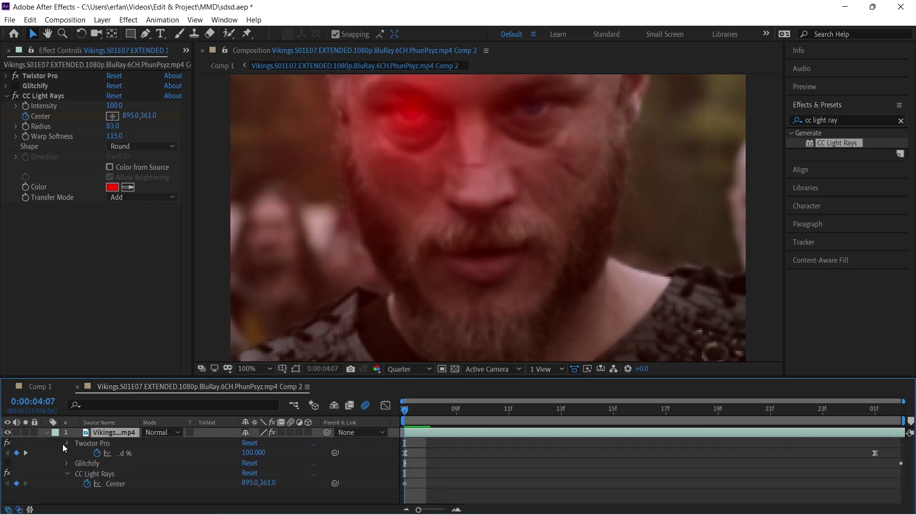
drag(130, 115, 127, 116)
click(588, 410)
click(665, 410)
click(743, 410)
click(795, 410)
click(875, 410)
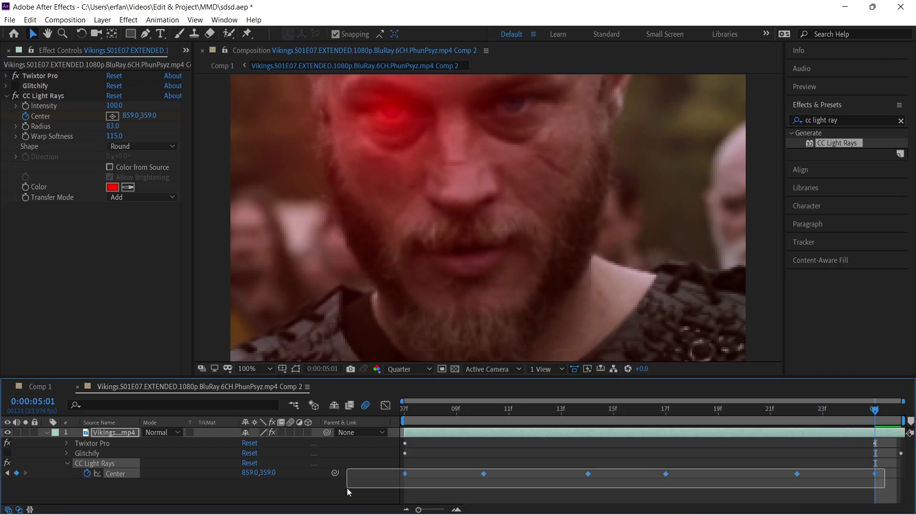
drag(886, 468, 347, 496)
Easy-ease the Center keyframes, move CC Light Rays above Glitchify, and close Comp 2
key(F9)
key(alt+Right)
key(shift+slash)
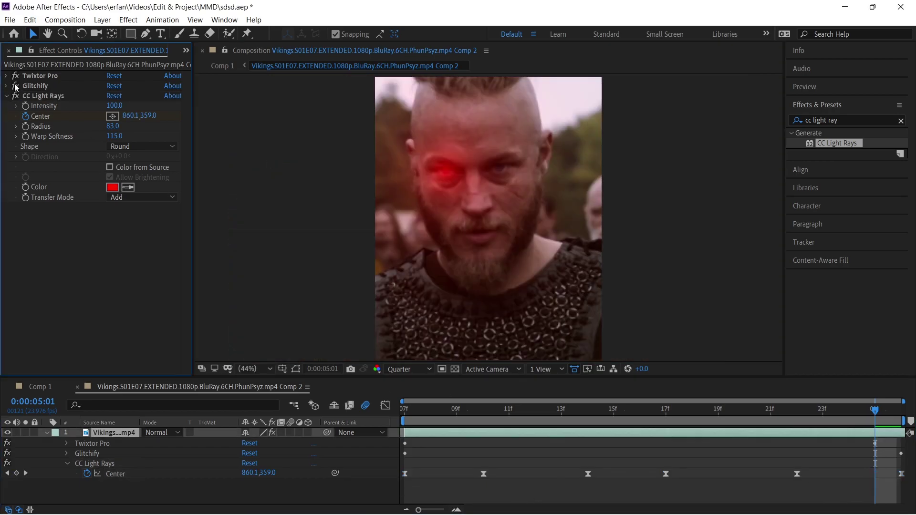
key(space)
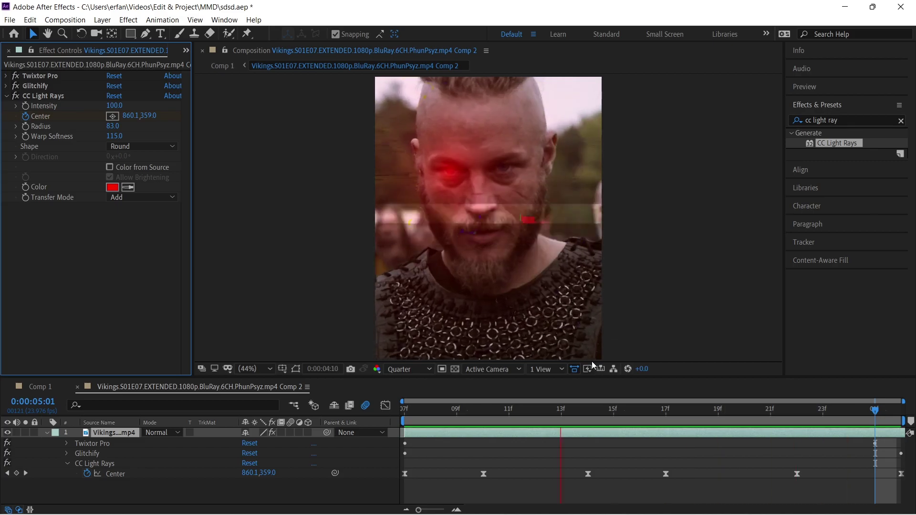
drag(43, 95, 43, 83)
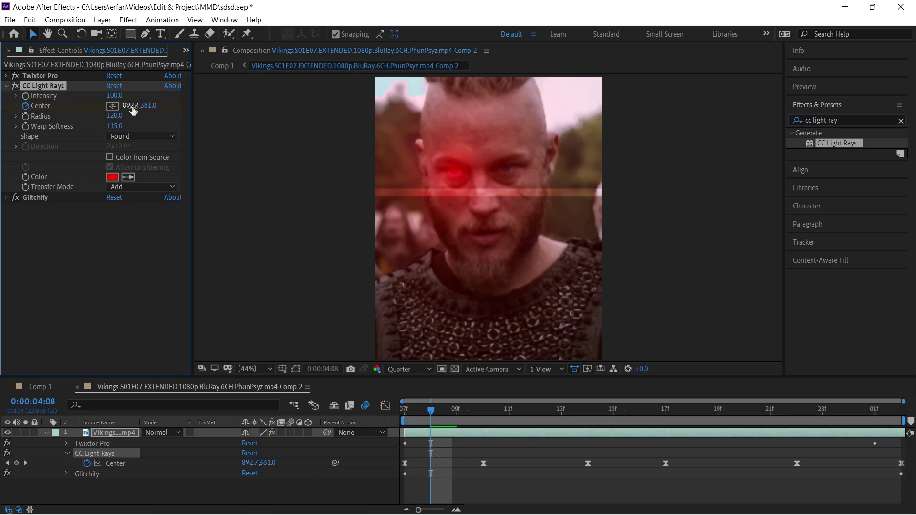
click(77, 387)
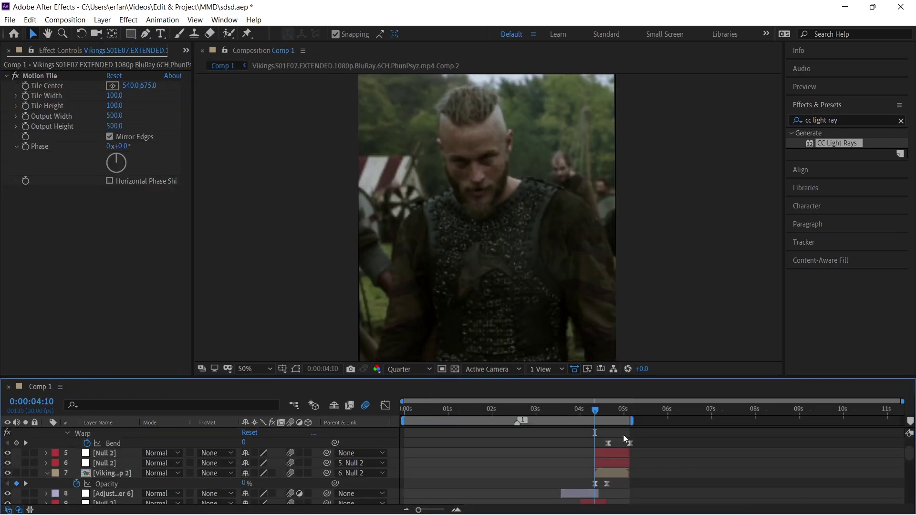
Add a new adjustment layer, Adjustment Layer 8, at the composition start
scroll(559, 434, down, 5)
scroll(389, 447, down, 3)
key(Home)
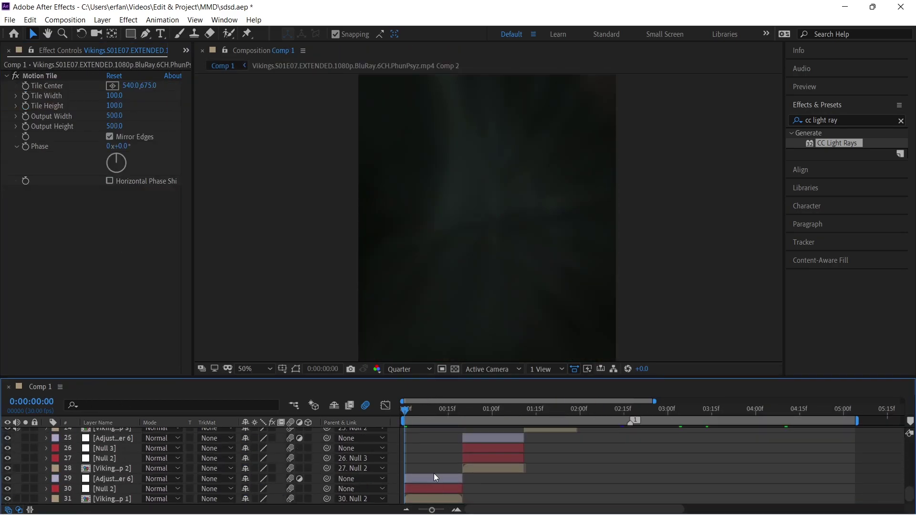
right_click(394, 477)
mouse_move(421, 348)
click(593, 463)
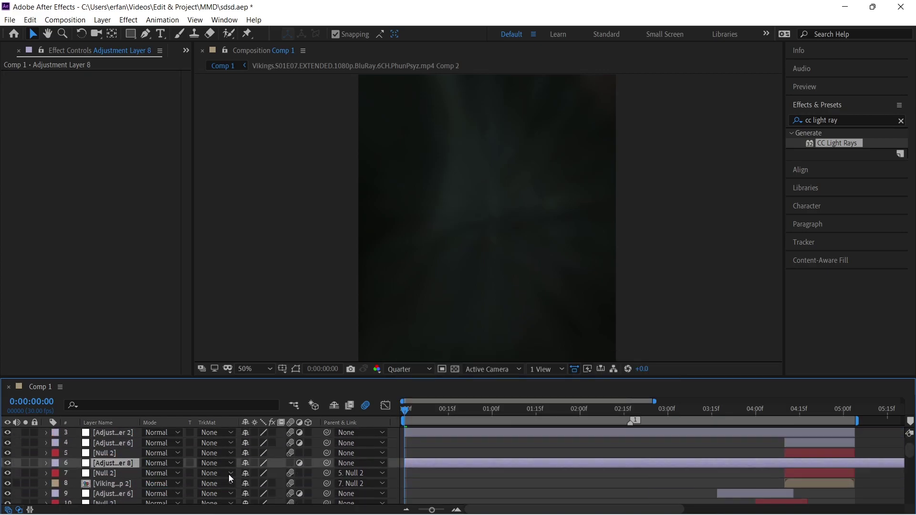
scroll(228, 474, down, 10)
click(462, 409)
click(488, 458)
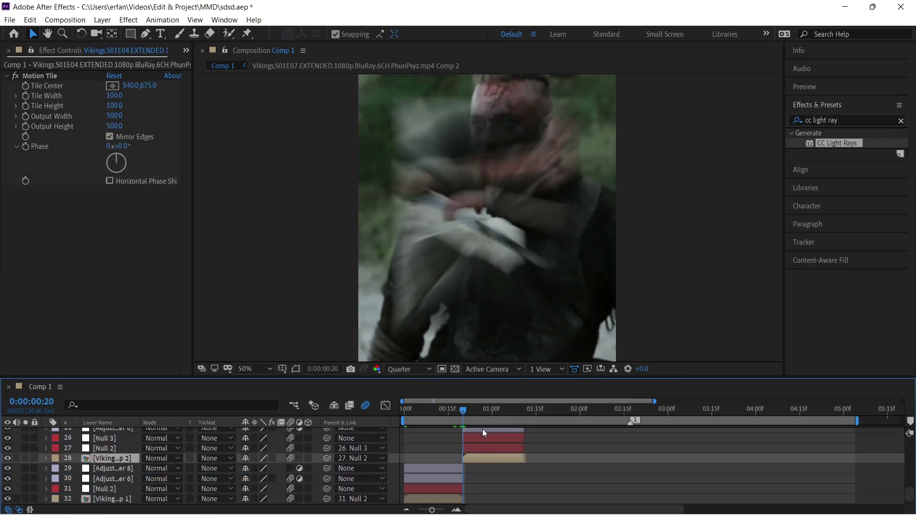
click(433, 468)
key(Home)
Search for Exposure and apply it to Adjustment Layer 8
click(830, 119)
text(c)
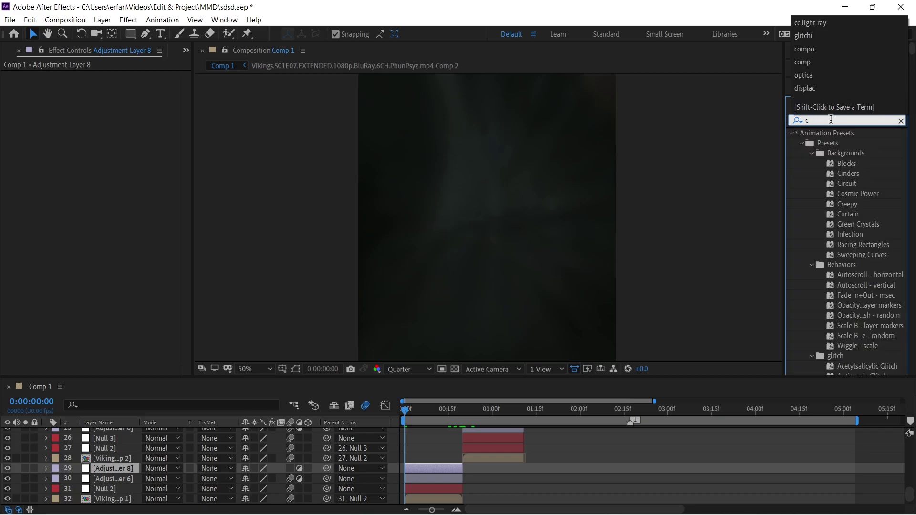
key(BackSpace)
text(pu)
key(BackSpace)
key(BackSpace)
text(exp)
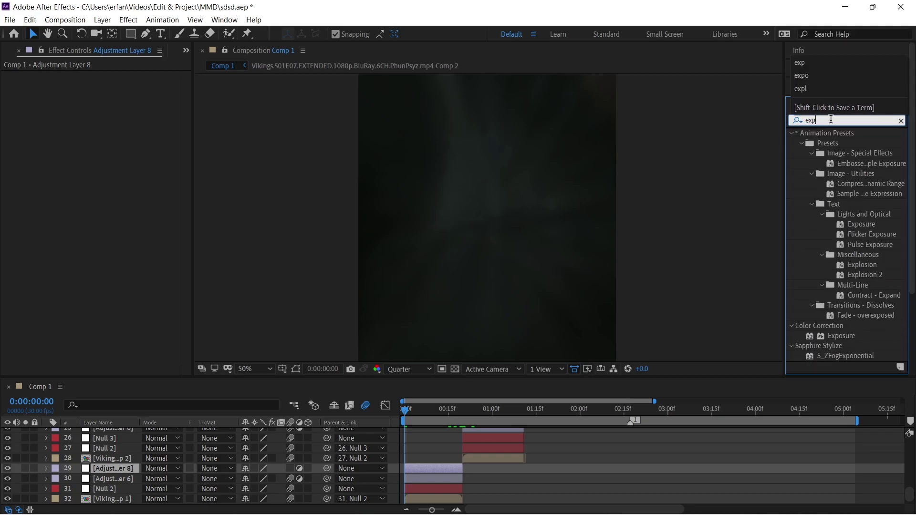
drag(841, 335, 436, 479)
drag(762, 395, 271, 469)
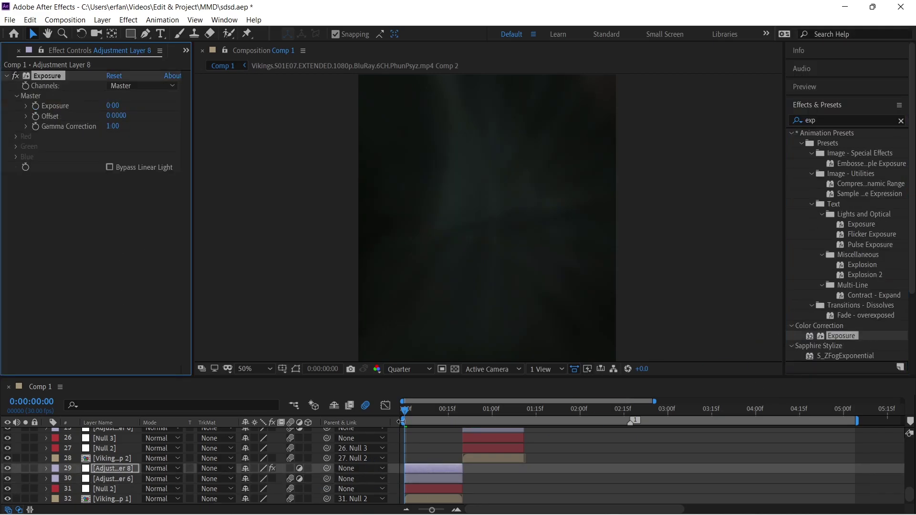
Keyframe the Exposure flash, setting values of 2 and then 0.72
key(space)
click(112, 106)
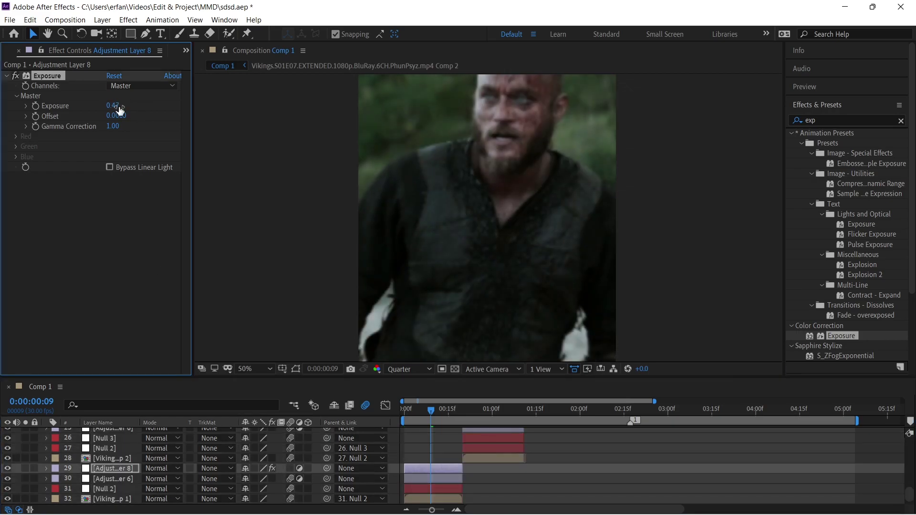
text(2)
key(Return)
text(1.19)
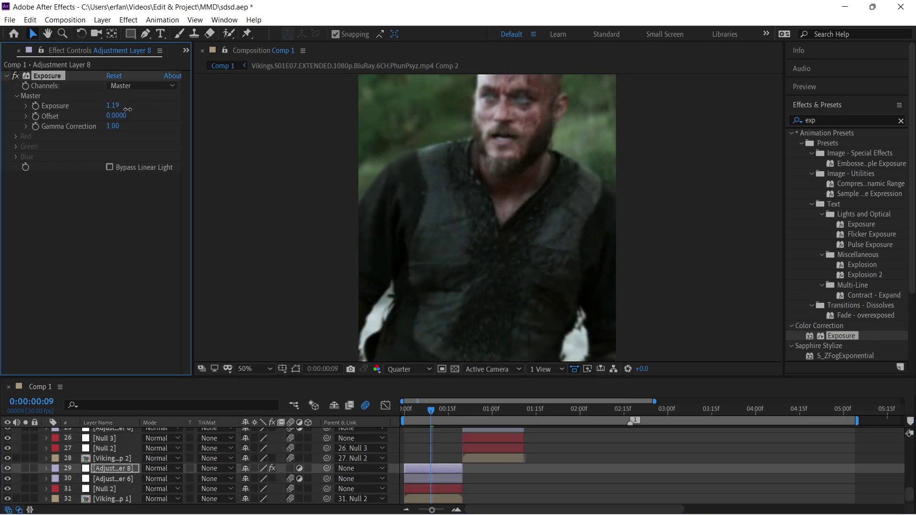
text(u)
click(248, 489)
text(0.72)
key(Return)
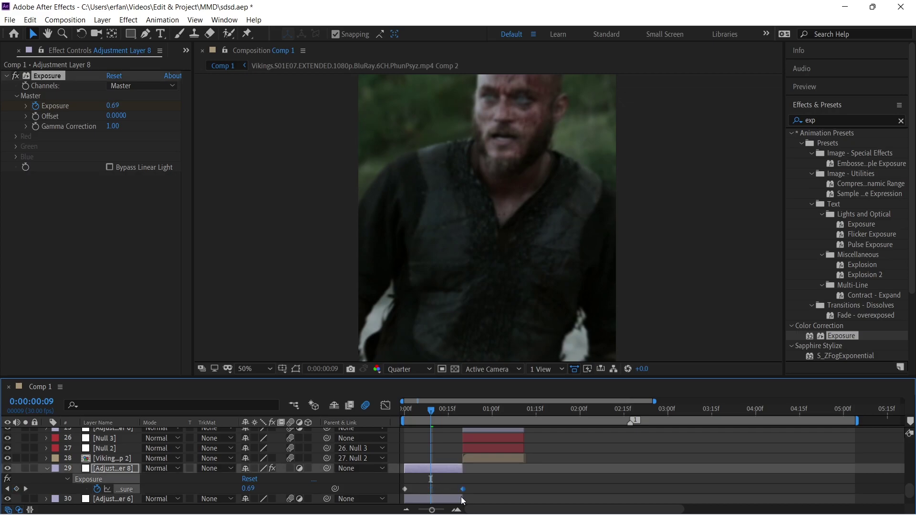
Show the Exposure keyframes in the Graph Editor and preview the flash
click(386, 406)
key(space)
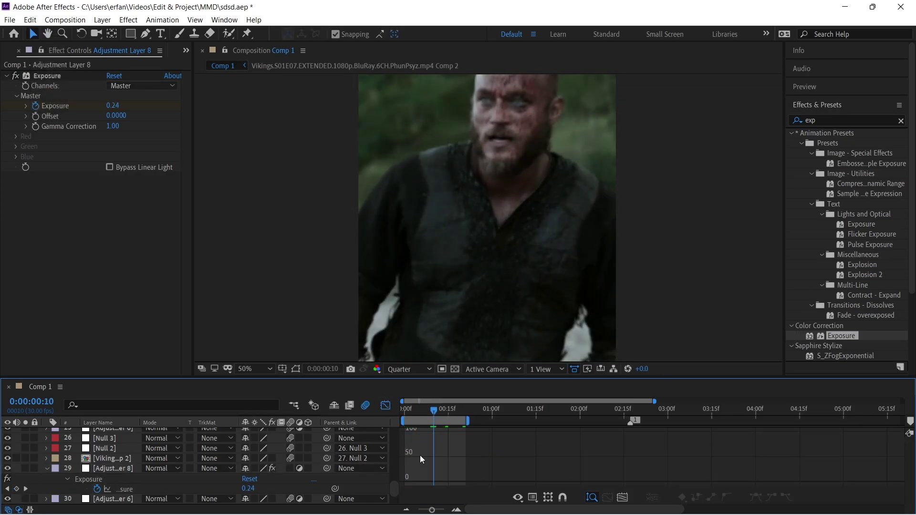
key(shift+F3)
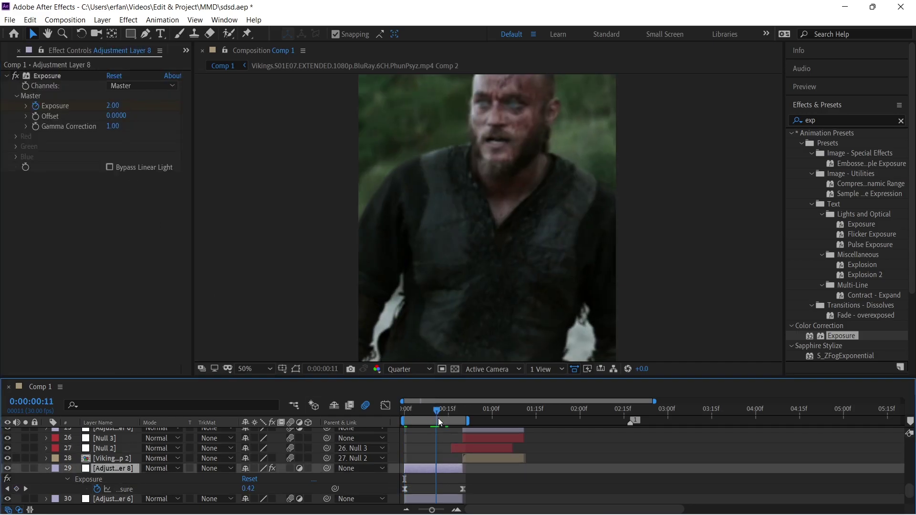
click(386, 405)
Ease the Exposure curve down and place the Exposure flash layer over the next clip
drag(445, 485, 400, 463)
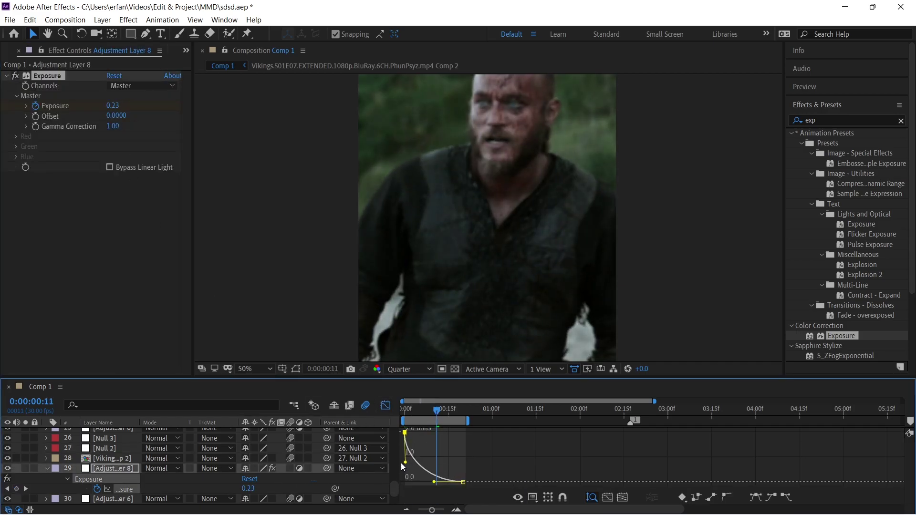
key(shift+F3)
drag(468, 420, 526, 420)
click(480, 450)
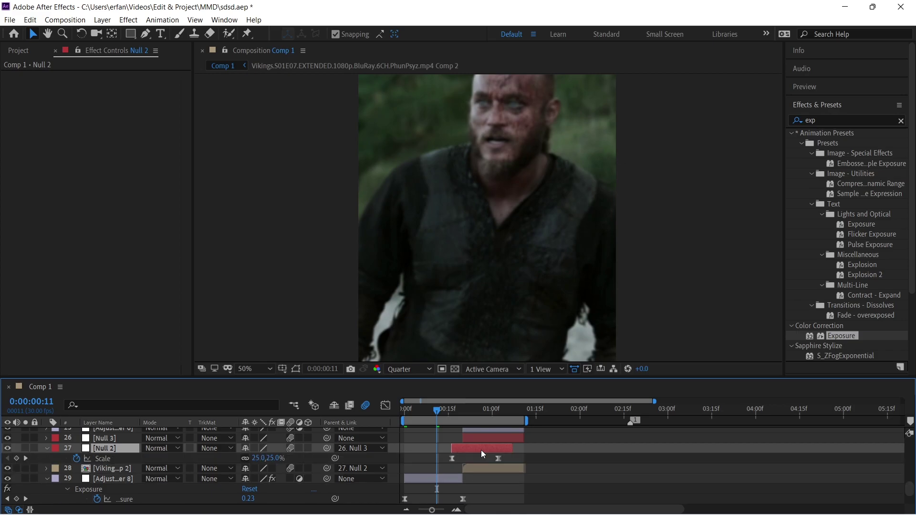
key(s)
drag(443, 498, 436, 447)
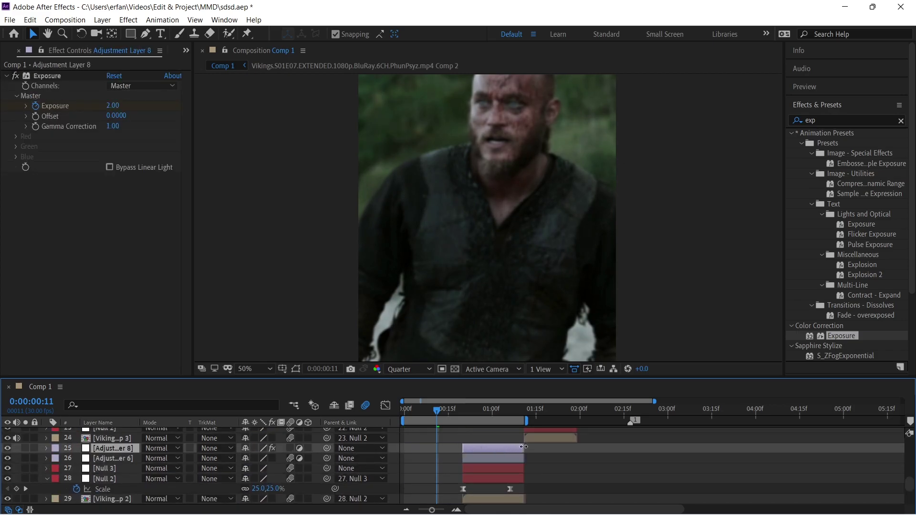
key(e)
click(530, 408)
Duplicate the Exposure flash layer and start copies at the 1:13 and 2:17 cuts
key(ctrl+d)
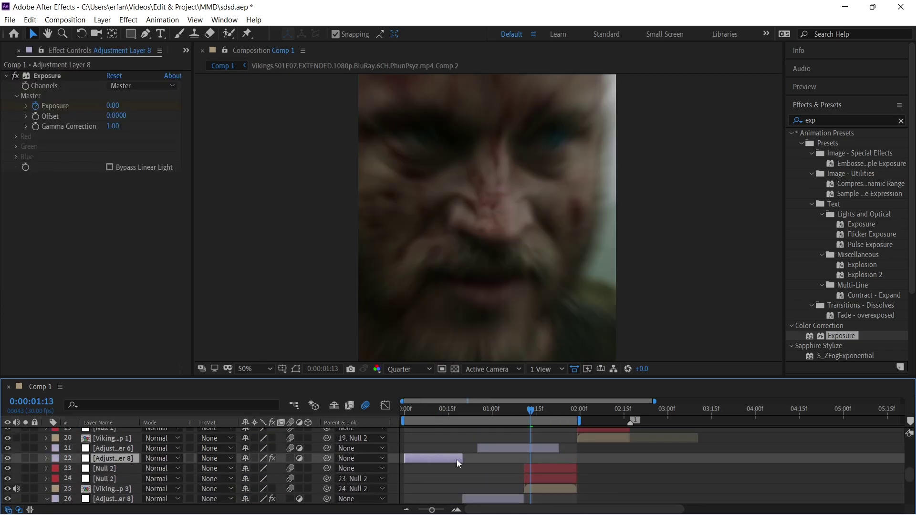
drag(477, 458, 539, 458)
key(ctrl+z)
key(ctrl+z)
key(ctrl+z)
key(ctrl+z)
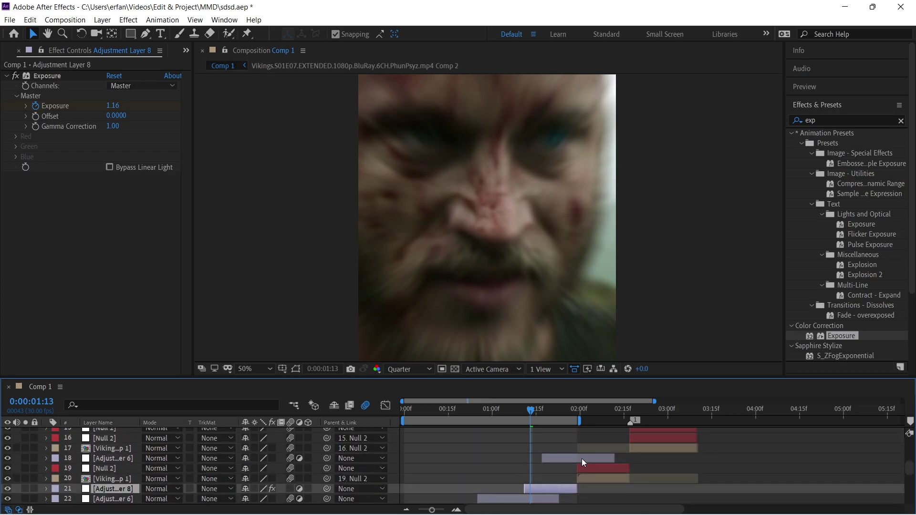
key(ctrl+z)
click(628, 431)
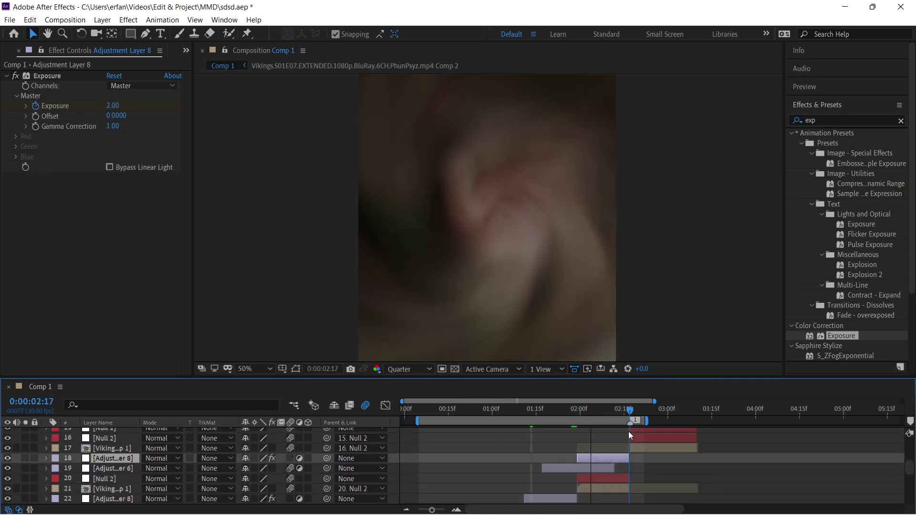
drag(649, 462, 659, 462)
key(u)
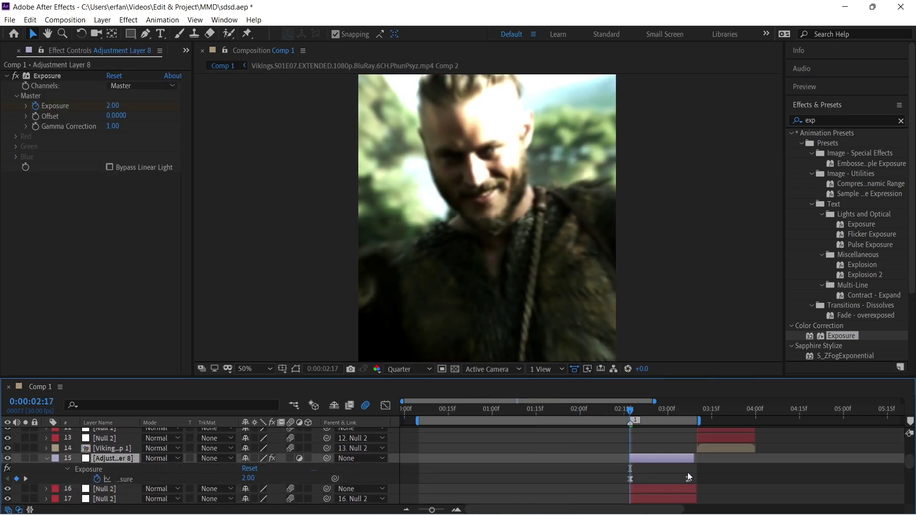
click(694, 479)
Undo the stray flash-layer moves back to an earlier placement
key(shift+F3)
key(shift+F3)
key(ctrl+z)
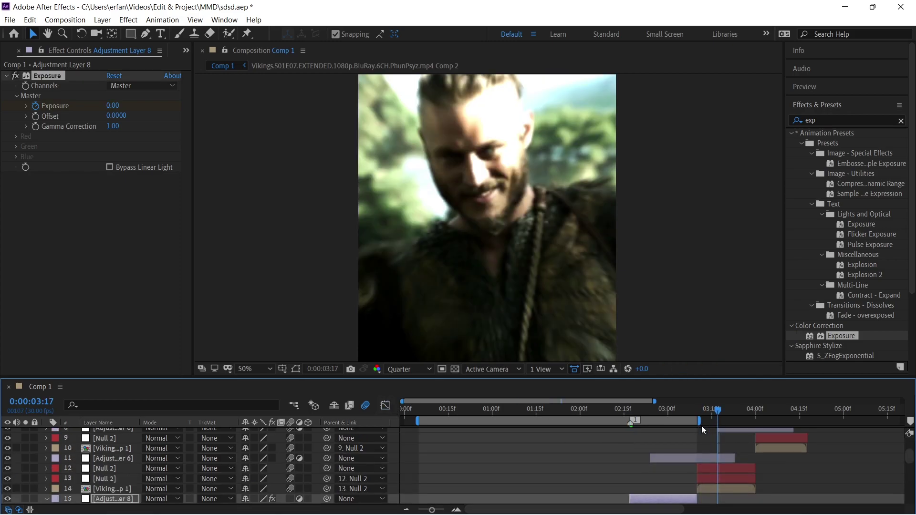
key(ctrl+z)
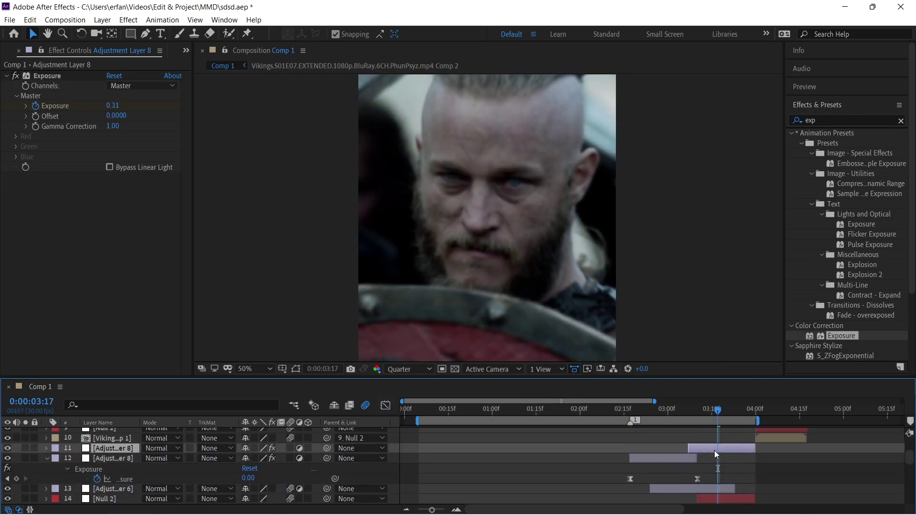
key(ctrl+z)
key(ctrl+z)
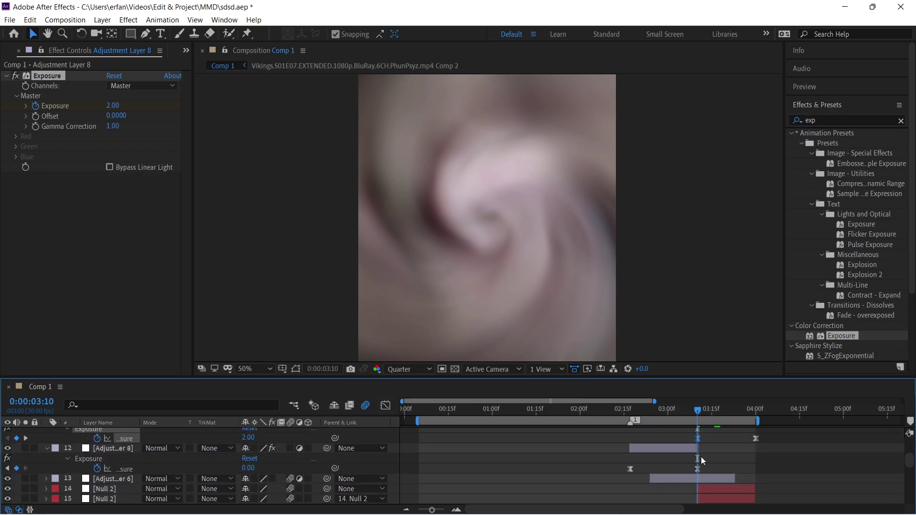
key(ctrl+z)
key(ctrl+z)
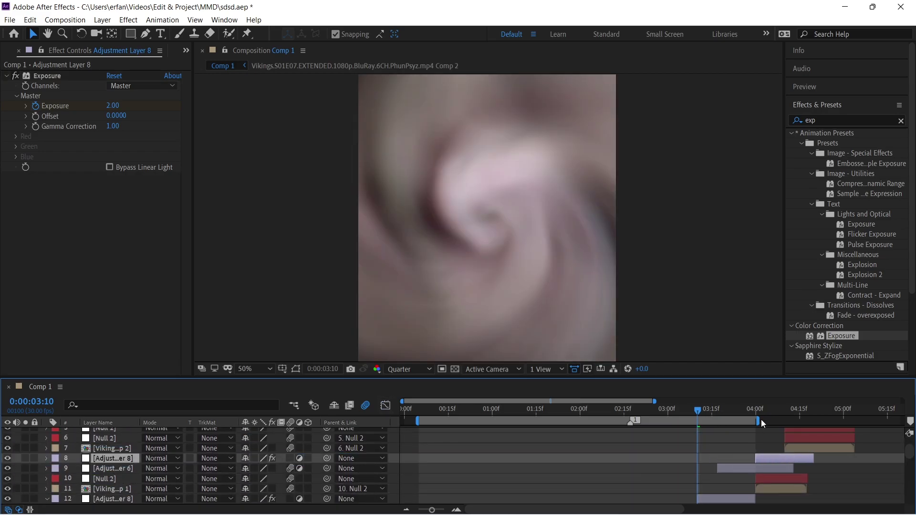
key(ctrl+z)
key(ctrl+z)
key(ctrl+z)
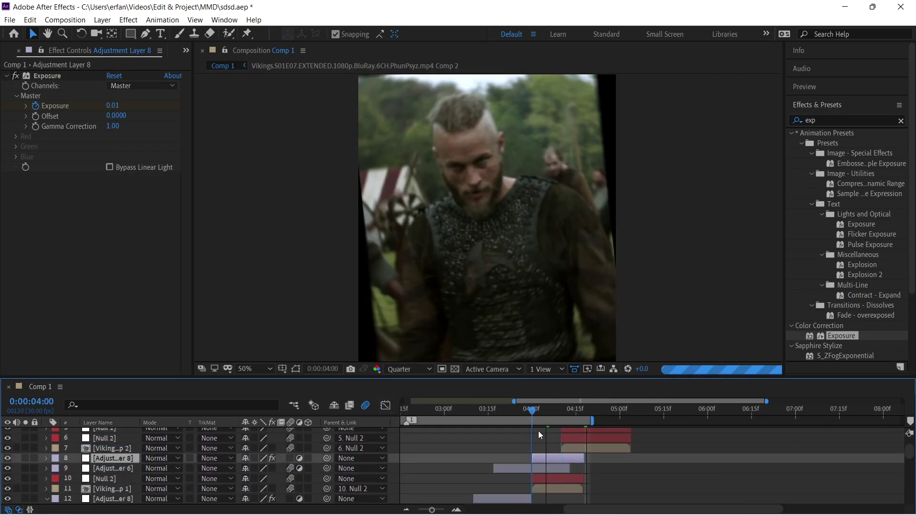
key(ctrl+z)
key(ctrl+z)
Select the flash copy at the 4:10 cut and redo back to the finished flash layers
key(ctrl+z)
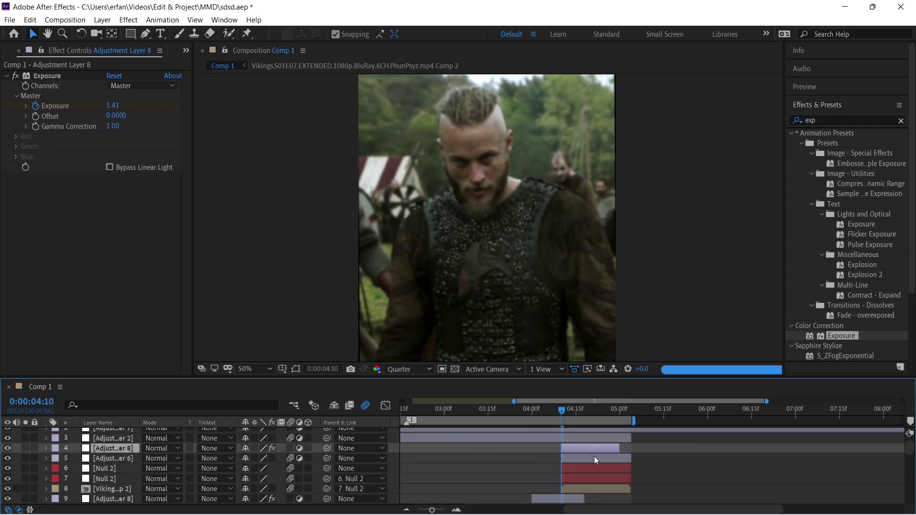
key(ctrl+z)
click(386, 405)
click(386, 405)
key(ctrl+z)
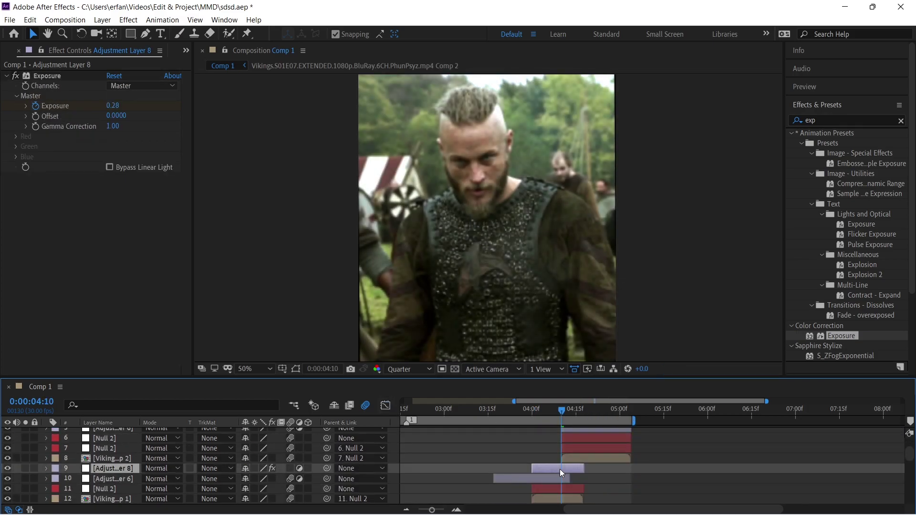
click(385, 405)
click(385, 405)
click(406, 510)
click(409, 510)
key(ctrl+shift+z)
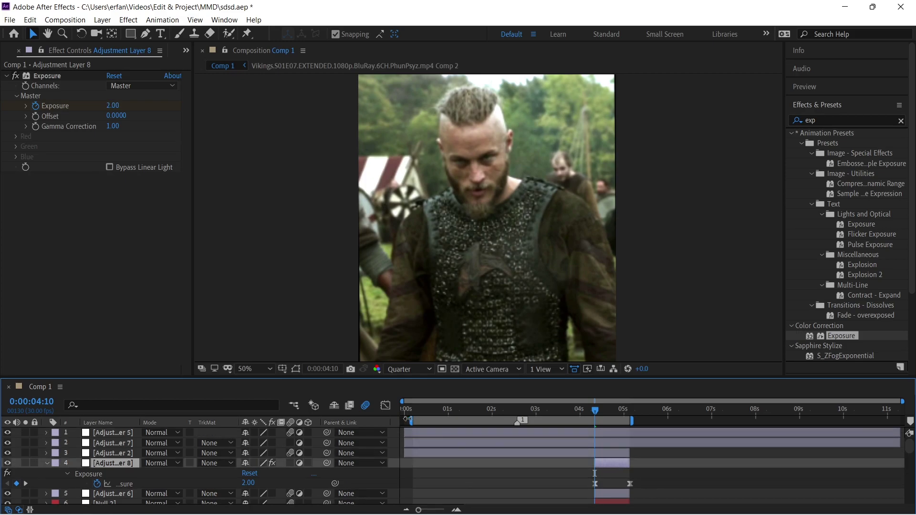
key(ctrl+z)
key(ctrl+z)
key(ctrl+z)
key(ctrl+z)
key(ctrl+z)
key(ctrl+z)
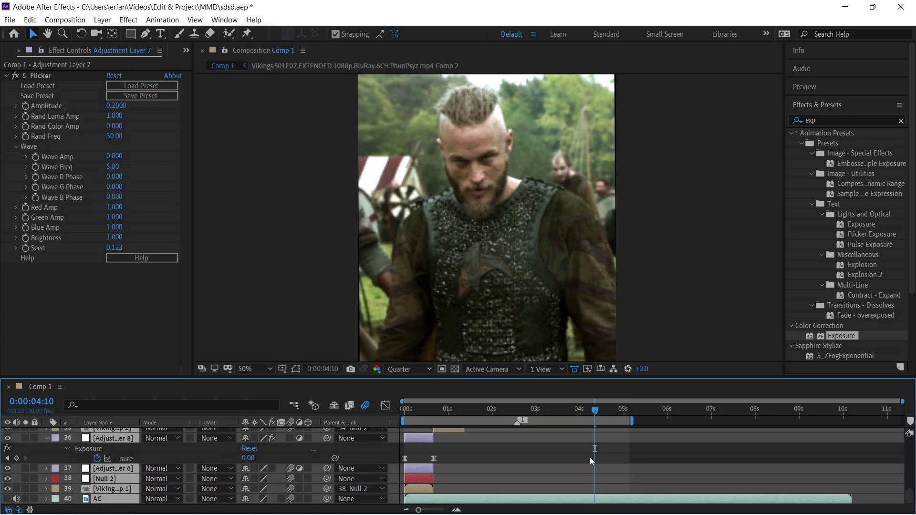
Enable effects on the grading adjustment layer and preview at Full, then Quarter resolution
click(272, 468)
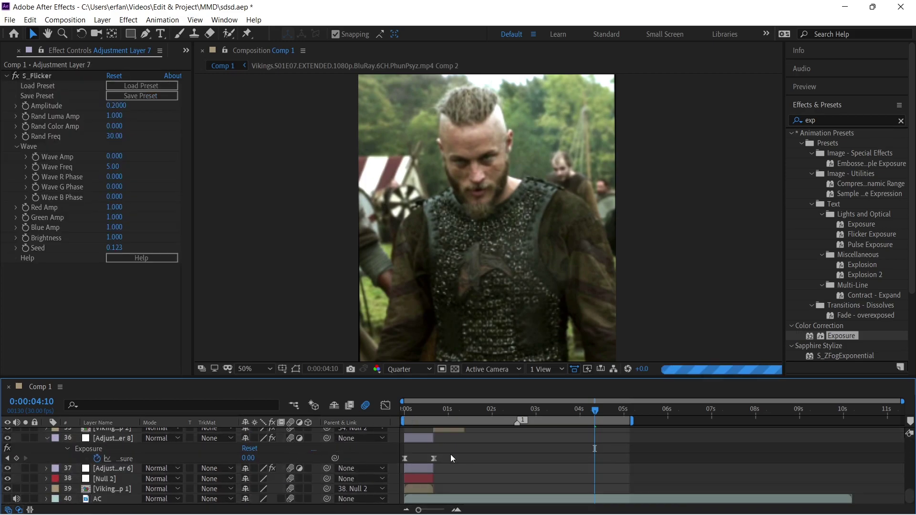
key(ctrl+shift+z)
key(ctrl+shift+z)
key(ctrl+shift+z)
key(ctrl+shift+z)
key(ctrl+shift+z)
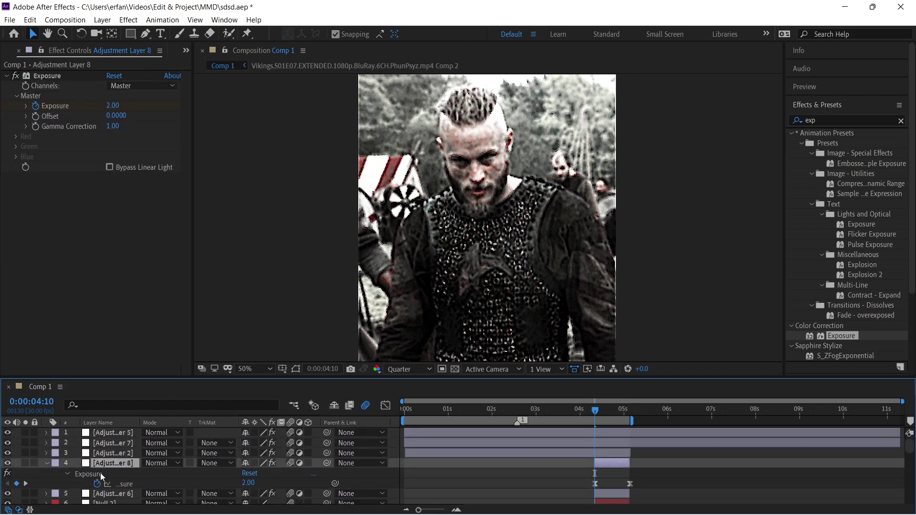
click(408, 368)
click(409, 399)
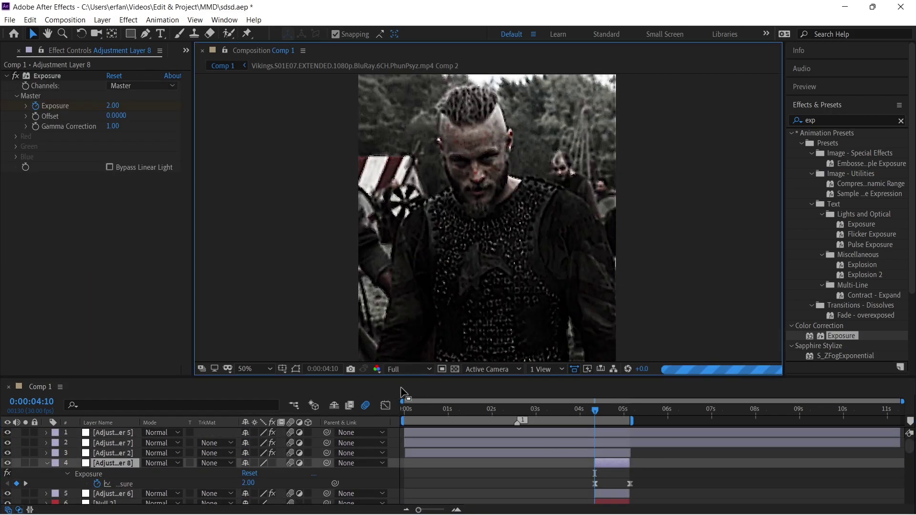
click(425, 368)
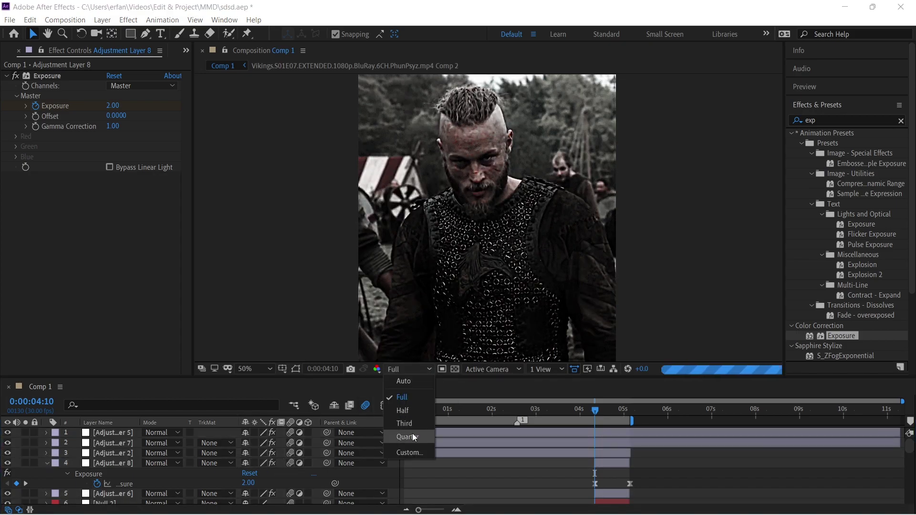
click(412, 431)
scroll(586, 497, down, 4)
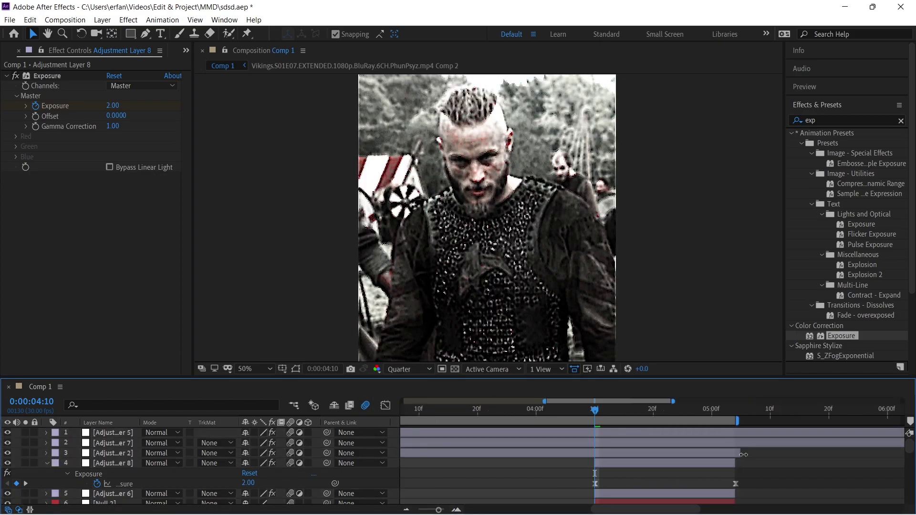
scroll(667, 477, up, 5)
scroll(690, 442, down, 10)
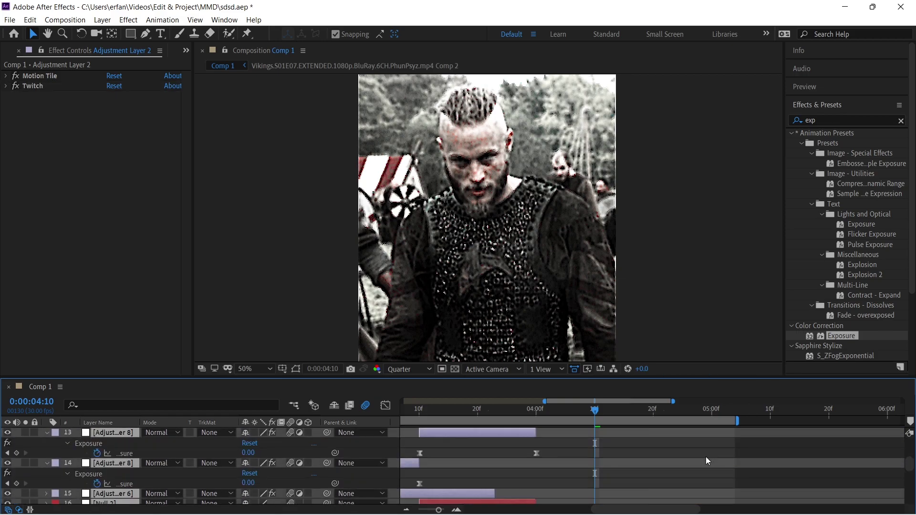
Pre-compose the selected edit layers into Pre-comp 1
scroll(622, 479, down, 10)
shift+click(605, 489)
key(ctrl+shift+c)
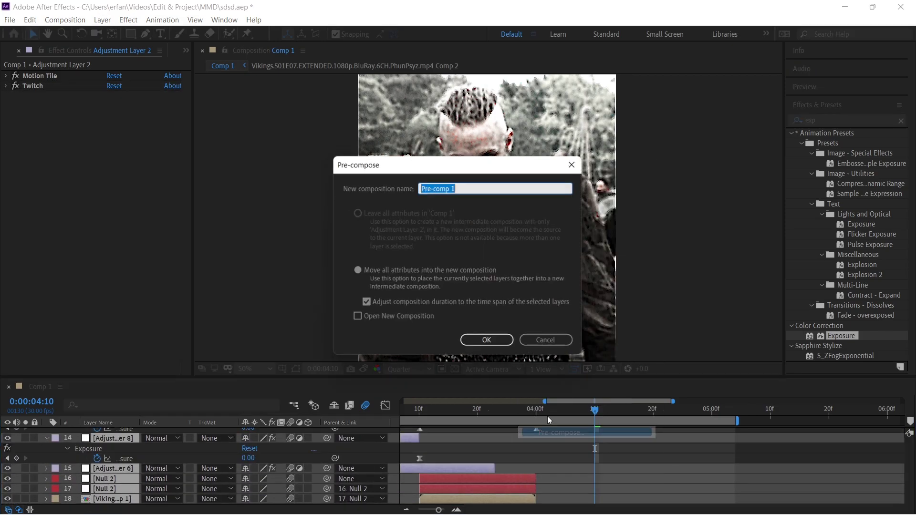
key(Return)
Duplicate Pre-comp 1 after the original, split both adjustment layers at 10:06, and delete the leftovers
key(ctrl+d)
drag(577, 454, 720, 448)
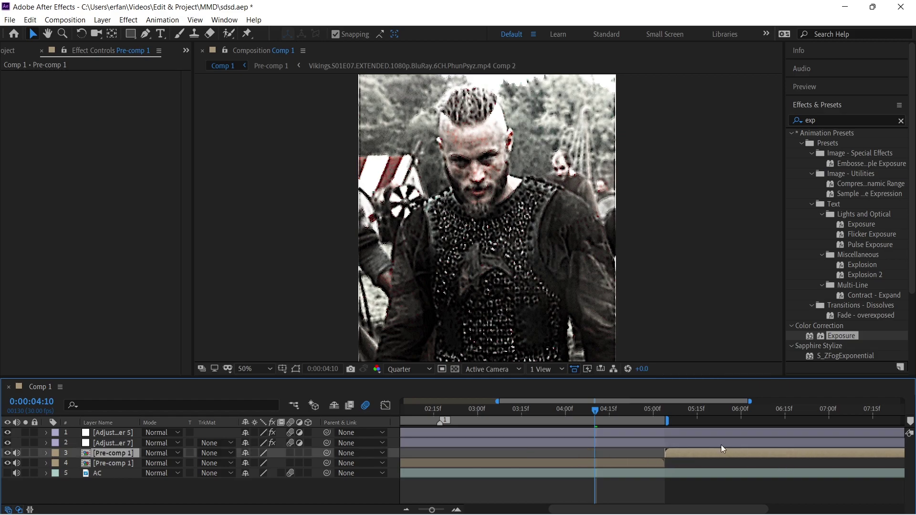
key(o)
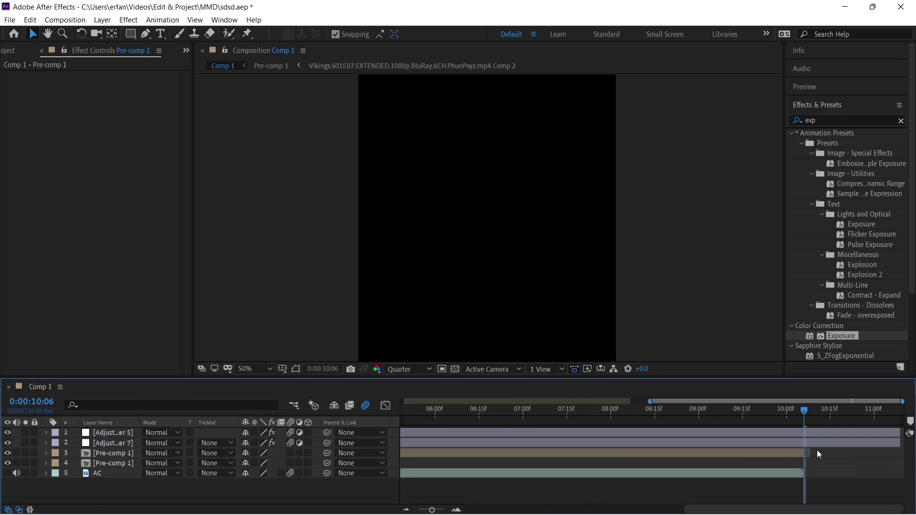
click(816, 432)
ctrl+click(815, 443)
key(ctrl+shift+d)
key(Delete)
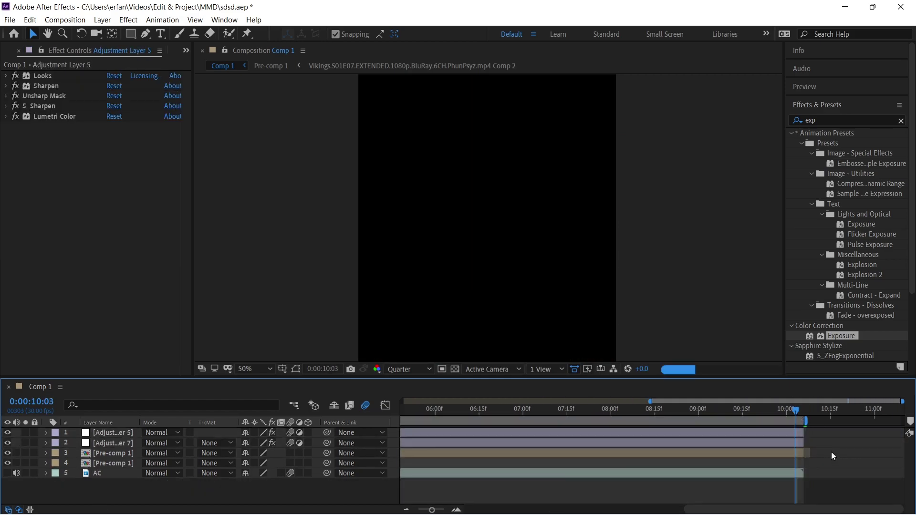
key(Home)
Hide both Pre-comp 1 layers and draw a new text box in the upper frame
click(603, 466)
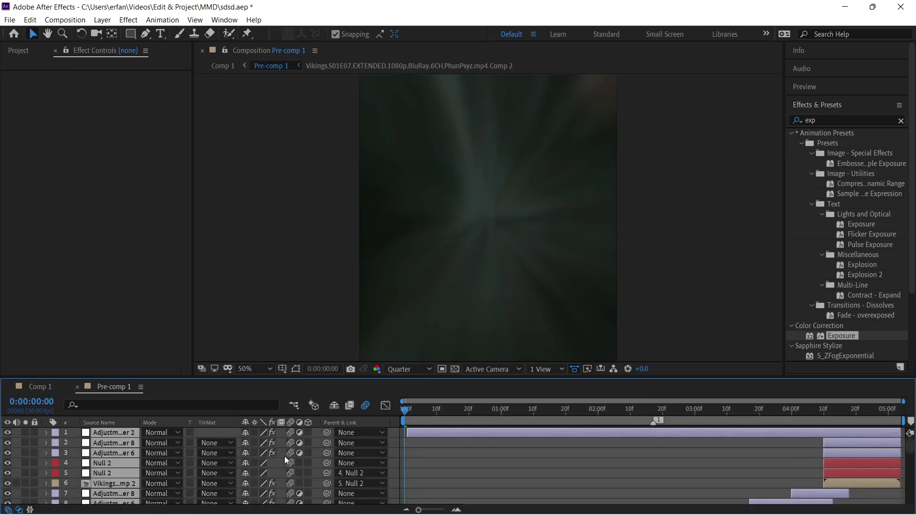
click(408, 369)
key(Escape)
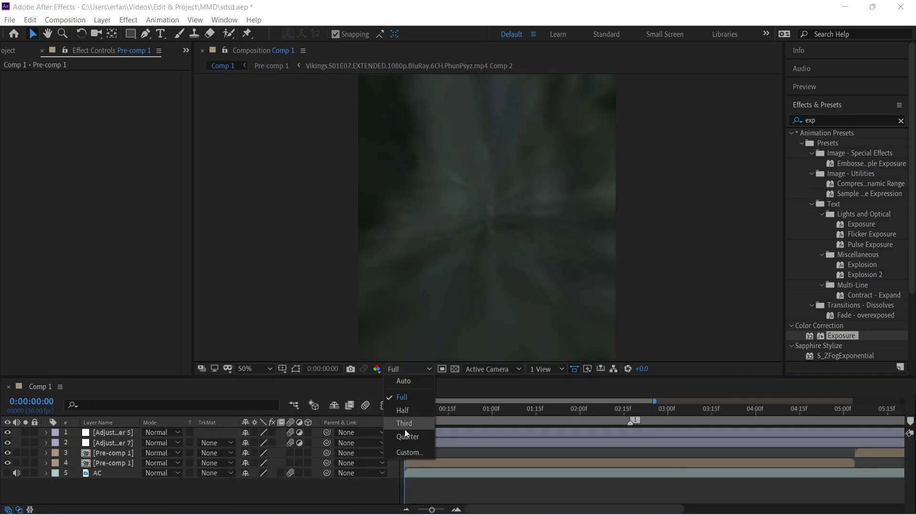
drag(7, 453, 7, 462)
key(ctrl+t)
drag(589, 185, 398, 292)
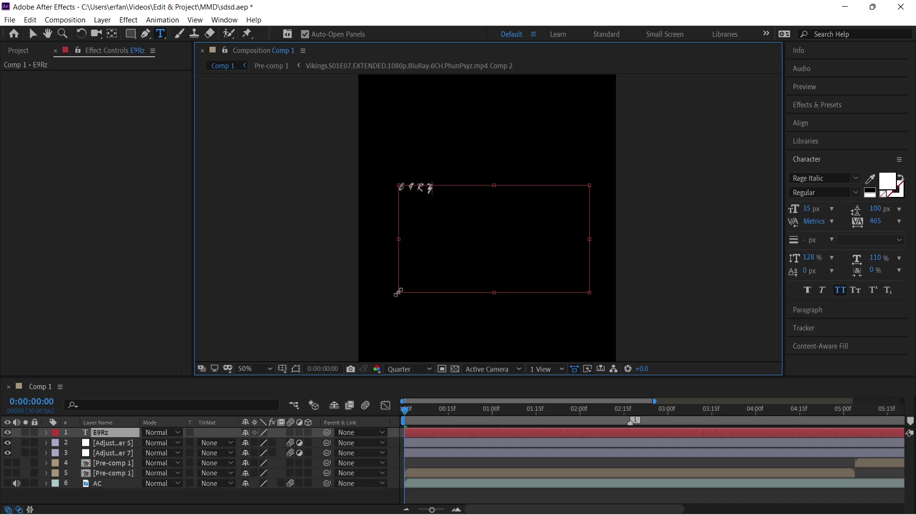
Finish the E9Rzi text and restyle it in Supernatural Knight at 45 px
text(i)
key(ctrl+a)
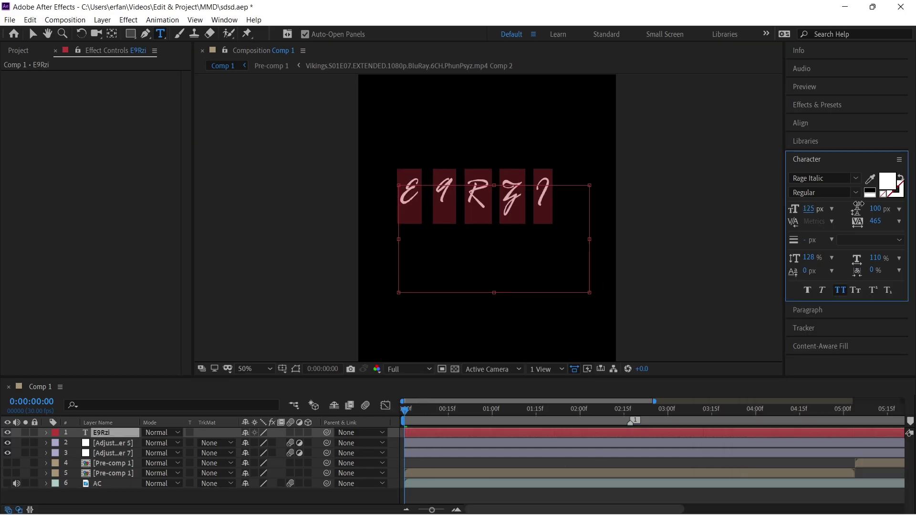
click(823, 178)
scroll(800, 319, up, 5)
click(776, 329)
click(809, 208)
text(55)
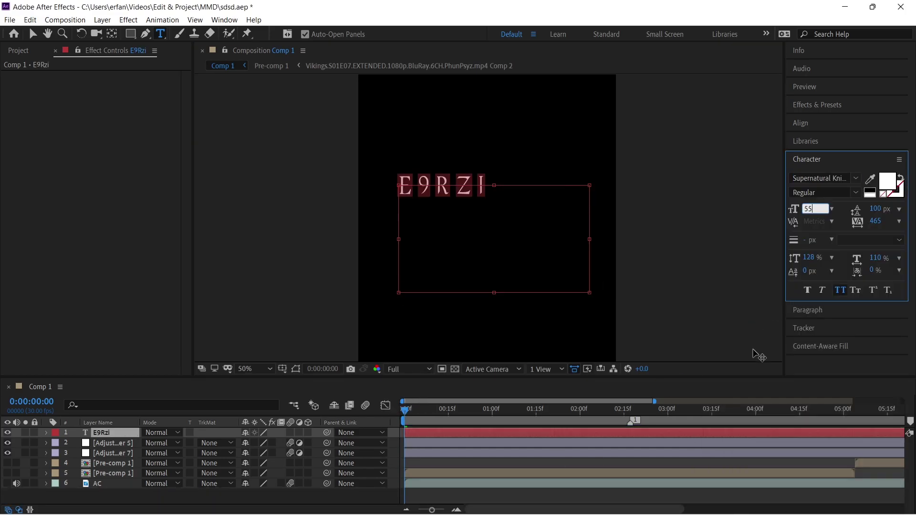
click(253, 368)
click(253, 157)
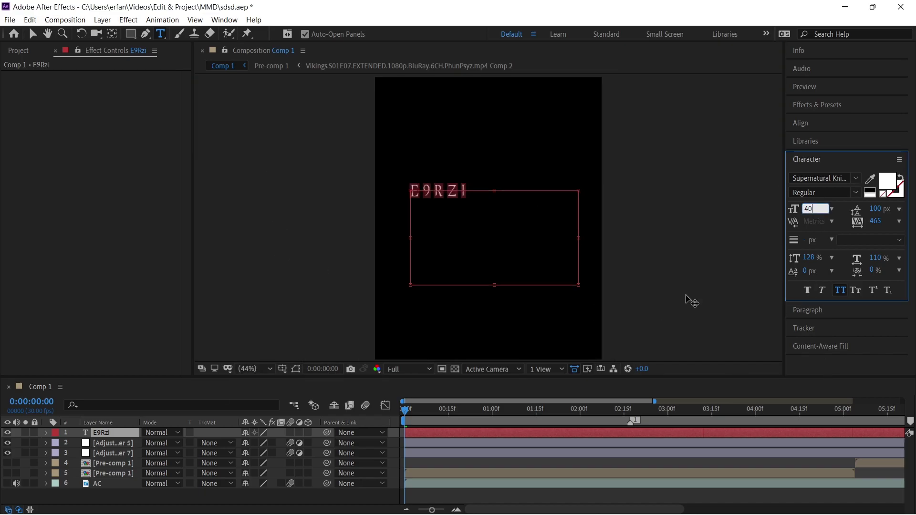
click(563, 435)
Move the text down near the frame bottom and pick the Untitled user preset
key(v)
drag(439, 203, 438, 309)
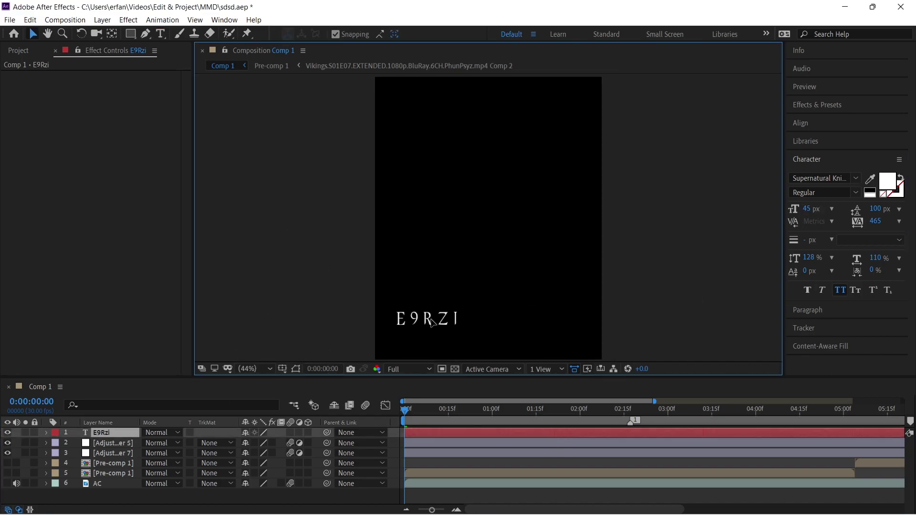
click(816, 105)
click(792, 132)
click(802, 153)
Apply the Untitled preset and Wave Warp to the E9RZI text
drag(838, 163, 160, 91)
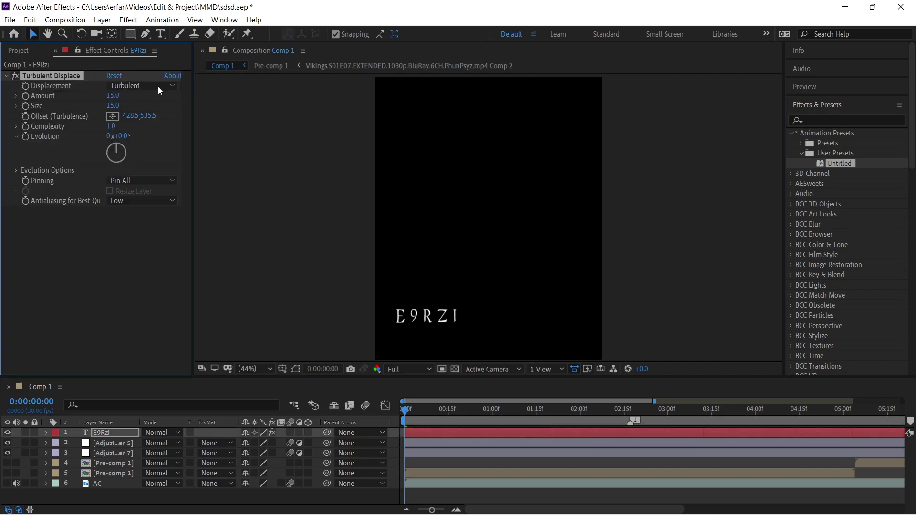
click(839, 120)
text(wave)
drag(834, 184, 717, 432)
text(250)
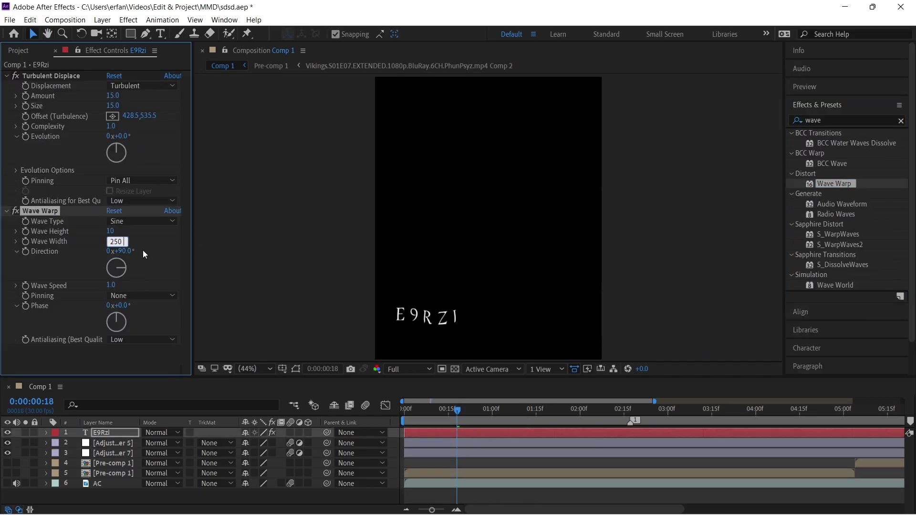
Set Wave Warp height 5 and width 400, and Turbulent Displace amount and size 12
text(335)
key(Return)
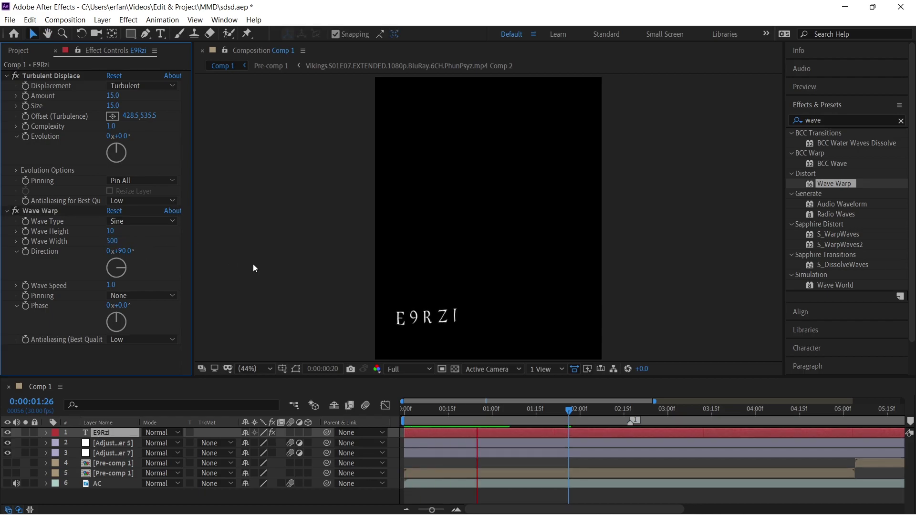
drag(117, 231, 113, 242)
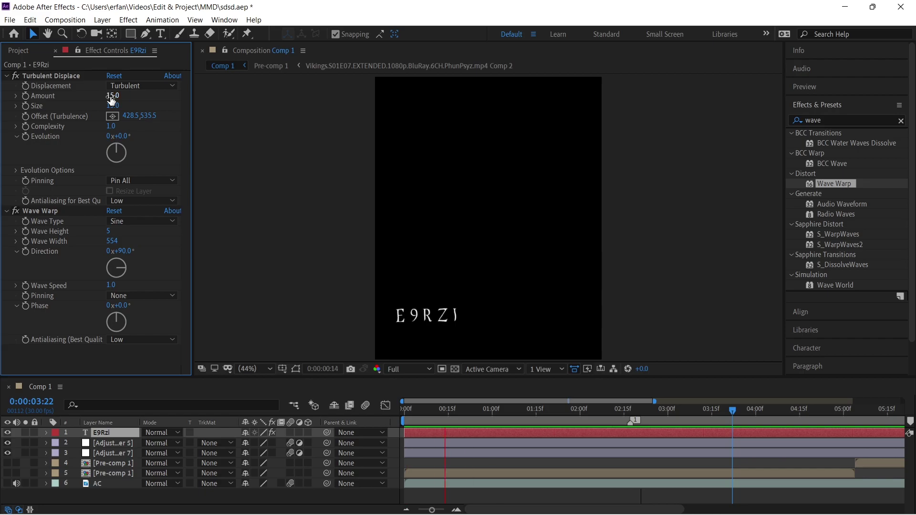
text(12)
key(Return)
click(112, 241)
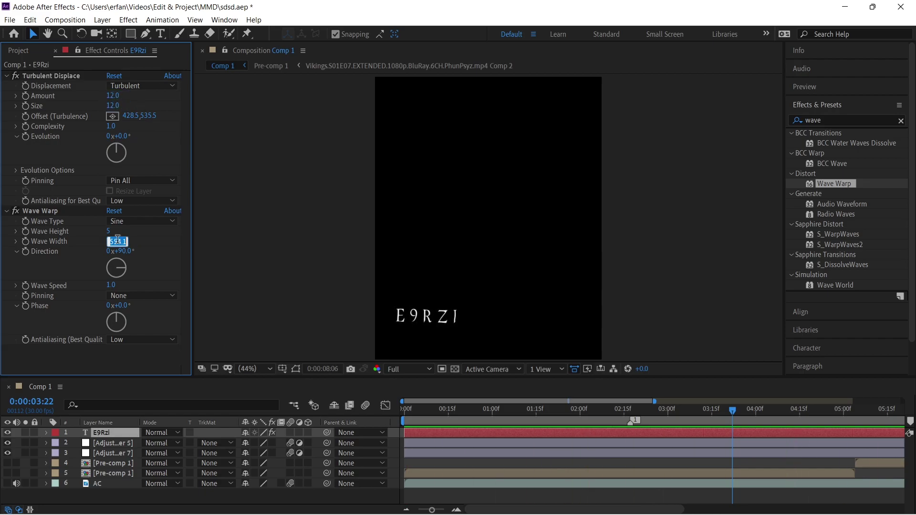
text(400)
key(Return)
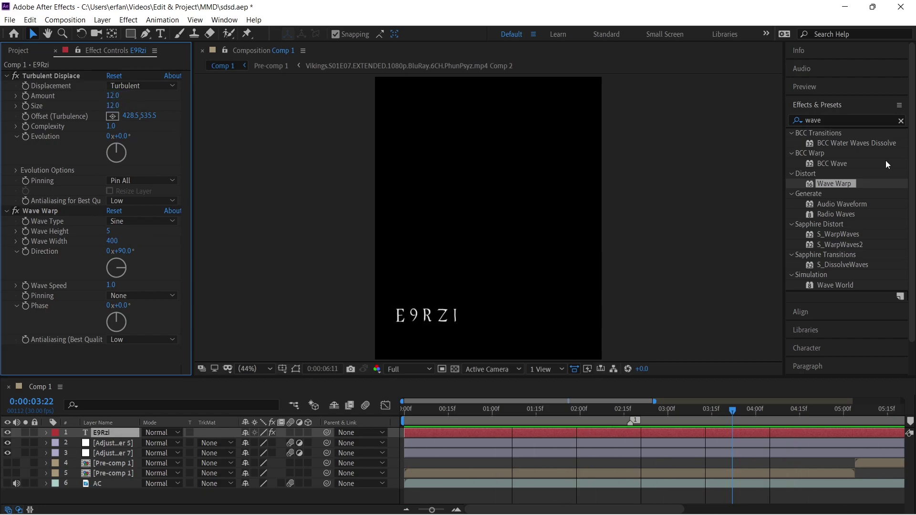
click(162, 463)
key(Escape)
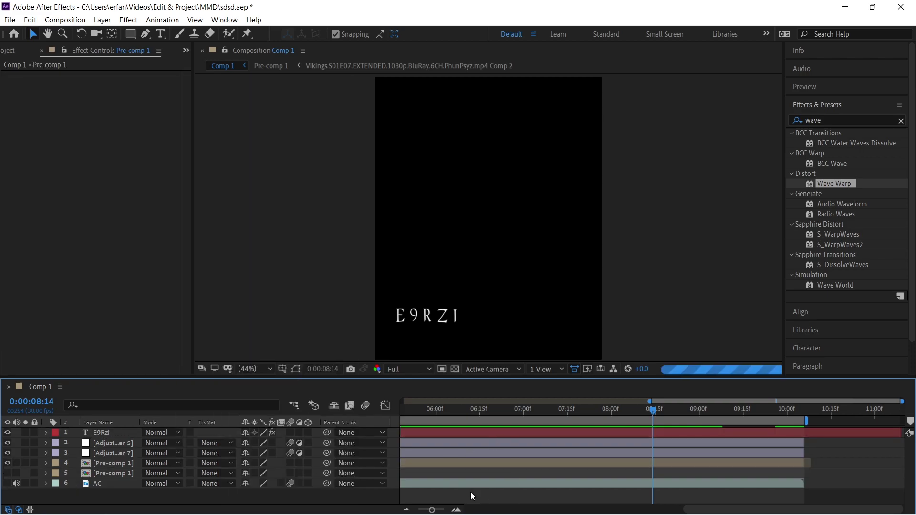
Set the E9Rzi layer to Overlay and hide the other layers to isolate the text
click(162, 432)
click(210, 286)
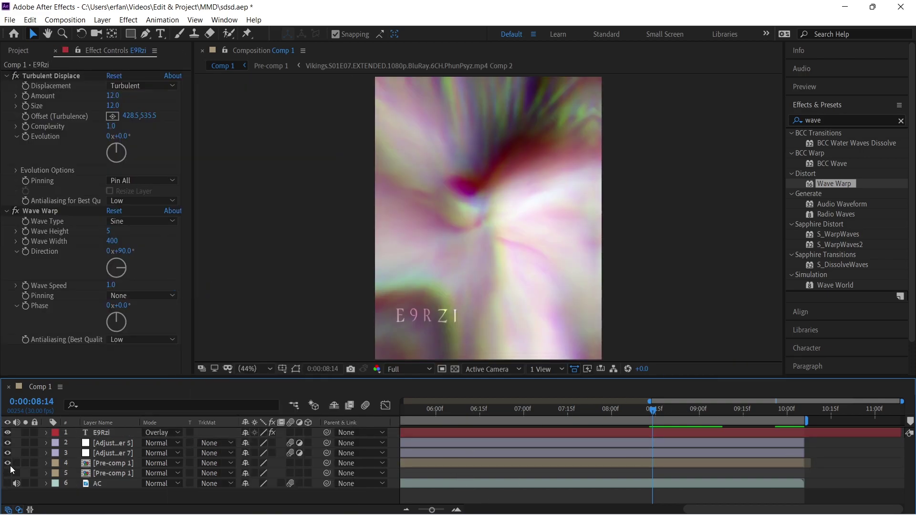
drag(7, 463, 7, 443)
double_click(101, 432)
Give the text tracking 400, size 40 px, vertical scale 150% and horizontal scale 125%
click(815, 258)
text(135)
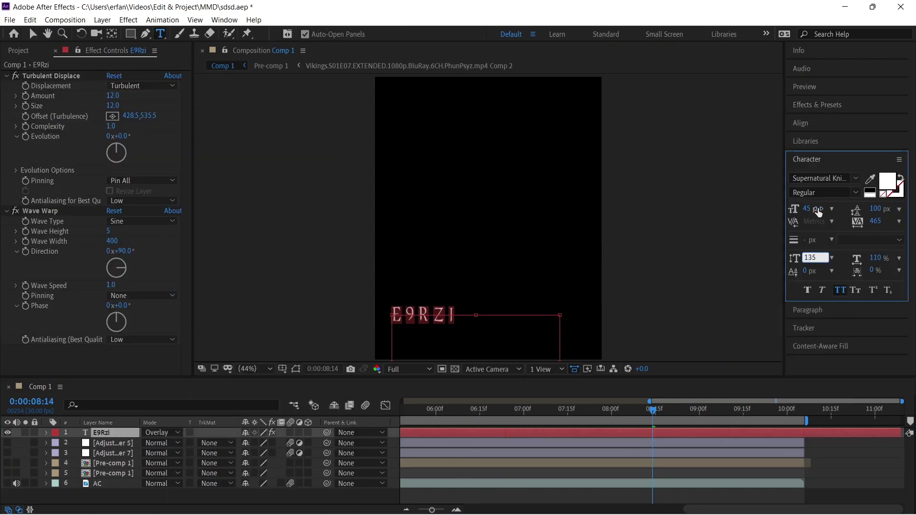
click(878, 222)
text(4)
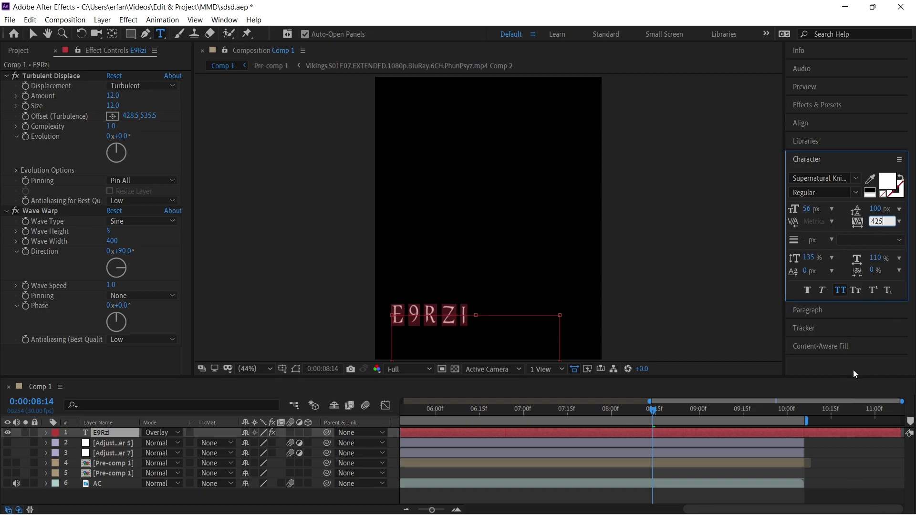
key(Return)
drag(807, 209, 802, 207)
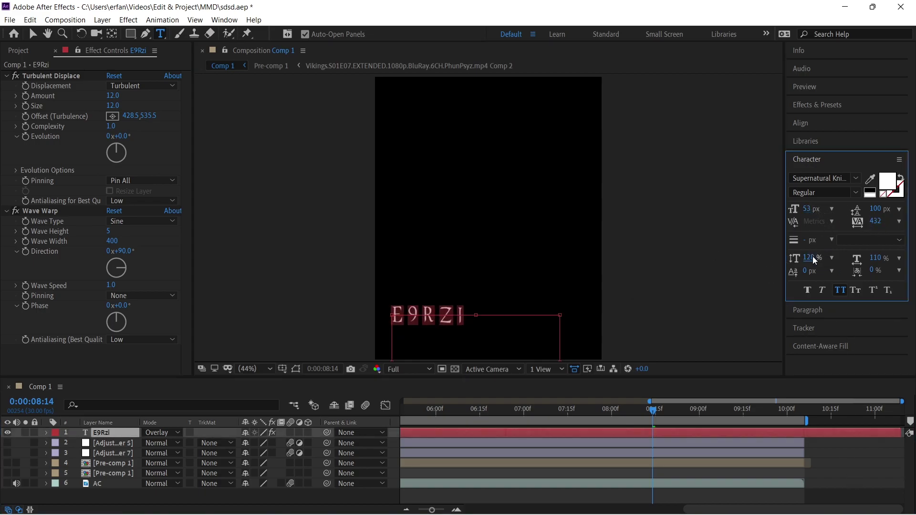
drag(812, 258, 877, 258)
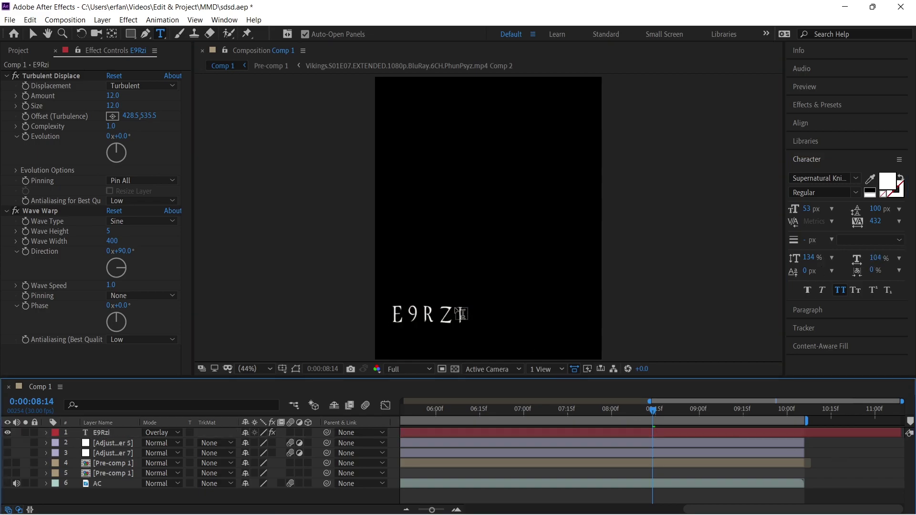
click(808, 209)
text(45)
key(Return)
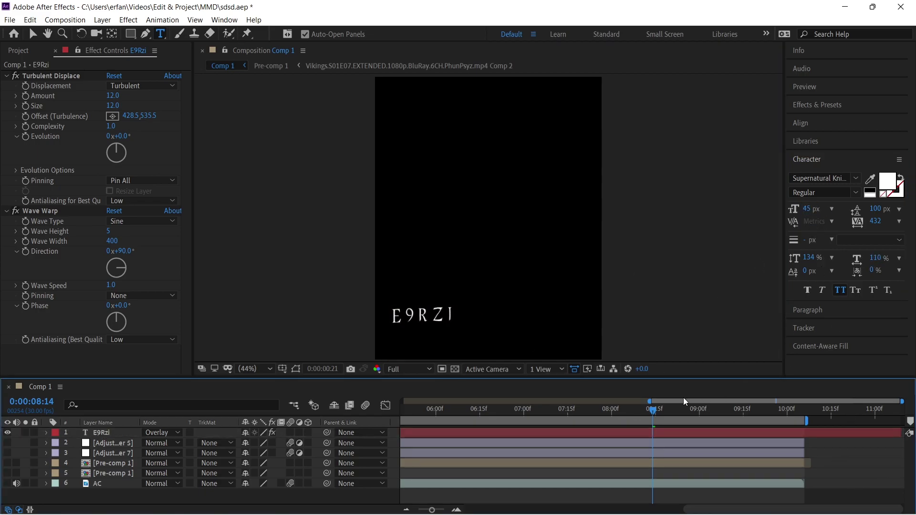
key(space)
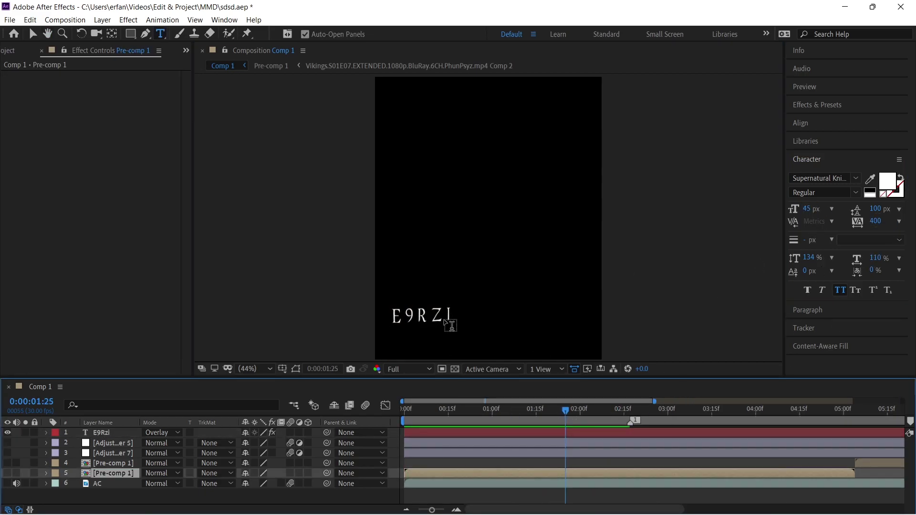
click(810, 258)
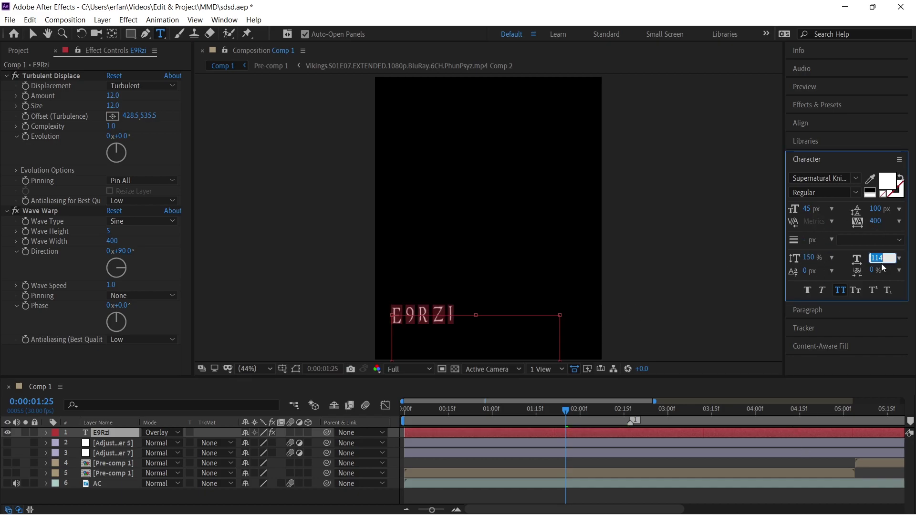
drag(808, 208, 805, 208)
click(633, 477)
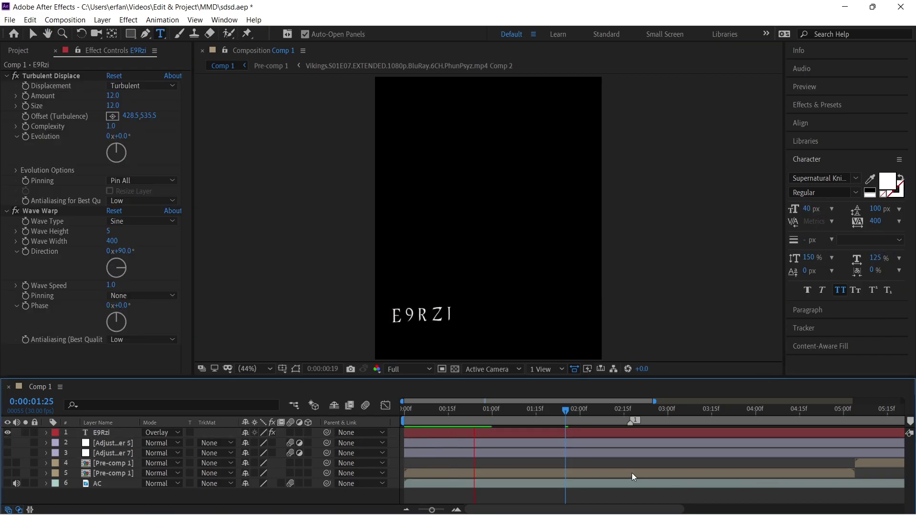
Return to the composition start and turn all hidden layers back on
key(v)
click(430, 322)
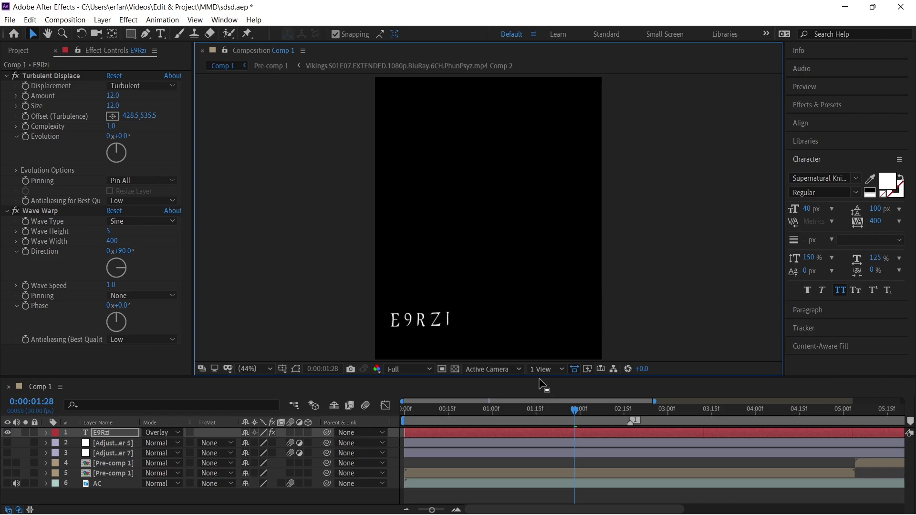
key(o)
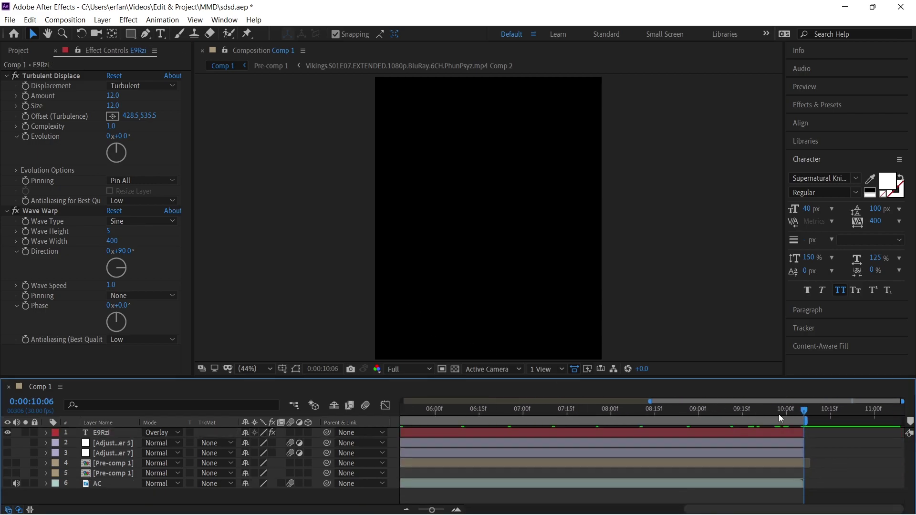
key(ctrl+a)
key(Home)
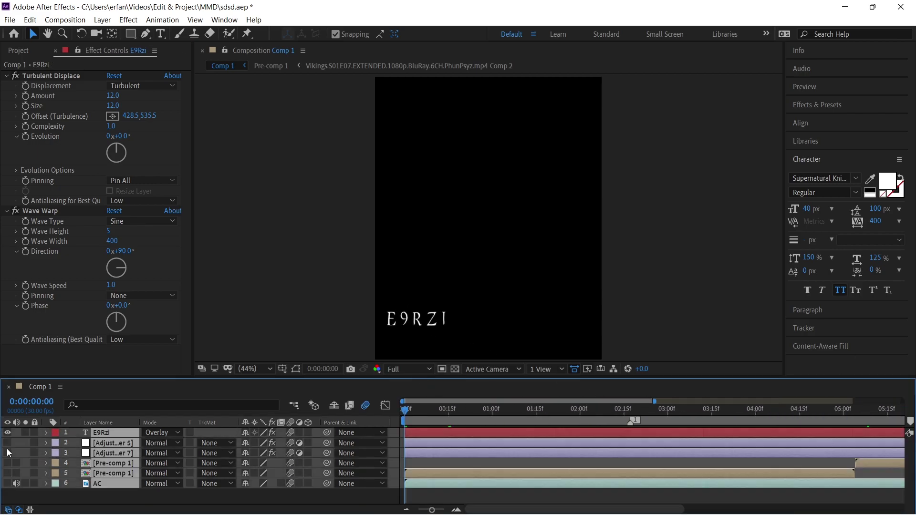
click(842, 87)
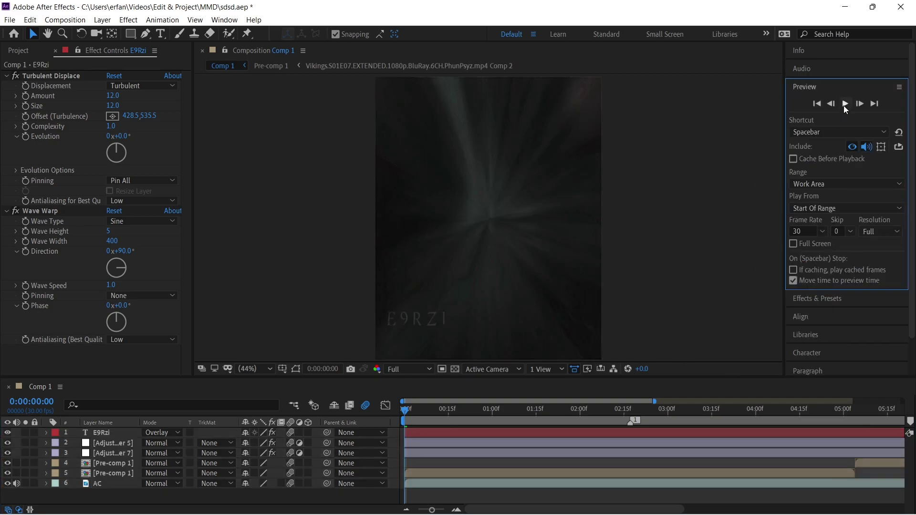
Collapse Turbulent Displace and Wave Warp, play the final edit, and zoom the timeline out
click(7, 76)
click(5, 86)
key(space)
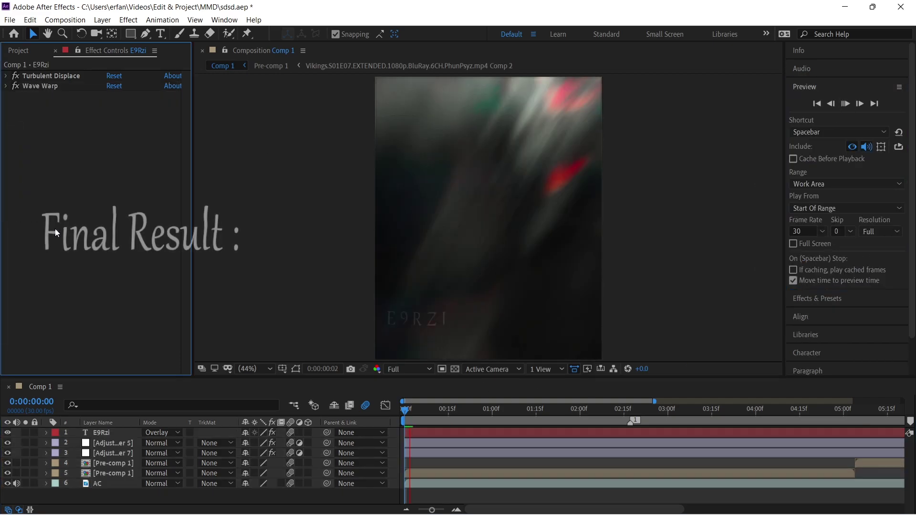
click(405, 510)
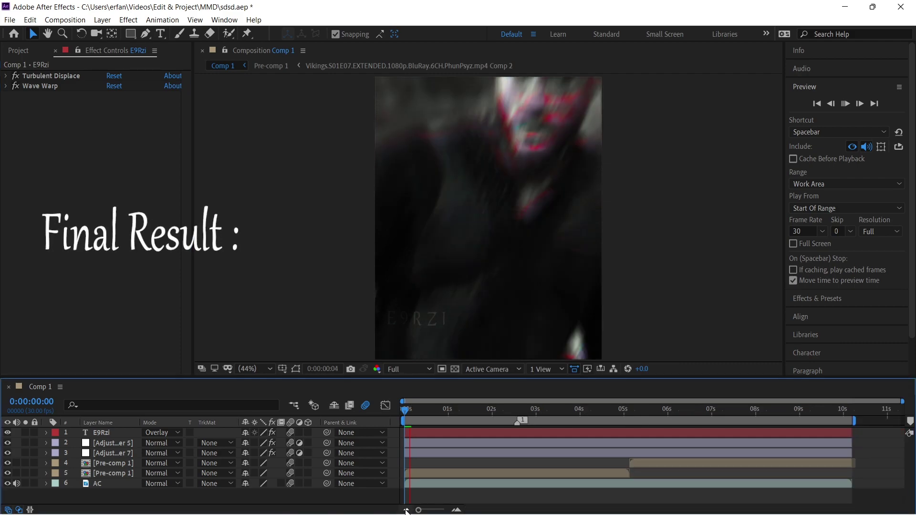